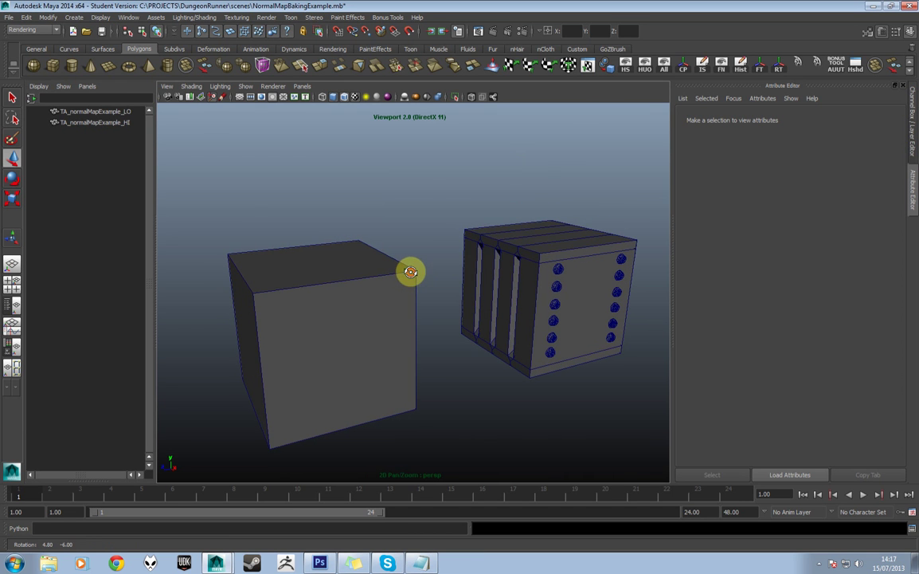
Inspect the plain low-poly cube and the detailed high-poly cube, selecting each mesh in turn
alt+drag(378, 314, 488, 281)
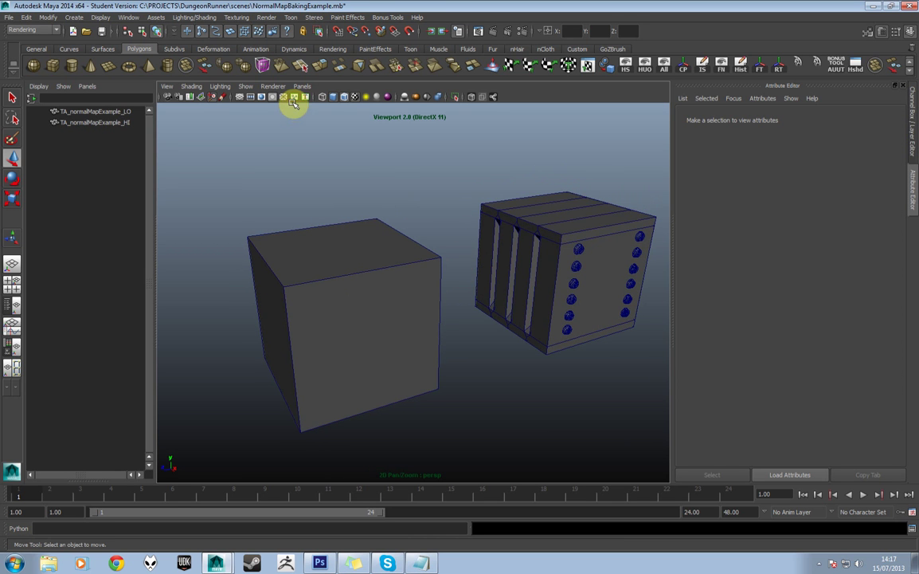
mouse_move(449, 232)
alt+mouse_down()
mouse_move(501, 234)
mouse_move(451, 244)
mouse_move(468, 232)
alt+mouse_up()
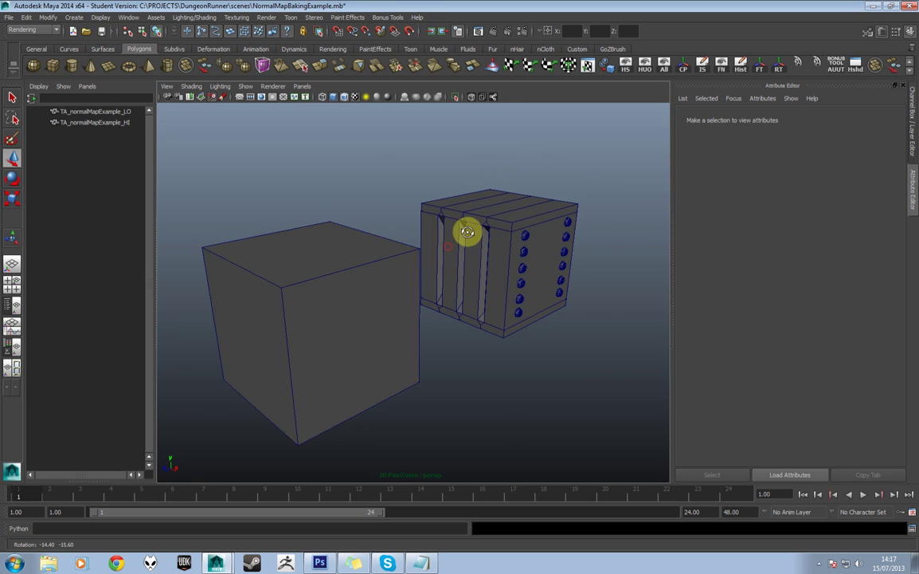
click(402, 304)
alt+drag(401, 303, 453, 286)
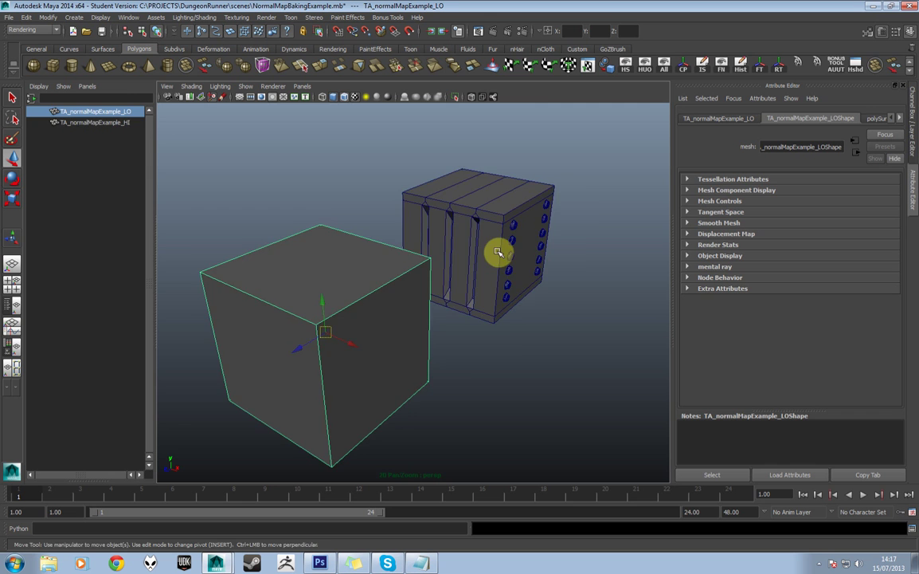
alt+drag(497, 252, 396, 252)
click(524, 231)
alt+middle_drag(396, 253, 464, 217)
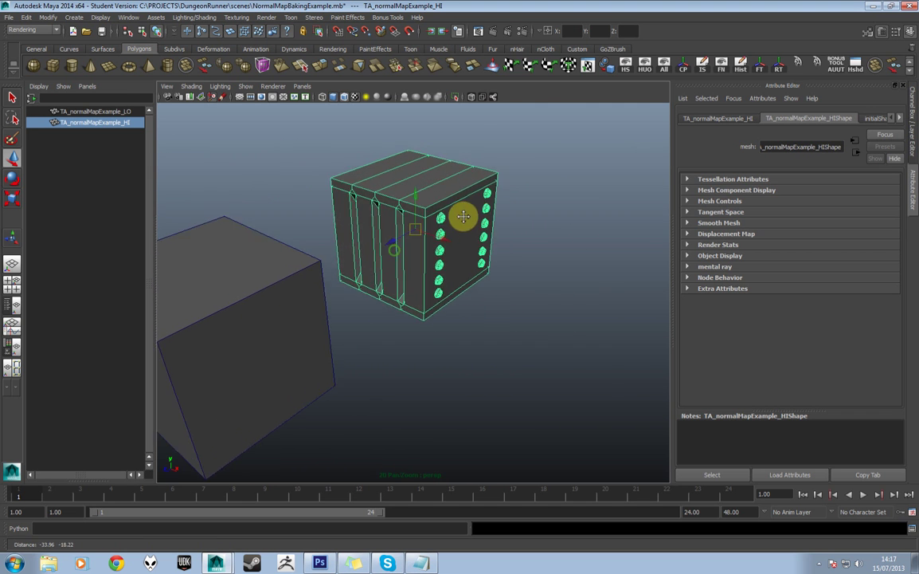
alt+drag(464, 217, 503, 205)
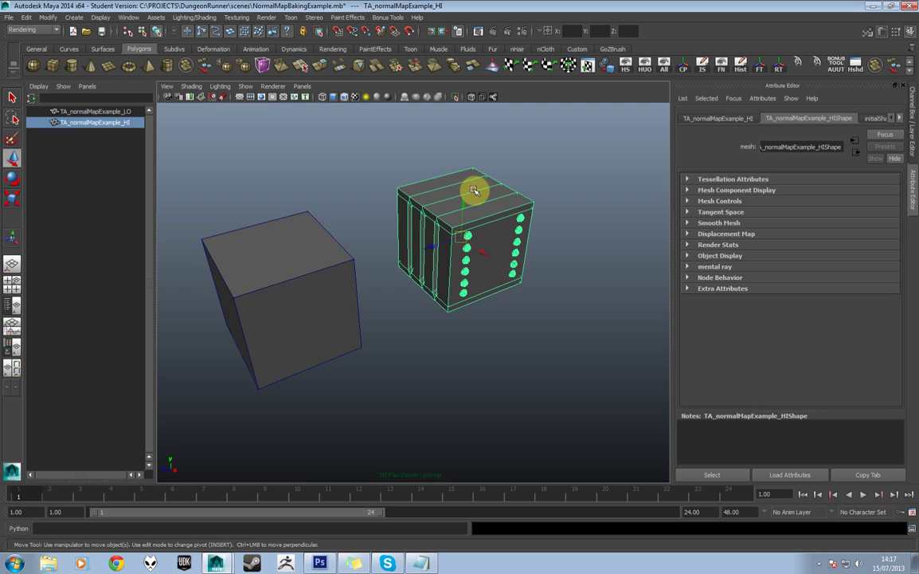
click(291, 292)
alt+drag(291, 291, 439, 248)
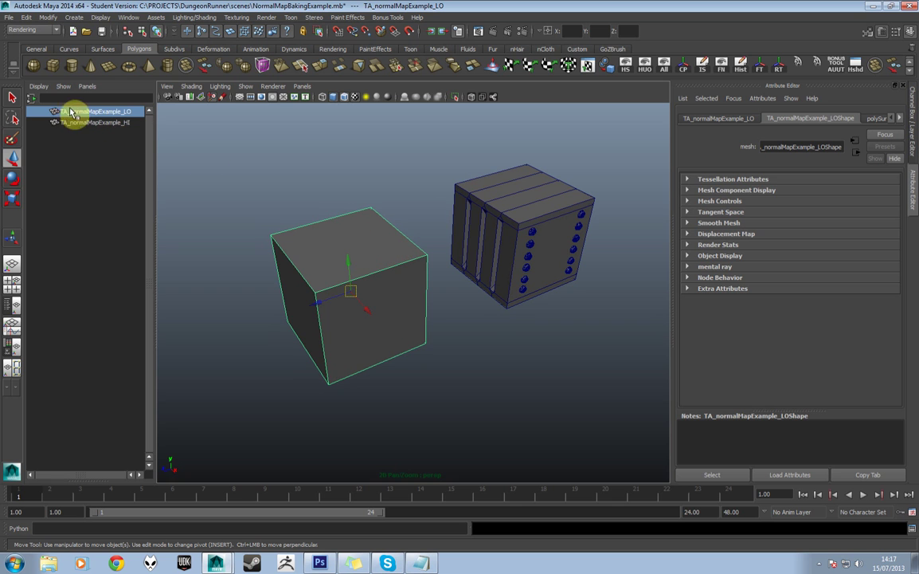
Check the naming of the two meshes by alternately selecting TA_normalMapExample_HI and TA_normalMapExample_LO in the Outliner
click(120, 123)
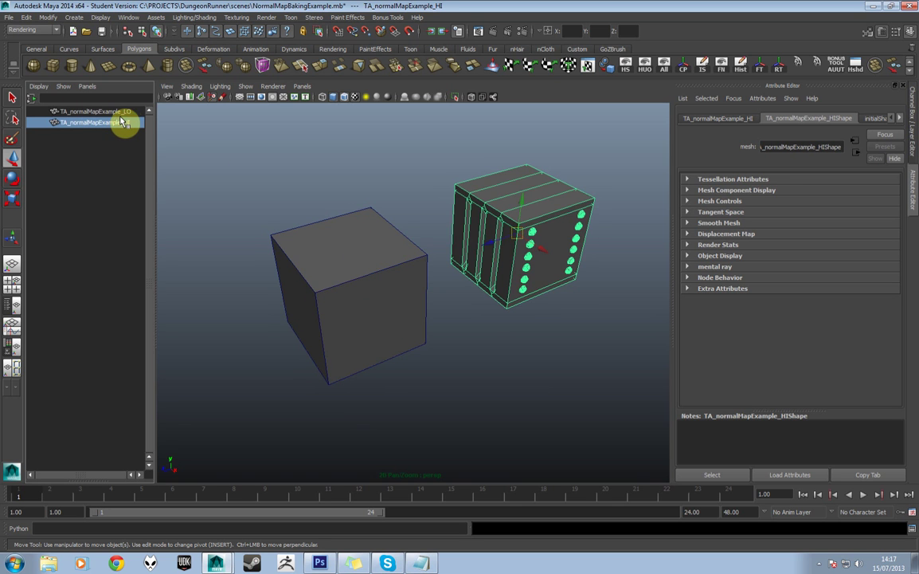
click(122, 112)
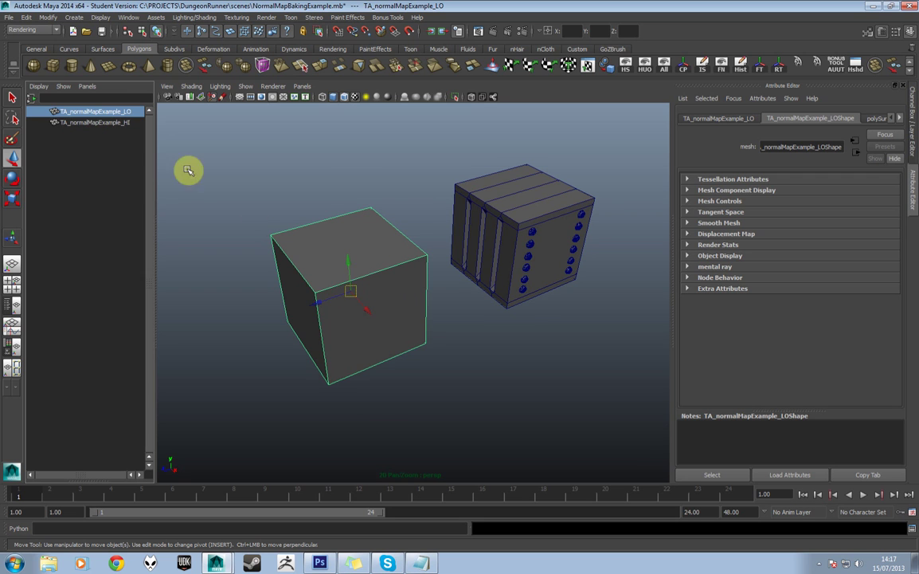
click(120, 124)
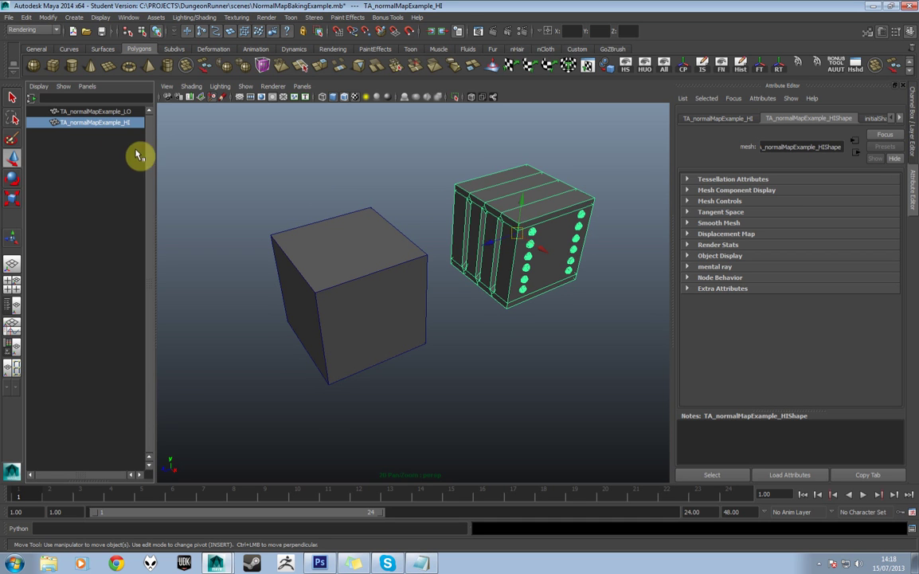
click(113, 114)
click(112, 124)
click(113, 113)
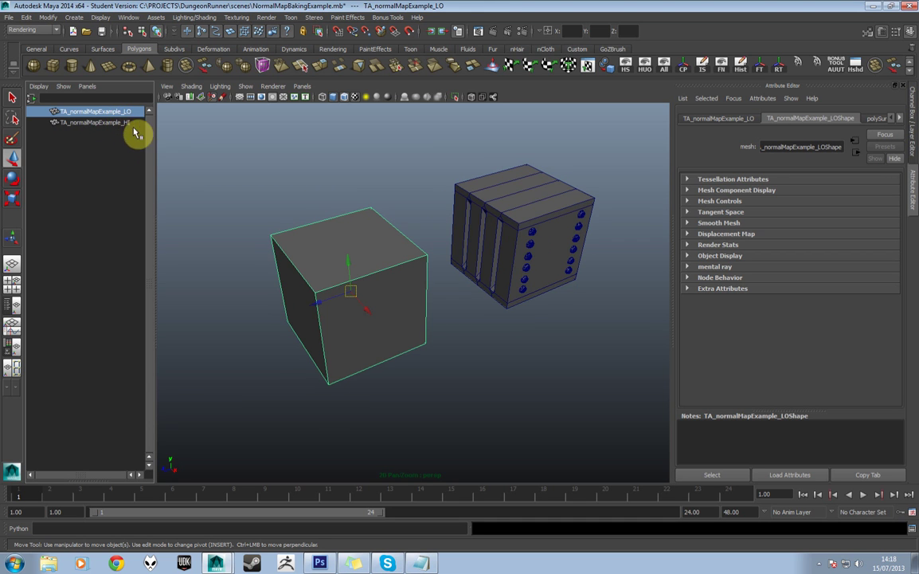
Check the low-poly cube's transform channels and its unwrapped layout in the UV Texture Editor
click(914, 150)
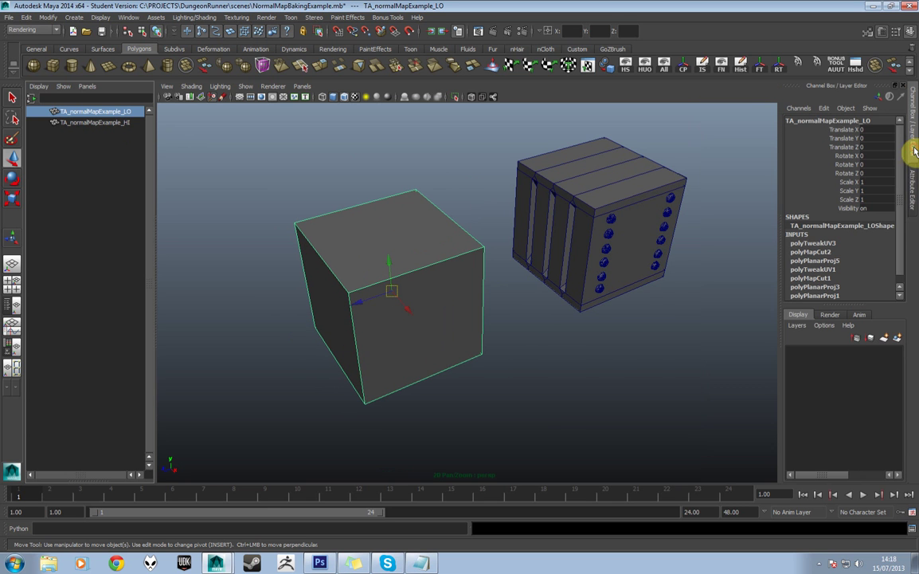
click(914, 195)
alt+drag(609, 304, 493, 337)
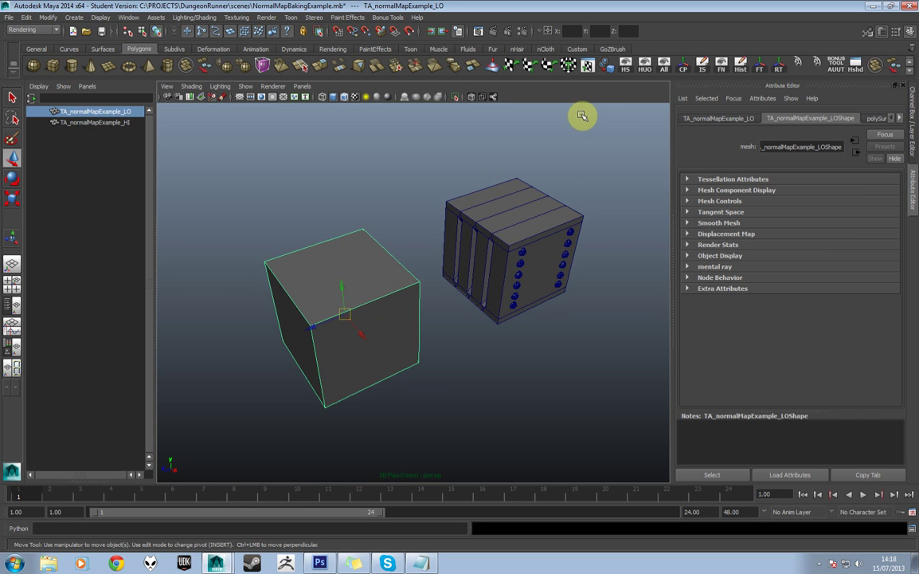
click(590, 71)
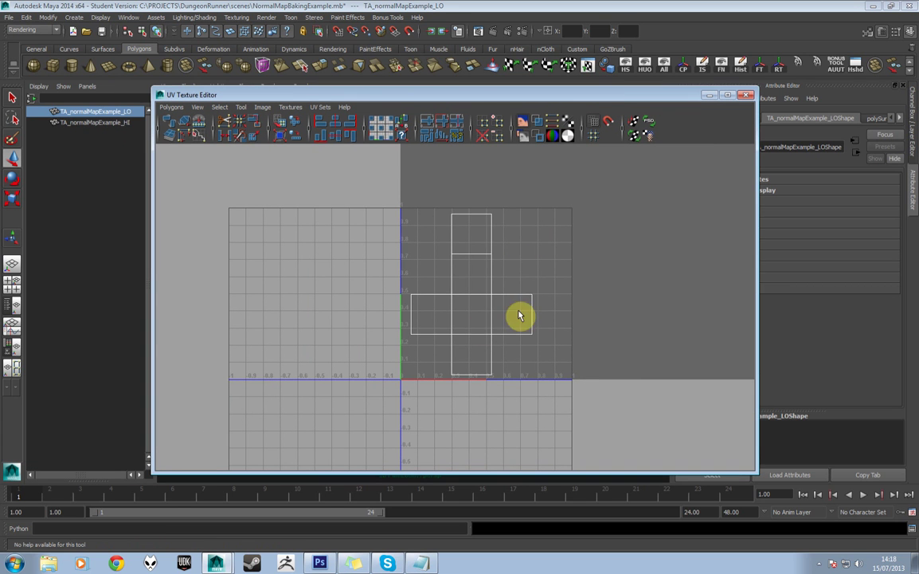
click(749, 95)
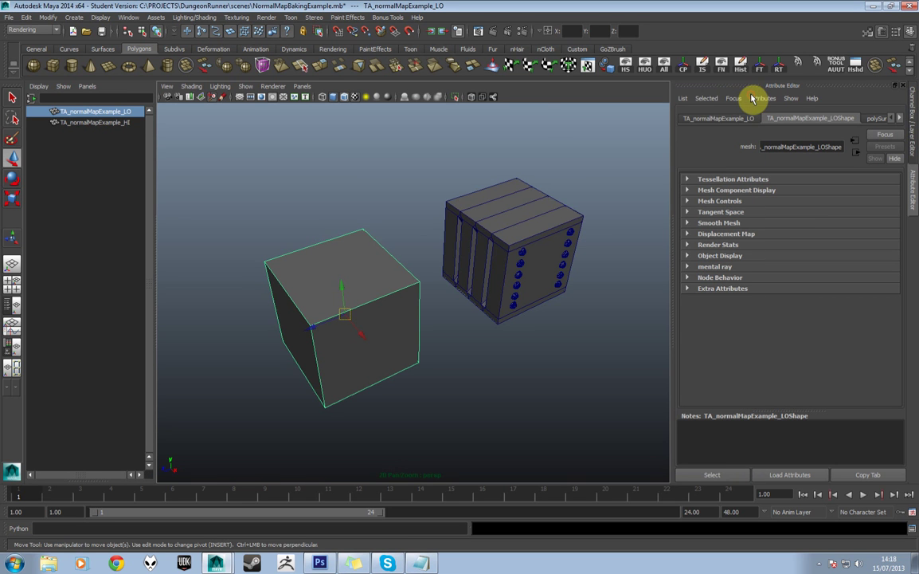
Try moving the high-poly cube along Z onto the low-poly cube, and undo the move
click(544, 207)
alt+drag(544, 207, 517, 258)
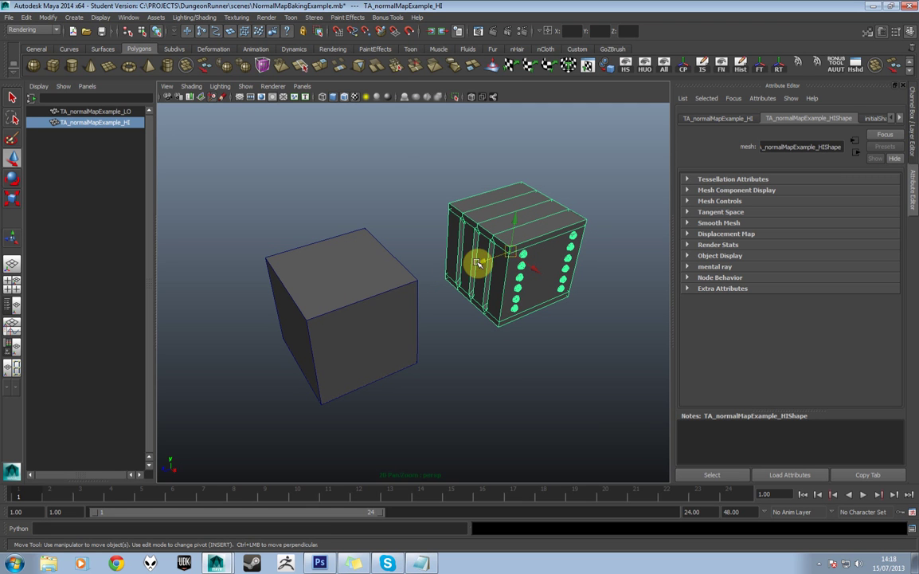
alt+drag(481, 263, 350, 304)
alt+drag(418, 295, 427, 261)
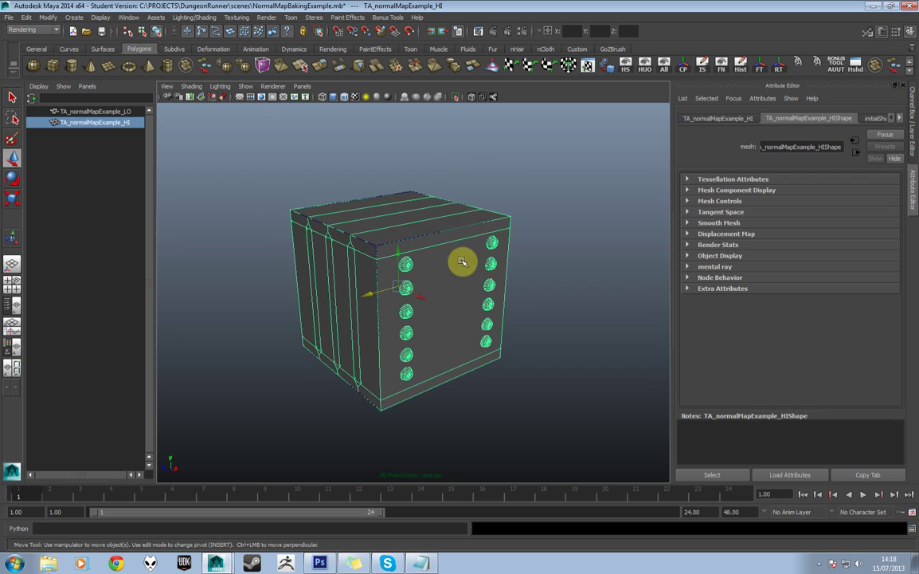
key(ctrl+z)
key(ctrl+z)
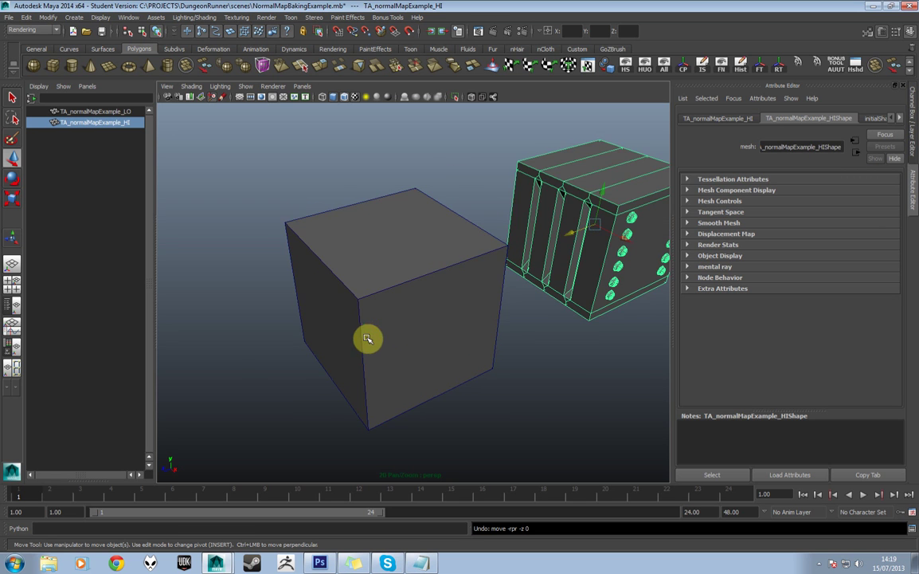
Move the high-poly cube along Z onto the low-poly cube at the grid origin and clear the selection
alt+drag(425, 274, 367, 217)
click(375, 195)
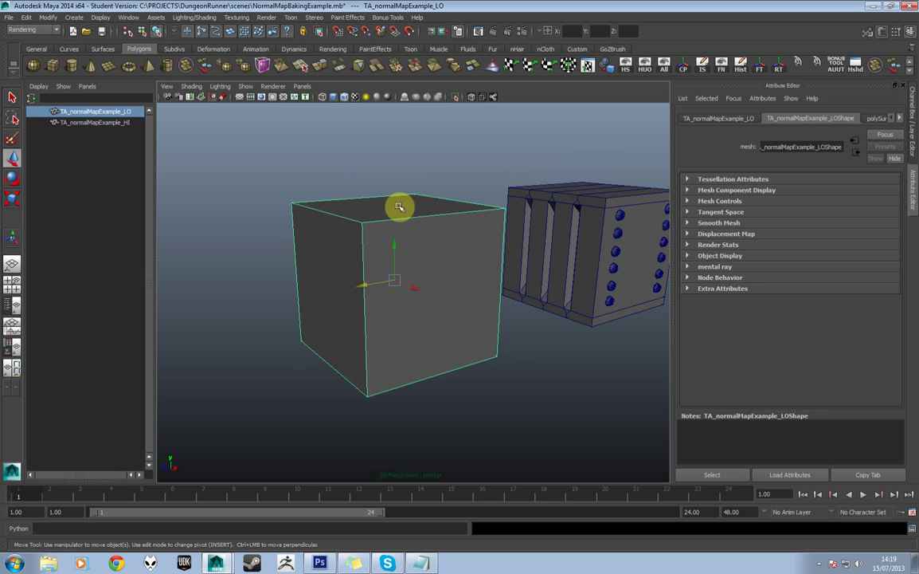
mouse_move(467, 222)
alt+mouse_down()
mouse_move(438, 199)
mouse_move(467, 204)
alt+mouse_up()
click(468, 197)
click(547, 206)
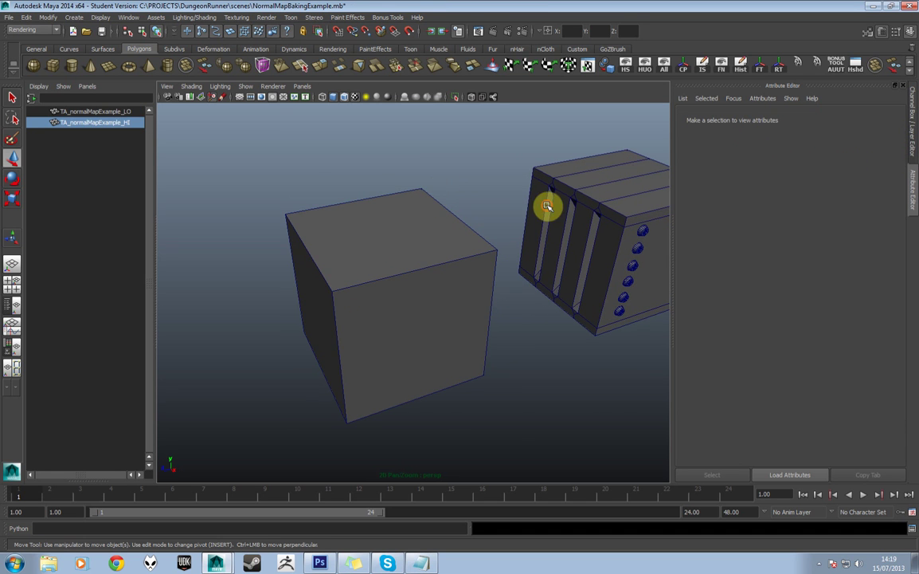
alt+drag(548, 206, 544, 223)
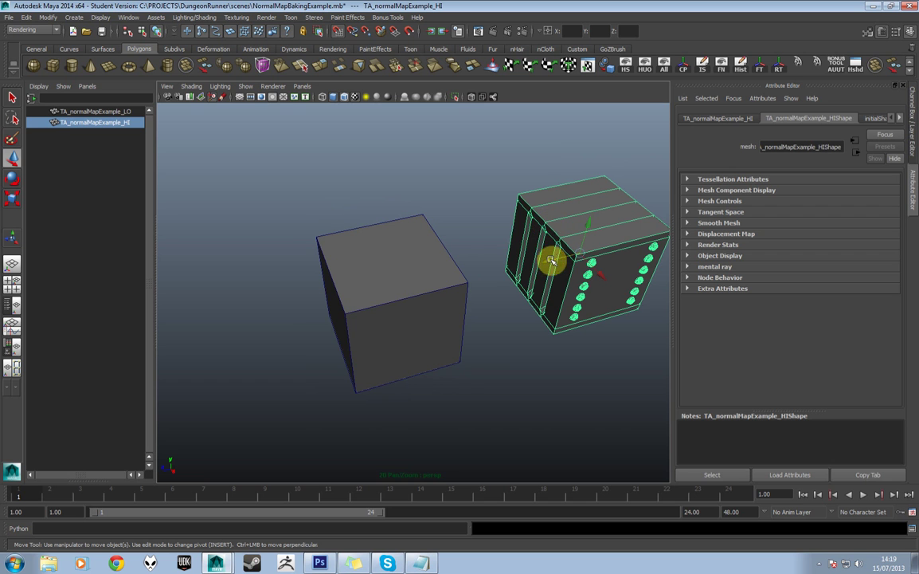
alt+drag(551, 261, 473, 268)
scroll(488, 268, up, 2)
scroll(501, 271, down, 3)
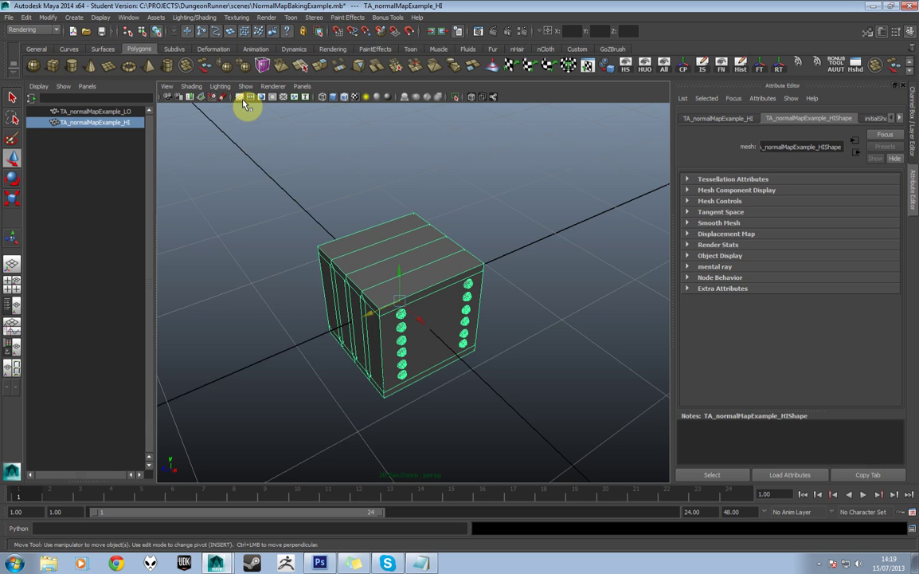
alt+drag(414, 201, 444, 191)
click(475, 186)
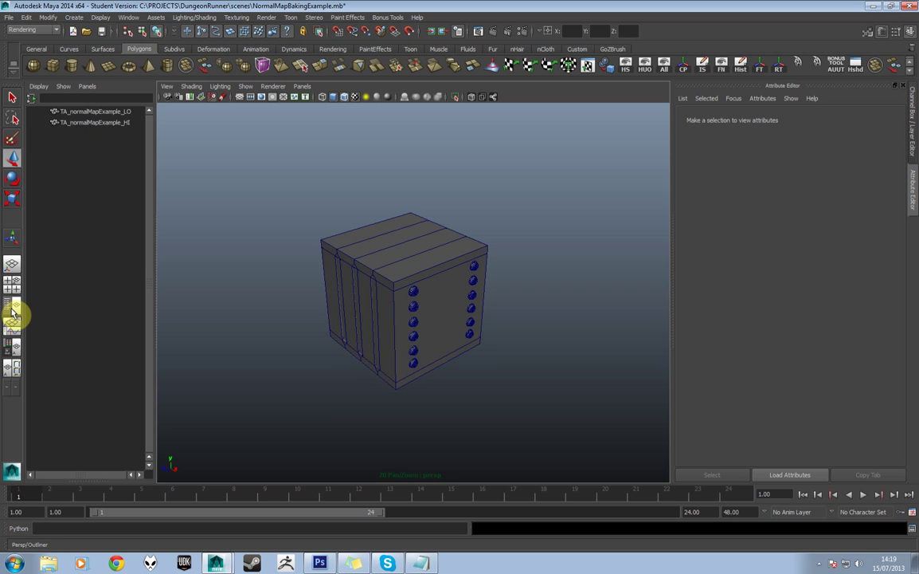
Use the Persp/Outliner layout to select the overlapping low-poly and high-poly cubes in turn by name, ending framed on the high-poly one
click(13, 264)
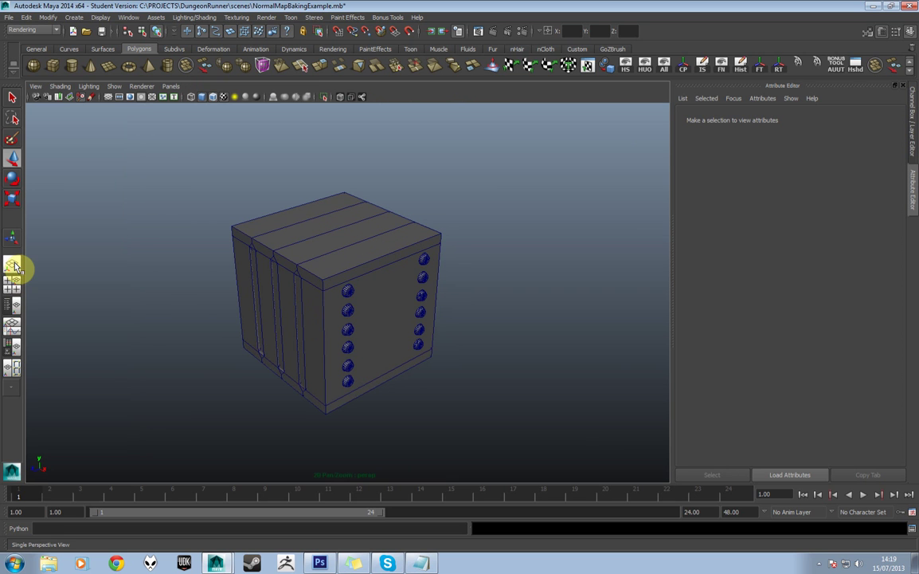
click(16, 316)
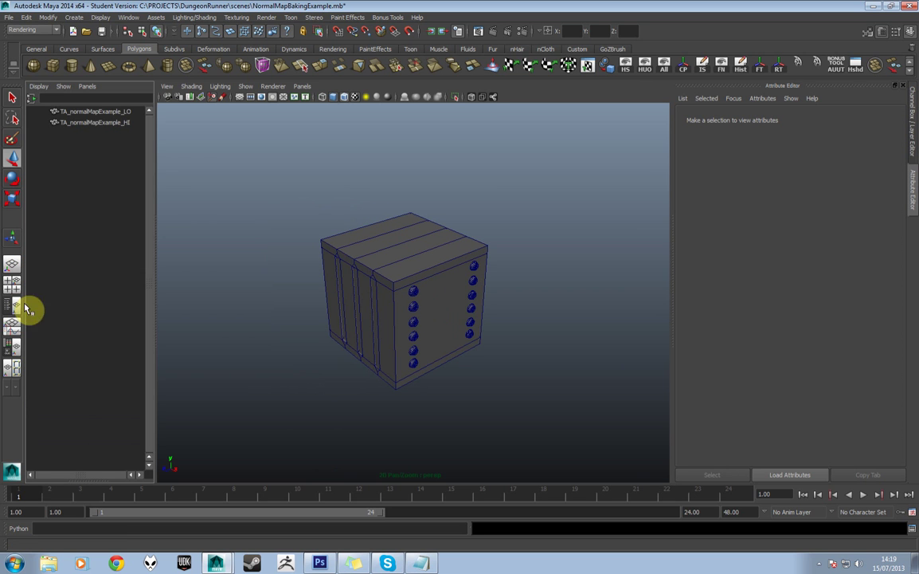
click(109, 124)
click(111, 112)
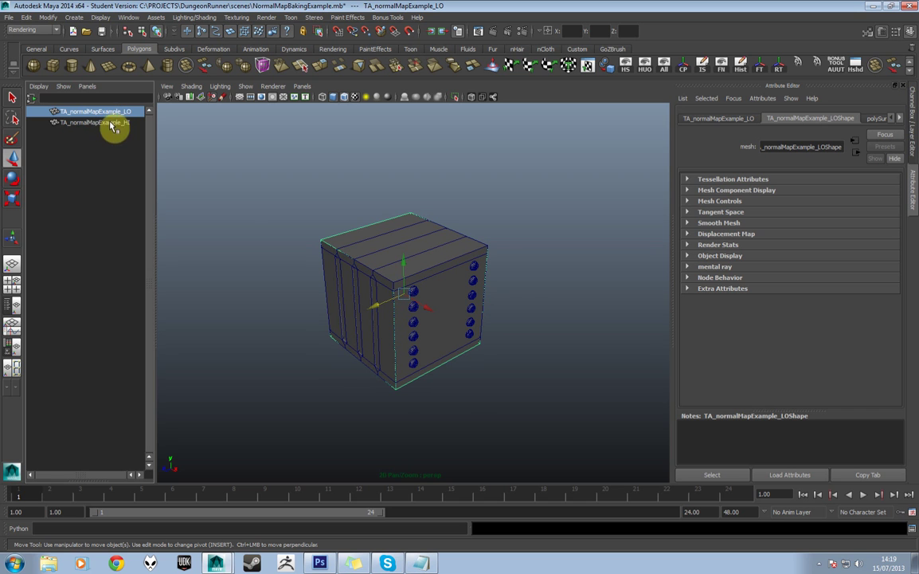
alt+right_drag(341, 236, 392, 239)
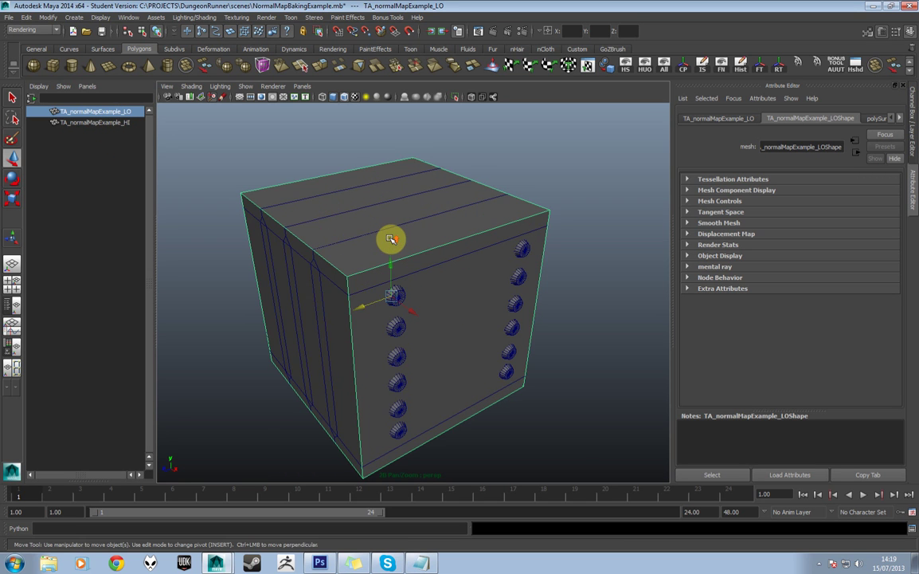
alt+drag(392, 240, 396, 235)
click(108, 124)
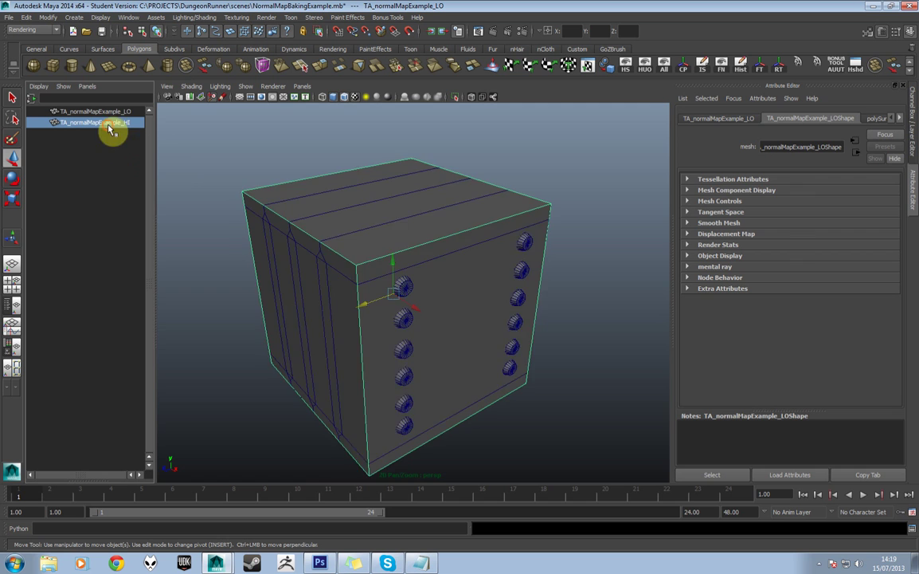
key(f)
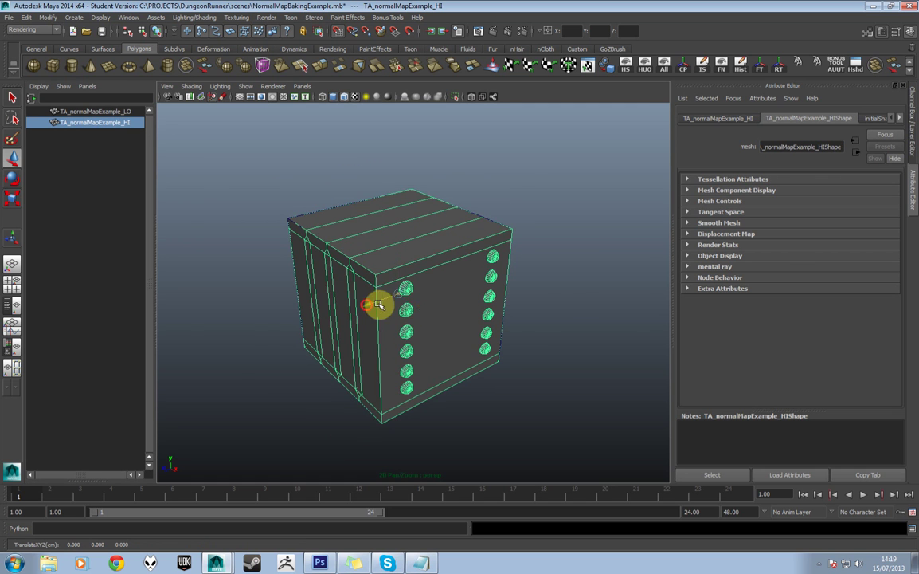
Try moving the high-poly cube to -200 along Z, and undo the move
drag(378, 305, 571, 263)
key(ctrl+z)
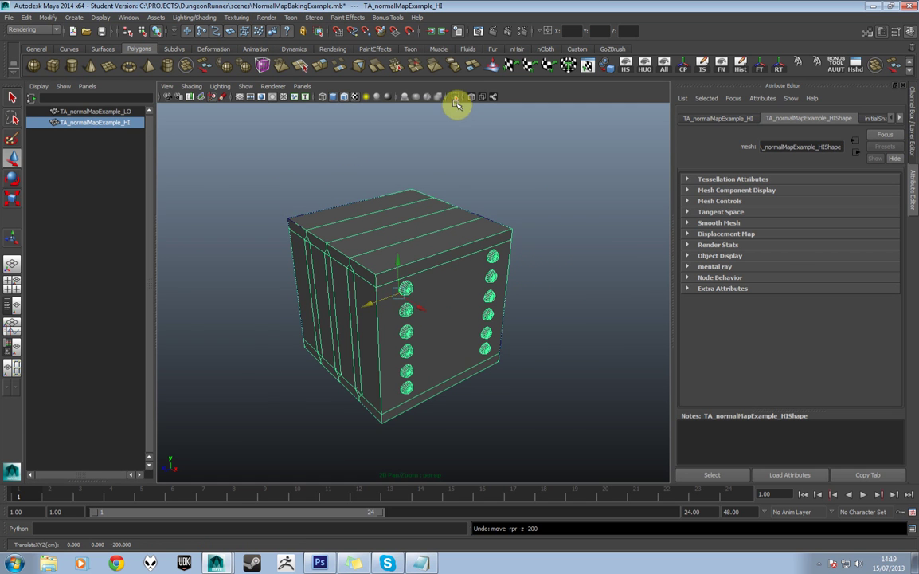
Isolate the high-poly cube in the view and select the large face behind its rivets in face mode
alt+drag(456, 104, 478, 249)
scroll(460, 254, up, 3)
scroll(478, 254, down, 4)
scroll(462, 257, up, 3)
right_click(482, 232)
click(491, 237)
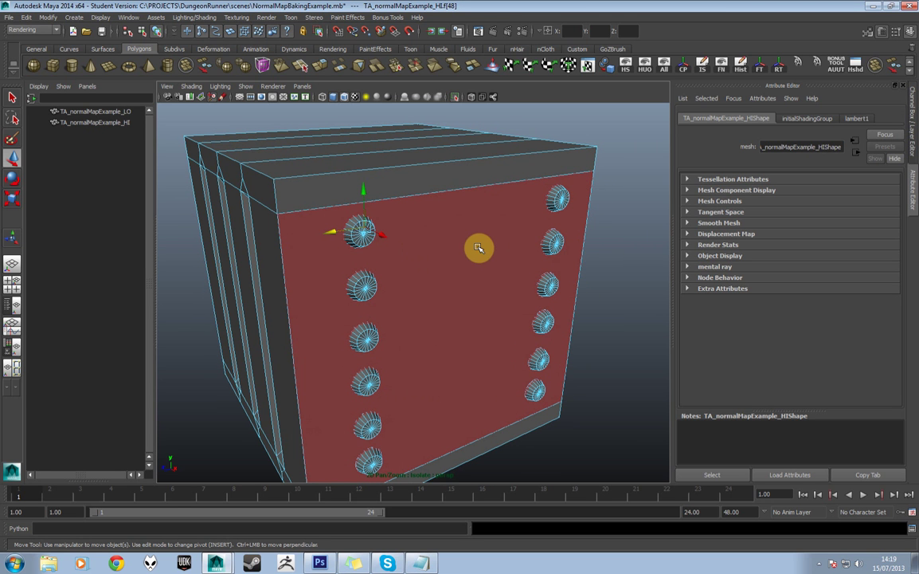
Examine the high-poly cube's rivets and the side with the ring-shaped detail, selecting the faces around them
alt+drag(478, 248, 455, 279)
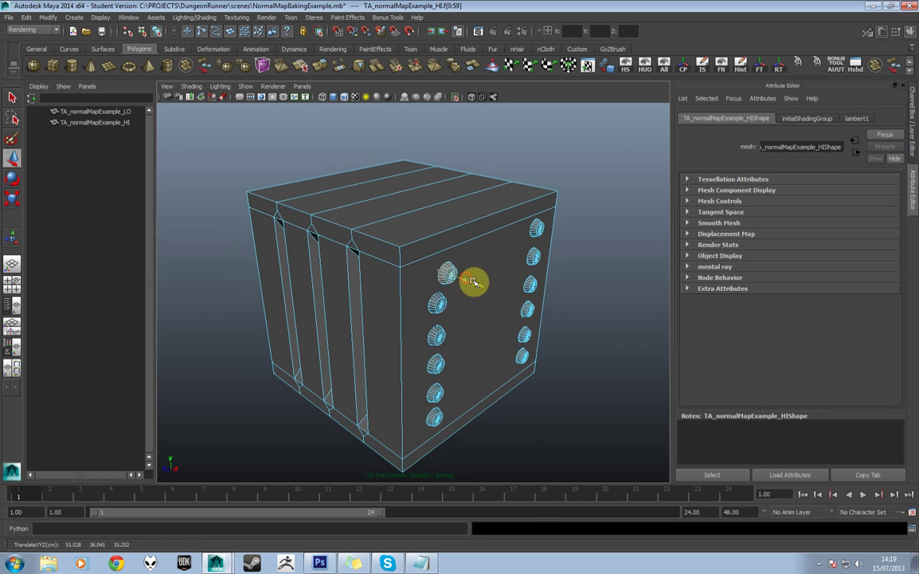
alt+drag(545, 306, 509, 303)
click(606, 276)
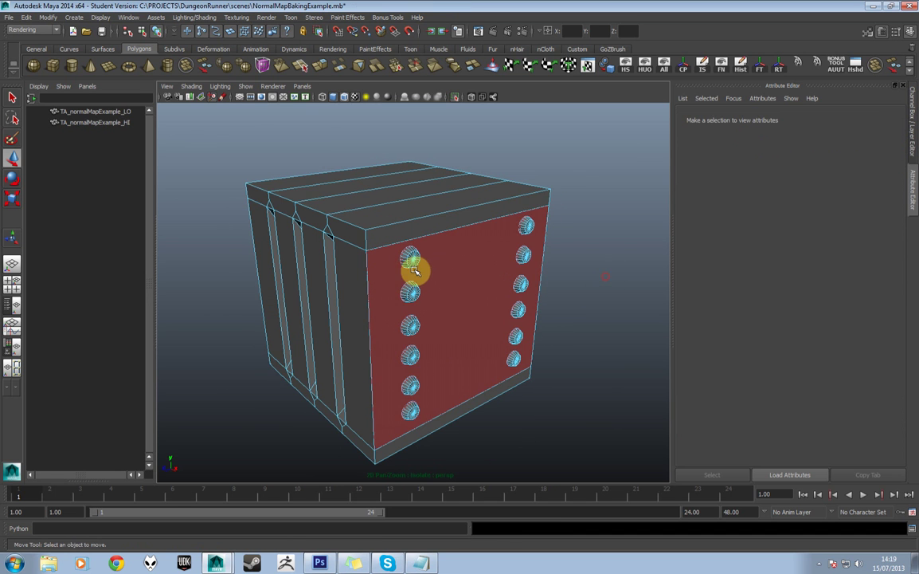
alt+drag(393, 274, 464, 265)
scroll(526, 271, up, 5)
click(428, 211)
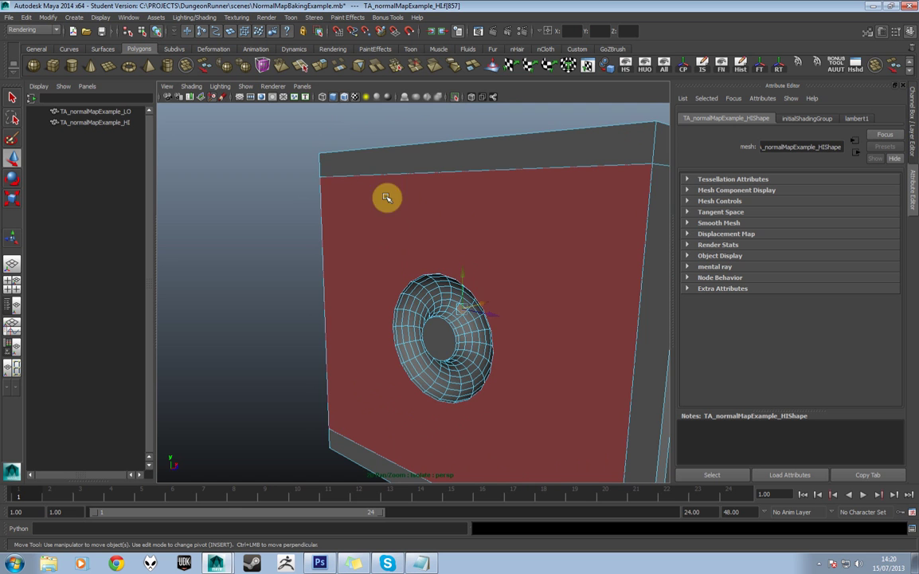
alt+drag(525, 221, 462, 267)
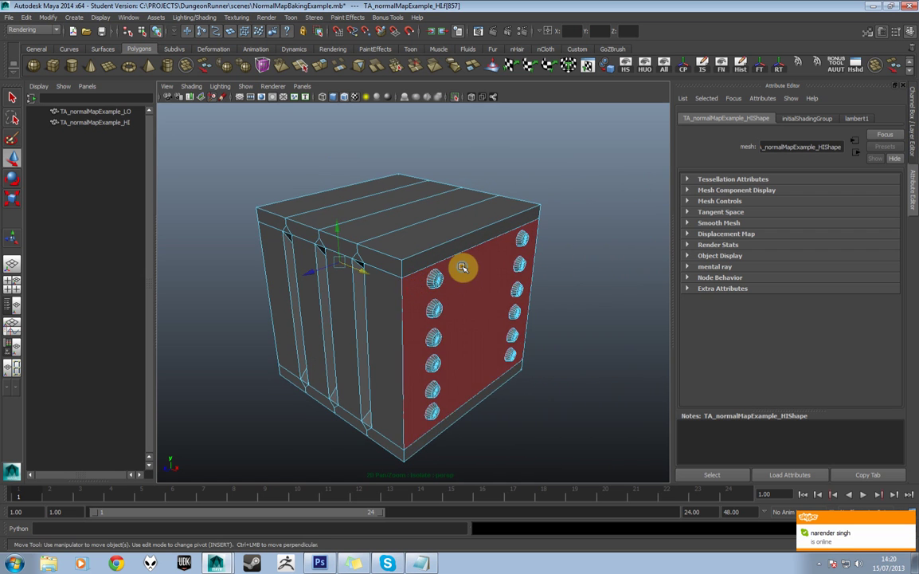
Return the high-poly cube to object mode and inspect its grooved and ring-detailed sides
right_drag(462, 267, 487, 250)
alt+drag(487, 250, 559, 282)
alt+drag(483, 313, 431, 171)
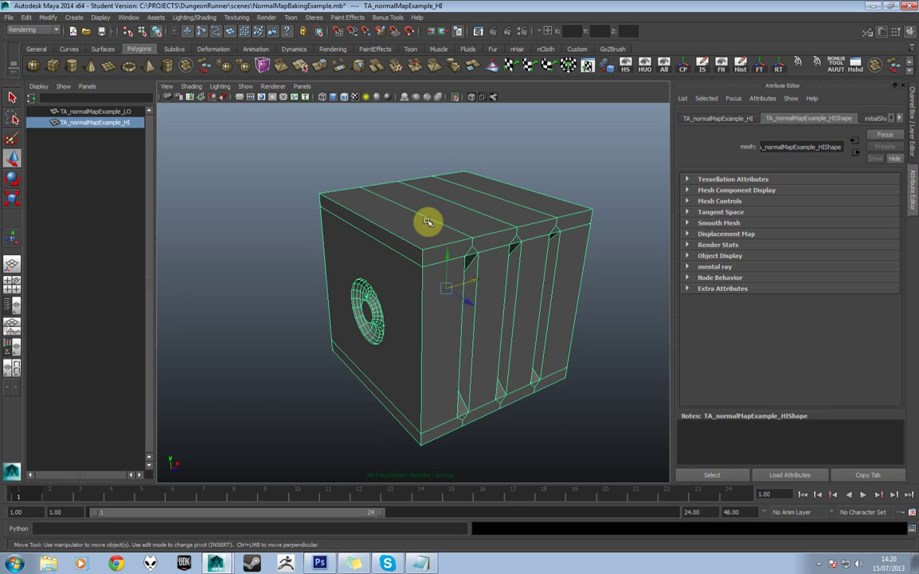
Turn off the isolated view of the high-poly cube and inspect it overlapping the low-poly cube
click(460, 96)
scroll(462, 183, down, 2)
alt+drag(471, 233, 467, 240)
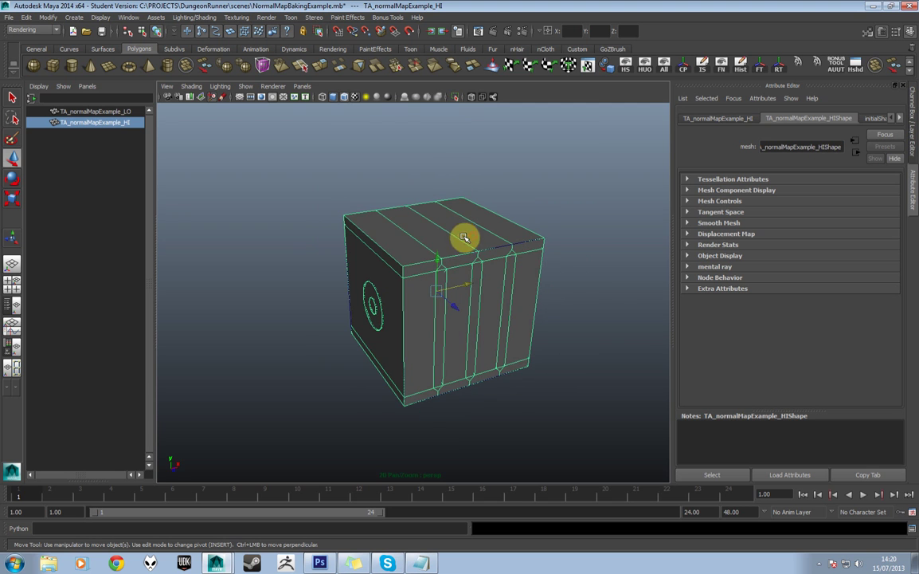
click(467, 283)
alt+drag(466, 283, 514, 301)
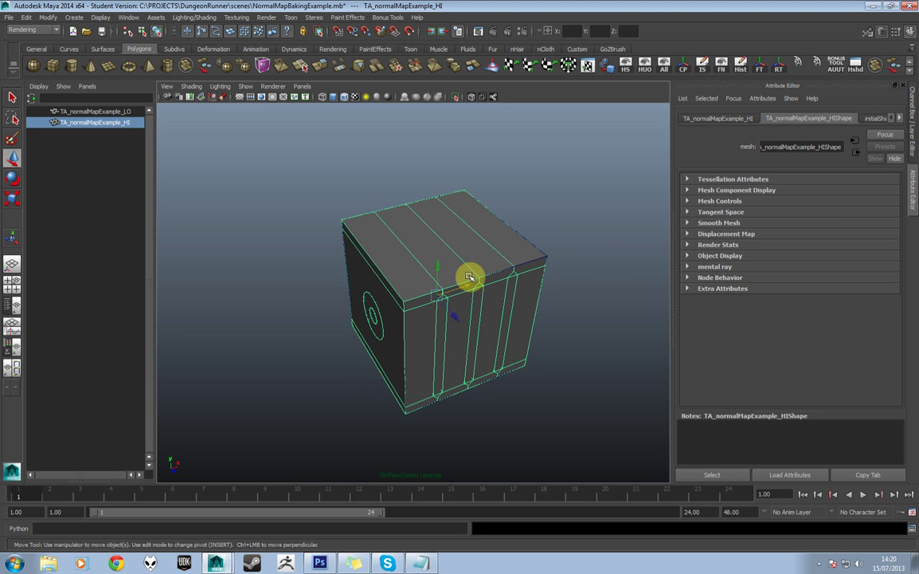
alt+drag(470, 277, 496, 335)
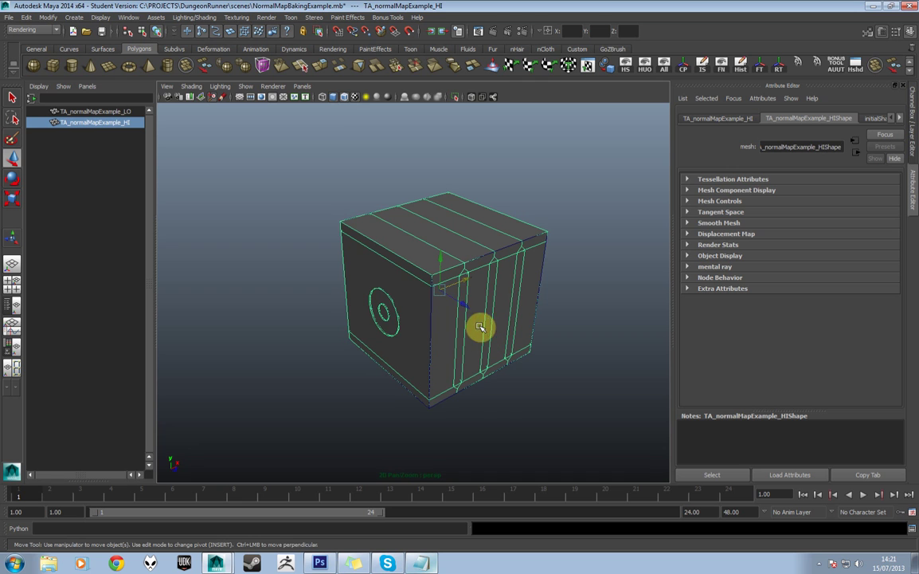
Select TA_normalMapExample_LO, open Transfer Maps from the Rendering menu set, and collapse the output and connection settings
click(109, 112)
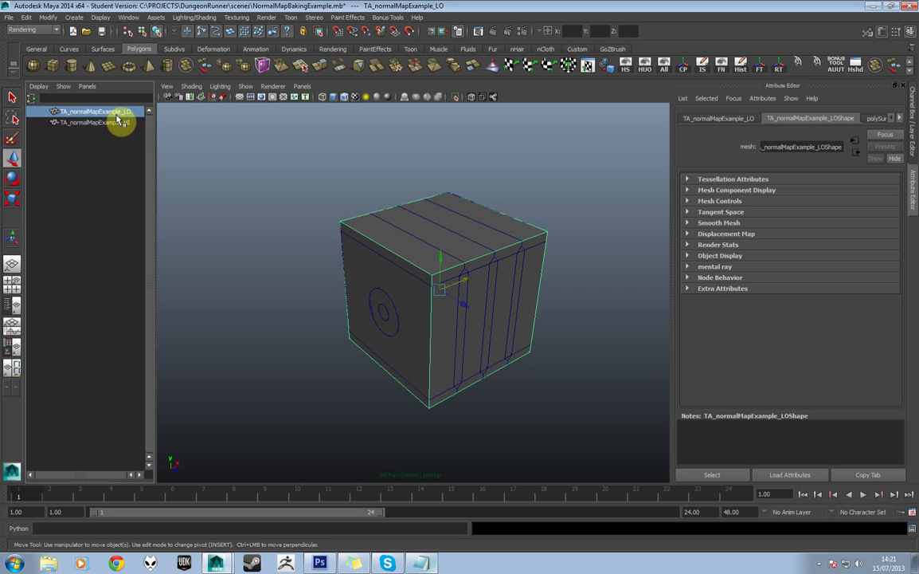
click(46, 30)
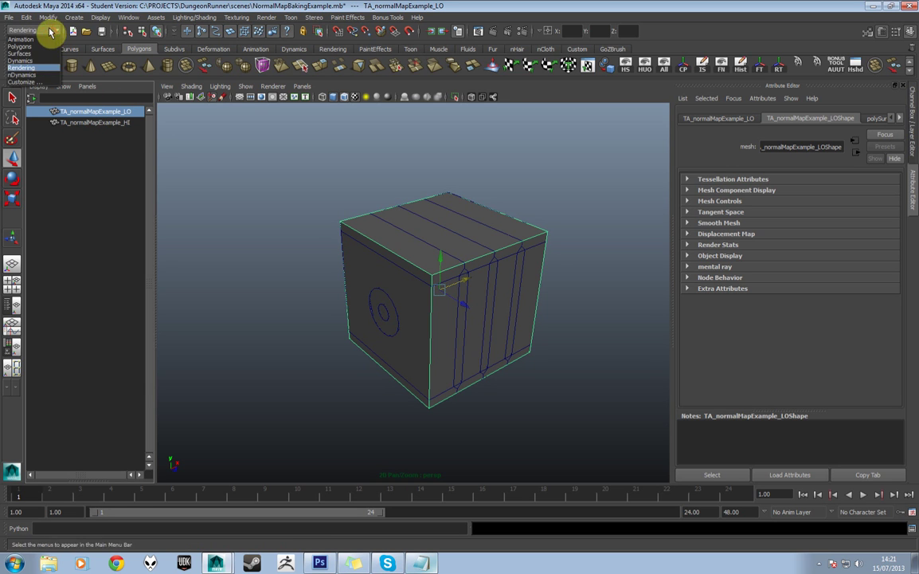
click(44, 68)
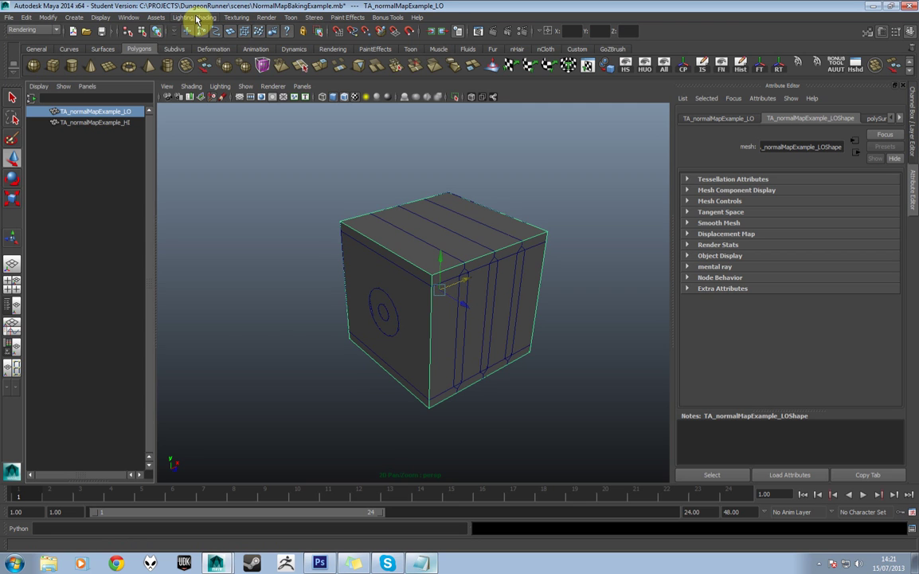
click(197, 18)
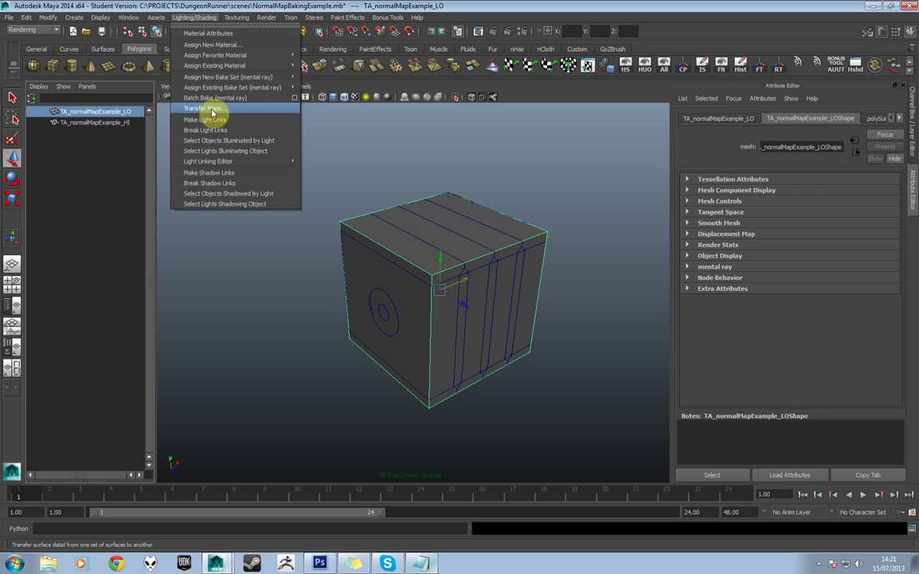
click(206, 109)
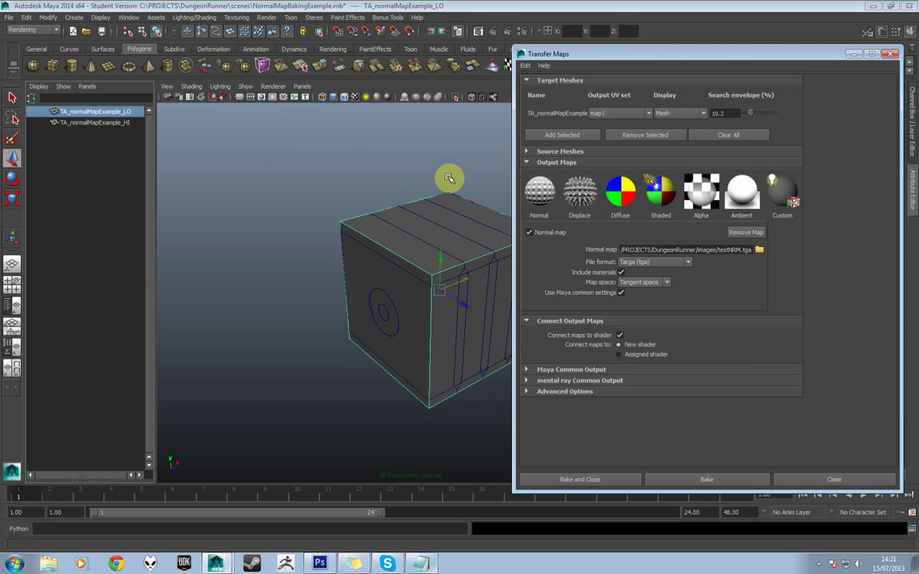
click(526, 163)
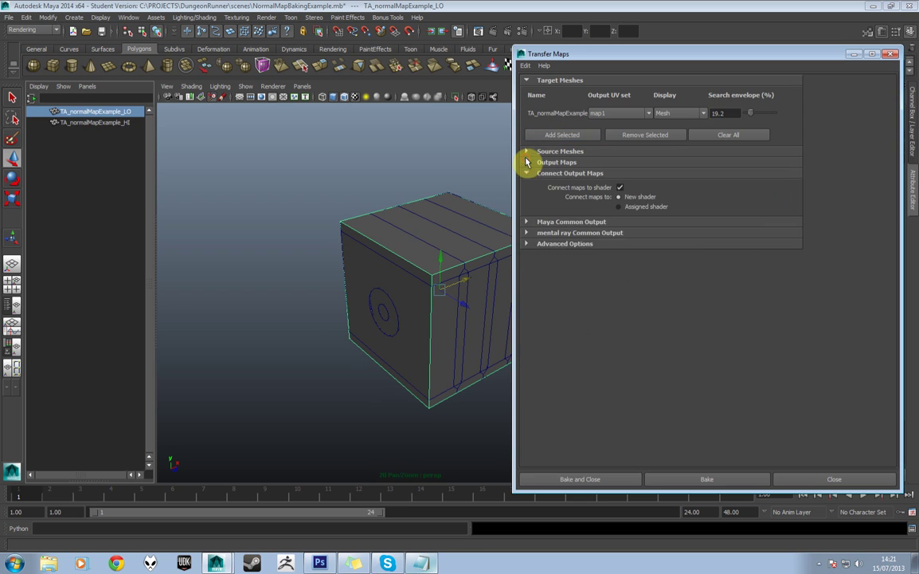
click(526, 173)
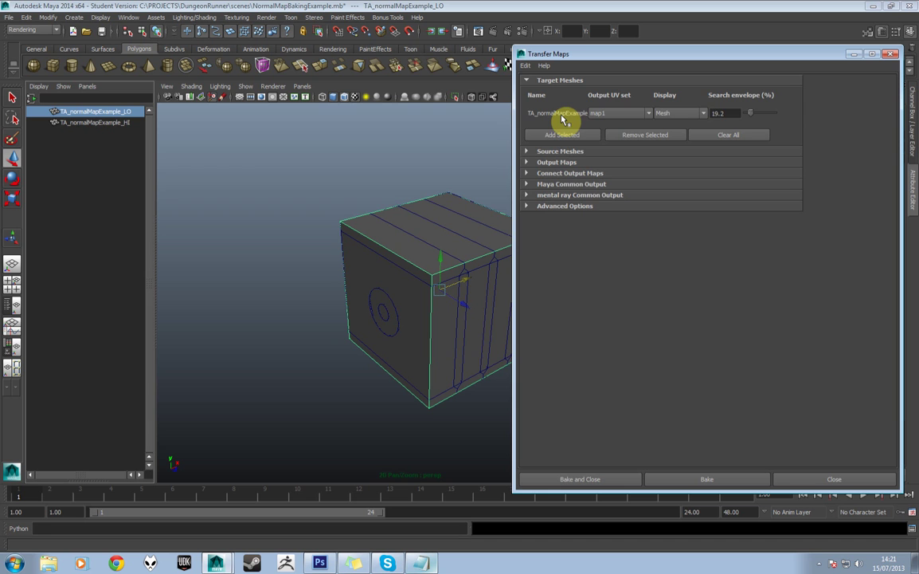
Remove the listed target mesh and add TA_normalMapExample_LO as the target mesh
click(645, 136)
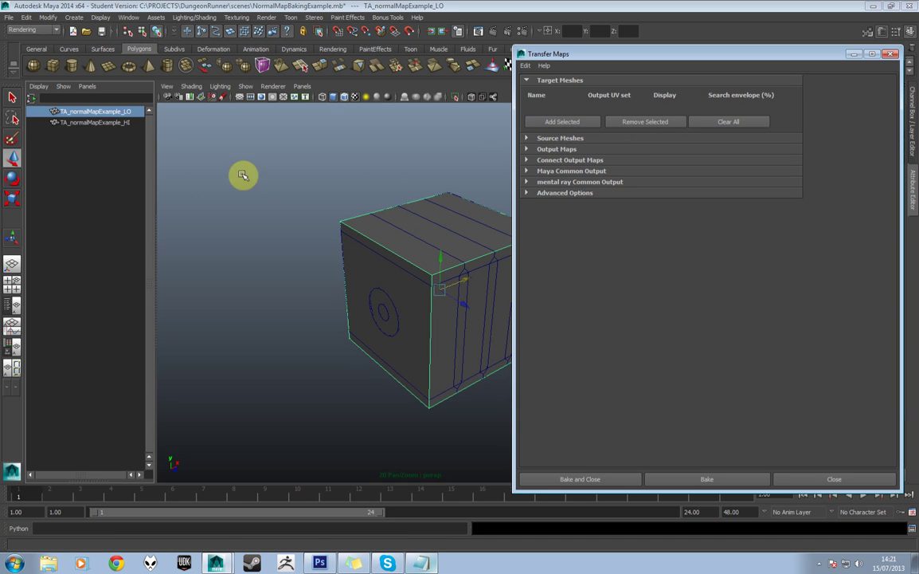
click(94, 124)
click(105, 111)
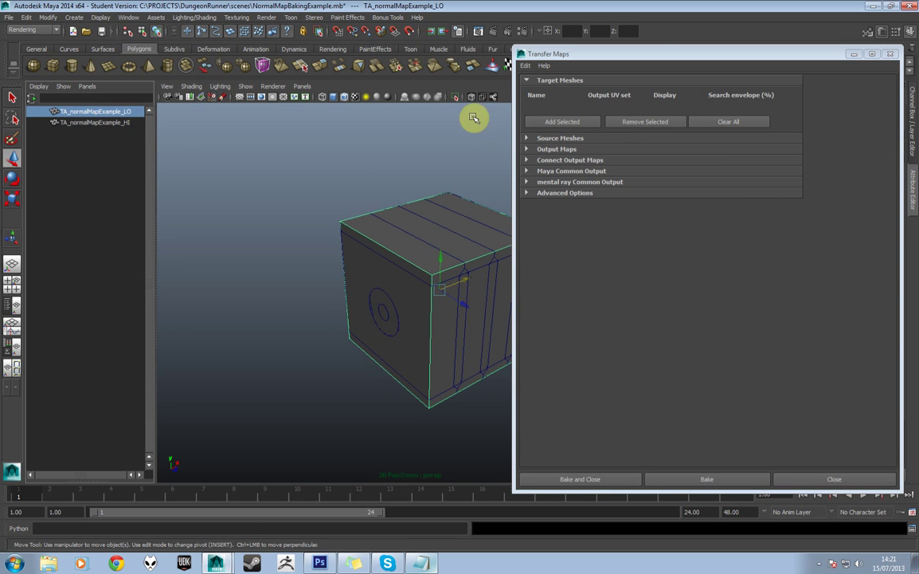
click(561, 123)
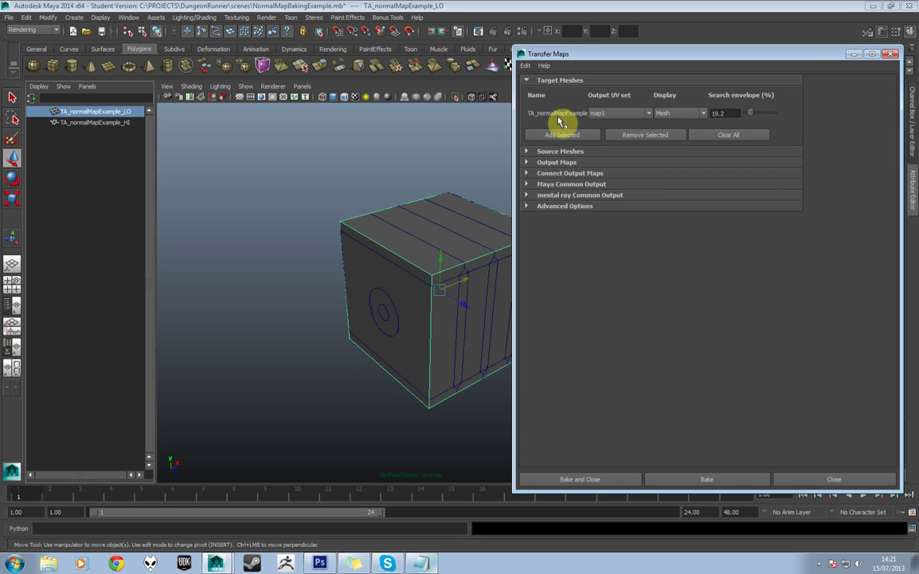
Add TA_normalMapExample_HI as the source mesh for the map transfer
click(533, 151)
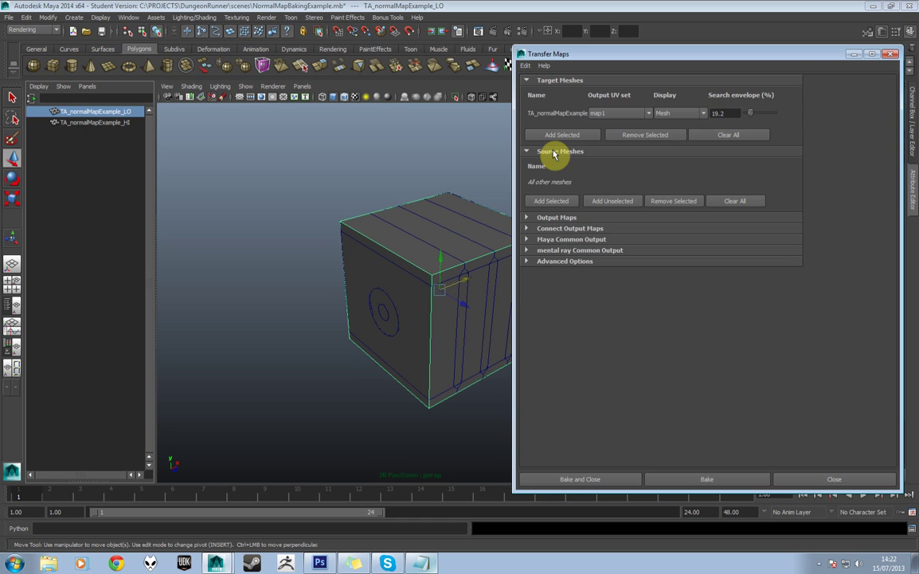
click(121, 123)
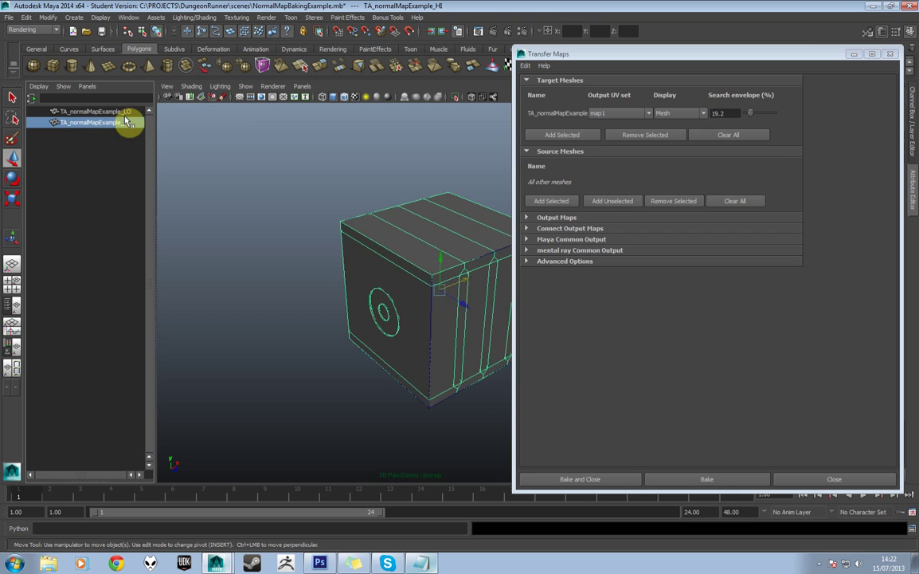
click(121, 111)
click(130, 121)
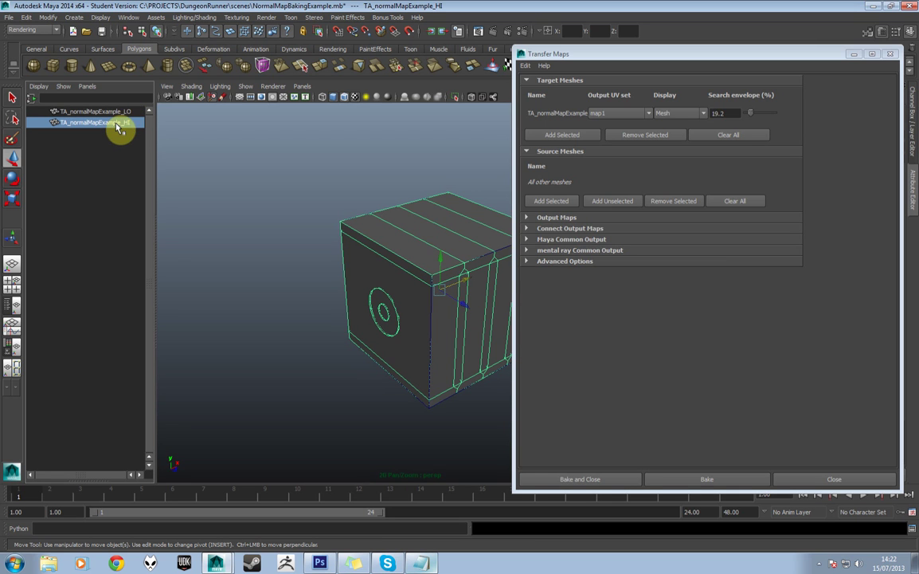
click(558, 201)
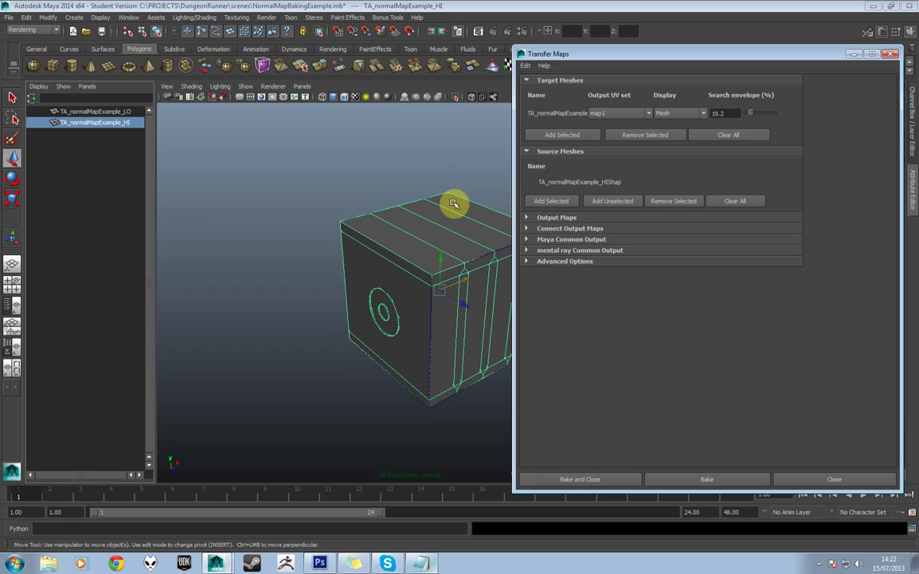
Set the target mesh's display to Envelope and examine how it surrounds the high-poly cube's grooves and rivets
alt+drag(460, 229, 375, 199)
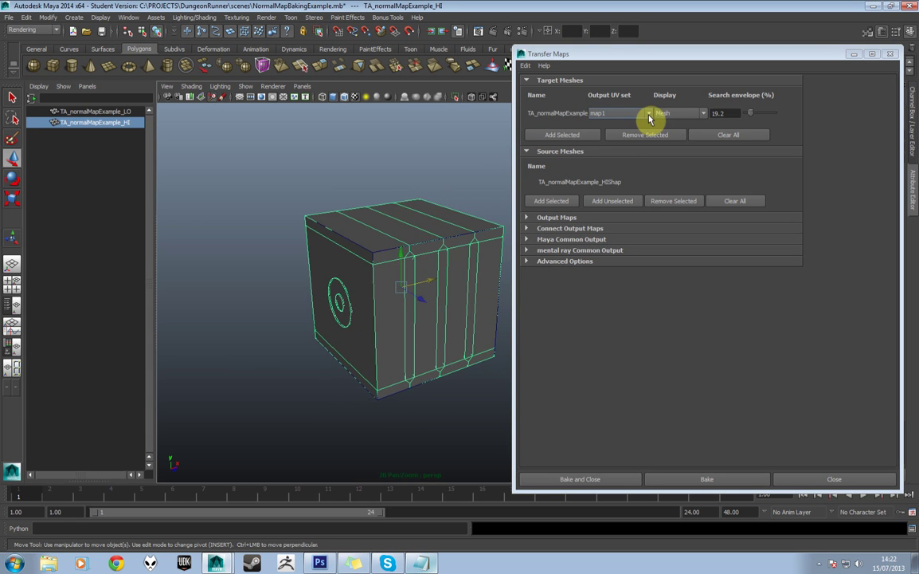
scroll(447, 209, up, 3)
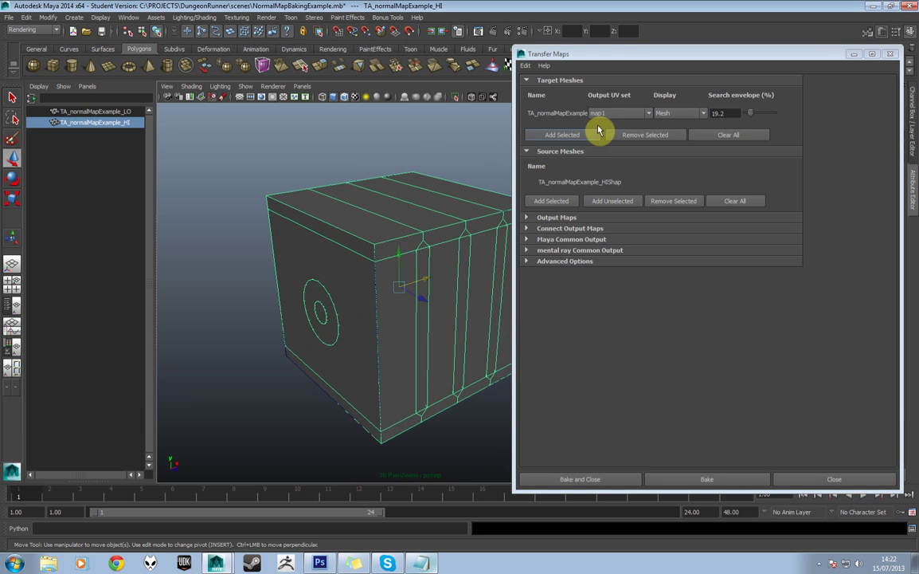
click(676, 114)
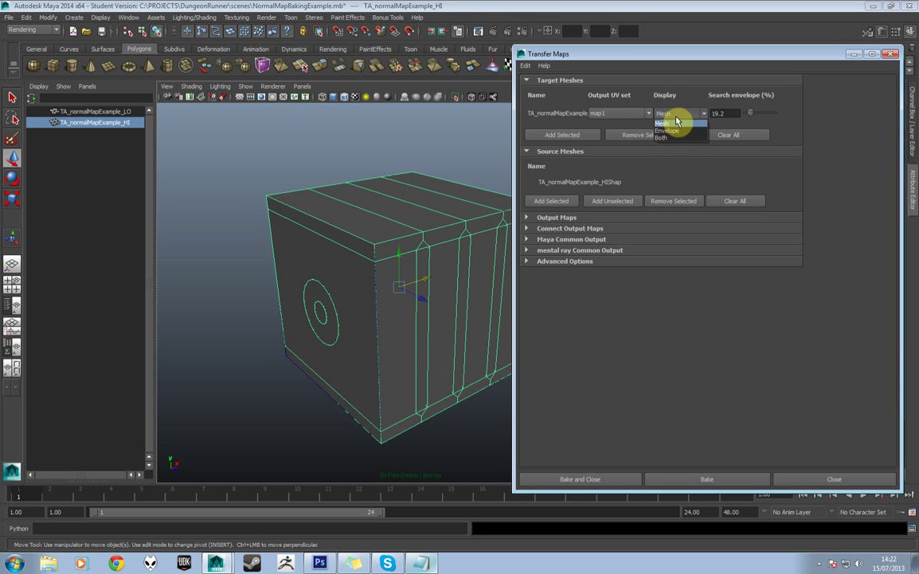
click(669, 131)
mouse_move(442, 209)
alt+mouse_down()
mouse_move(361, 178)
mouse_move(310, 185)
mouse_move(356, 194)
mouse_move(452, 180)
mouse_move(442, 221)
mouse_move(369, 201)
mouse_move(409, 185)
mouse_move(435, 189)
mouse_move(430, 201)
mouse_move(439, 199)
mouse_move(393, 180)
mouse_move(384, 192)
mouse_move(431, 203)
mouse_move(441, 222)
alt+mouse_up()
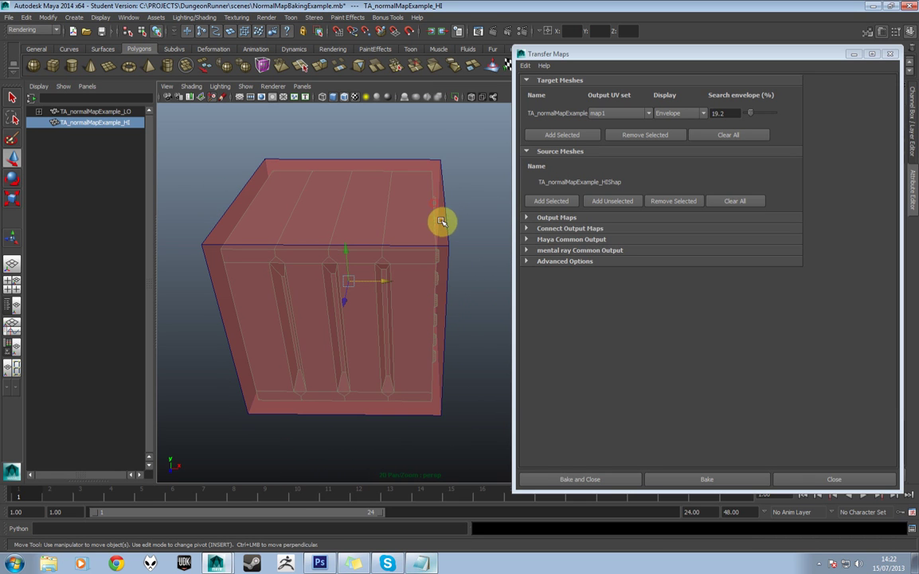
alt+drag(341, 207, 240, 189)
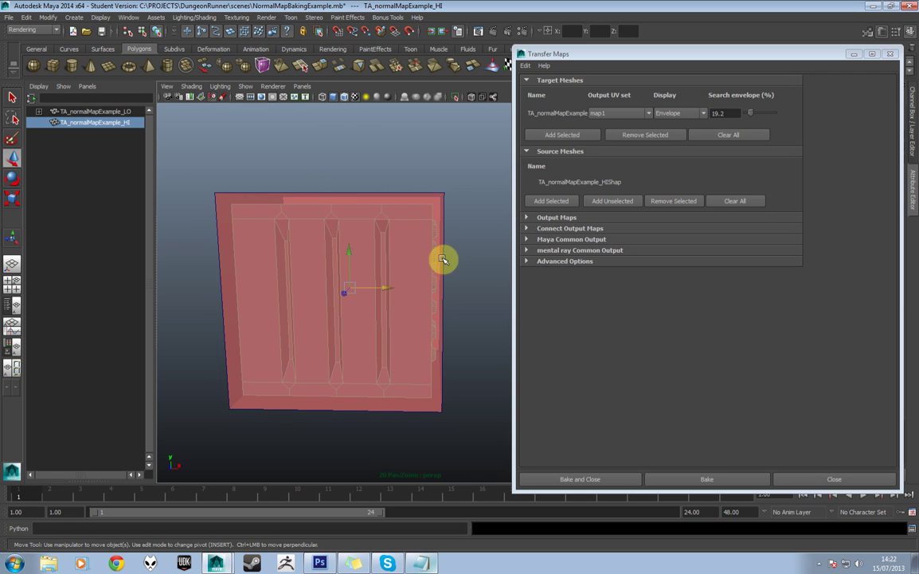
alt+drag(424, 321, 407, 259)
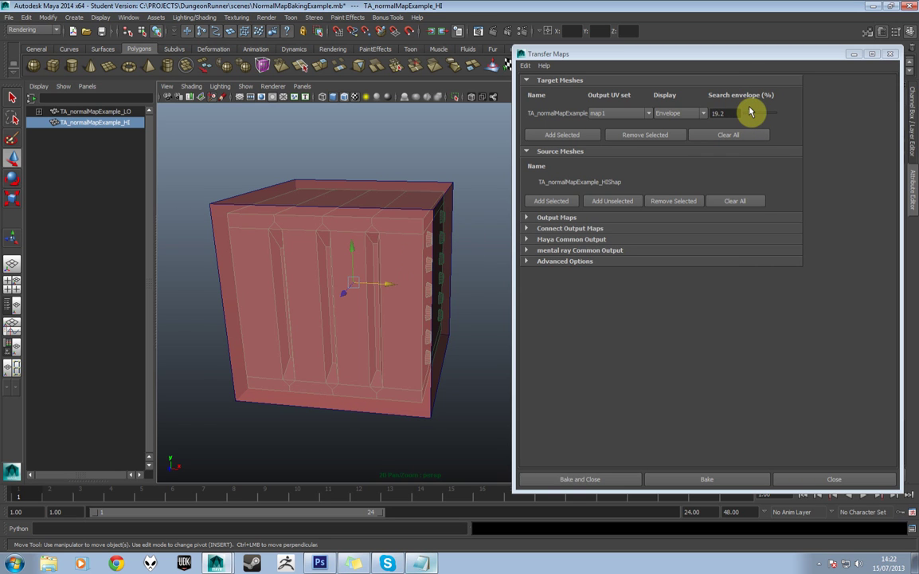
Adjust the target mesh's search envelope to 11.5% so that it encloses the high-poly cube's rivets
drag(750, 114, 746, 113)
alt+drag(370, 199, 425, 247)
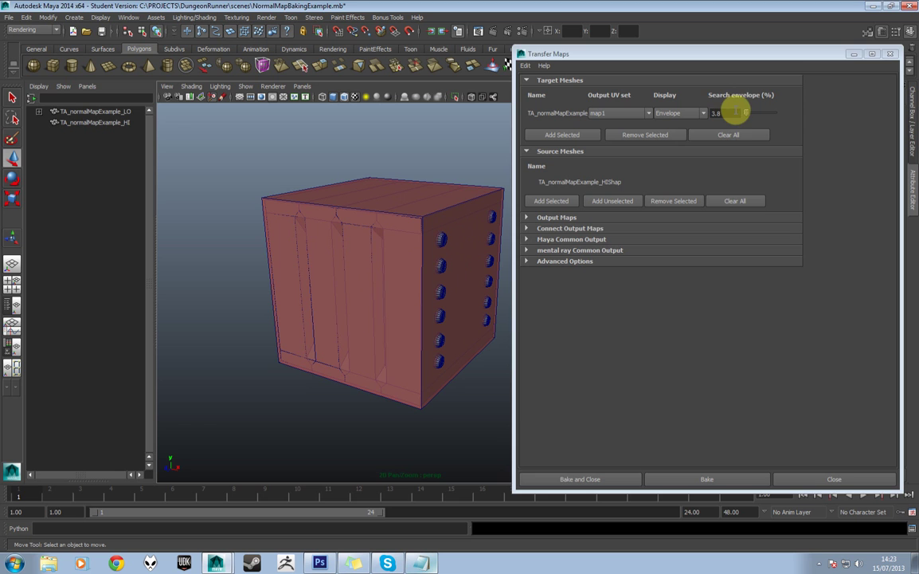
drag(735, 113, 751, 115)
mouse_move(406, 239)
alt+mouse_down()
mouse_move(555, 219)
mouse_move(497, 187)
mouse_move(407, 244)
alt+mouse_up()
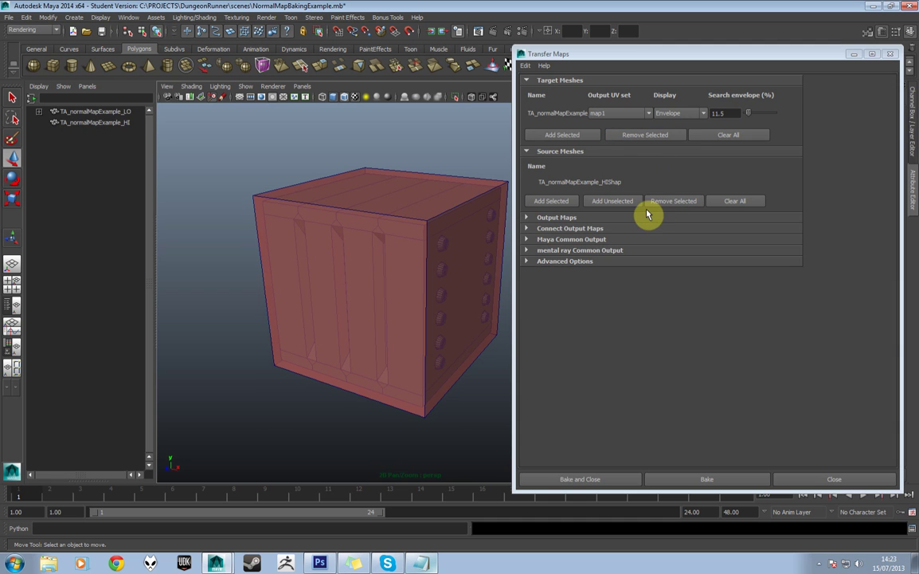
Add a new normal map output and remove the existing testNRM.tga one
click(529, 218)
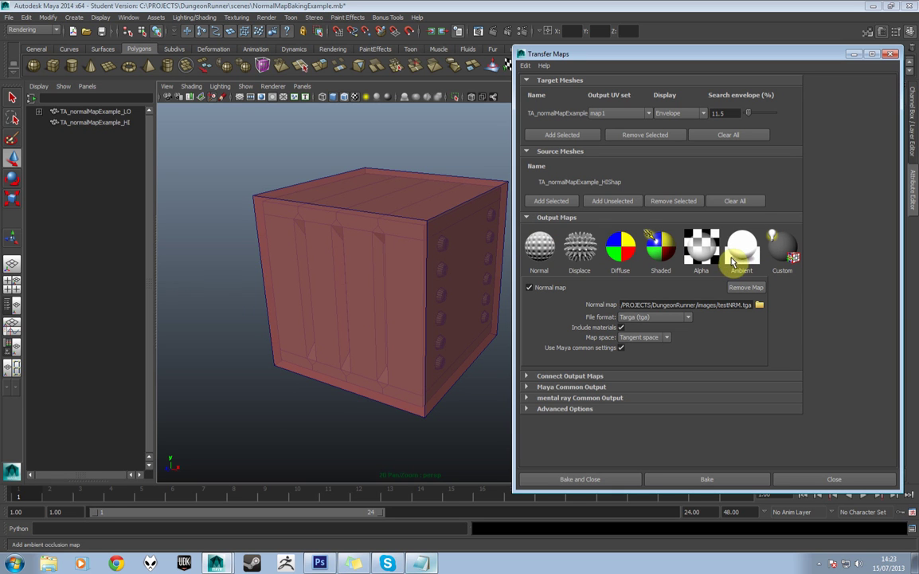
click(539, 252)
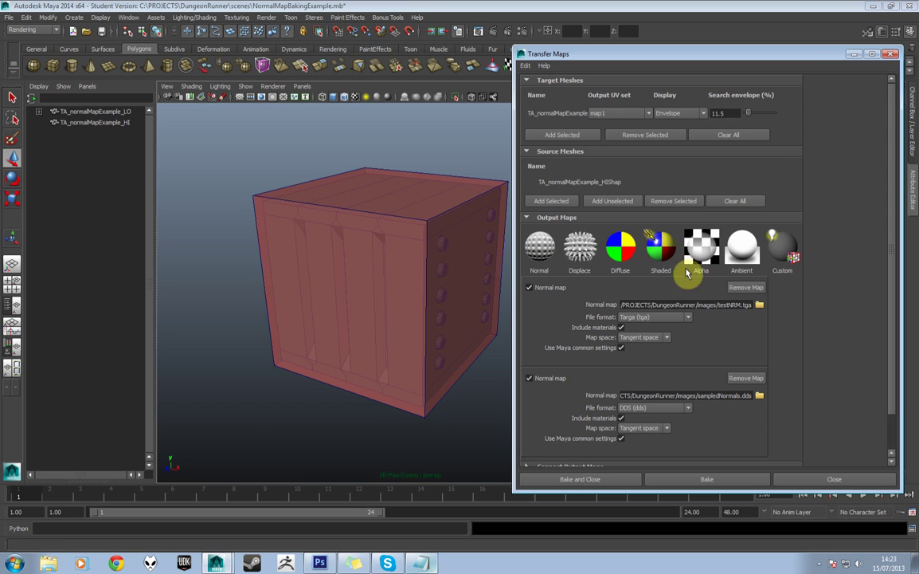
click(746, 287)
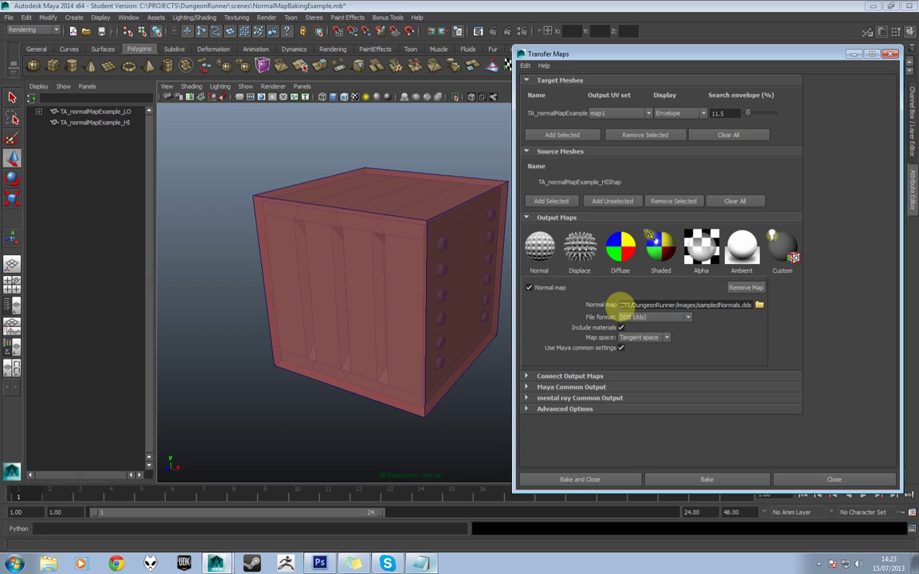
Set the new normal map's file format to Targa (tga)
drag(616, 304, 744, 299)
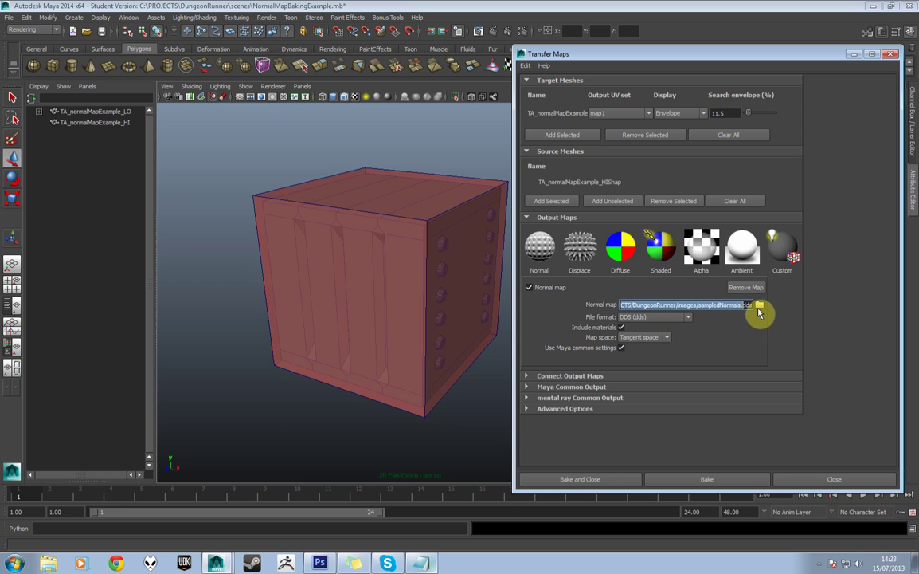
click(744, 305)
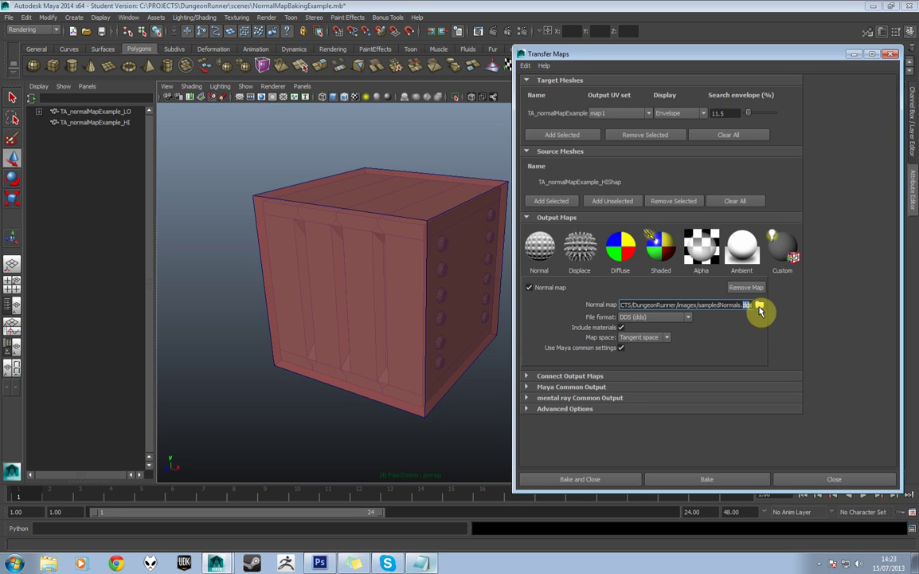
click(662, 316)
drag(687, 347, 690, 387)
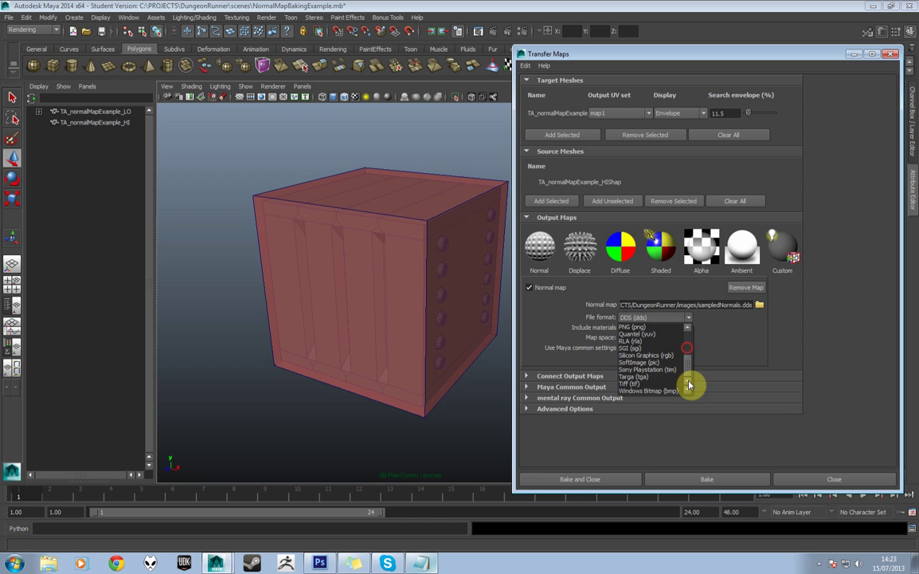
click(647, 377)
Set the normal map's output file to testNRM.tga of type Targa in the DungeonRunner images folder, overwriting the existing file
click(761, 305)
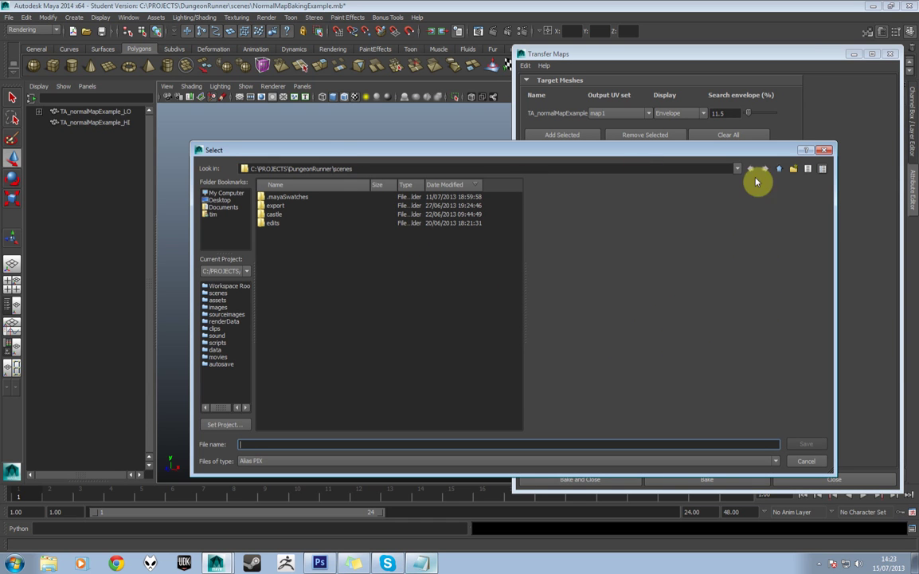
click(779, 169)
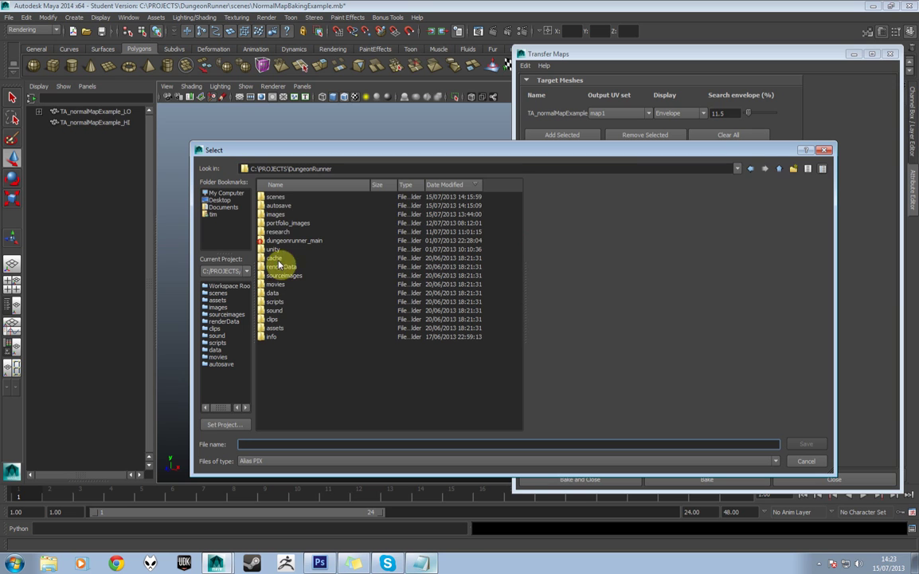
double_click(275, 213)
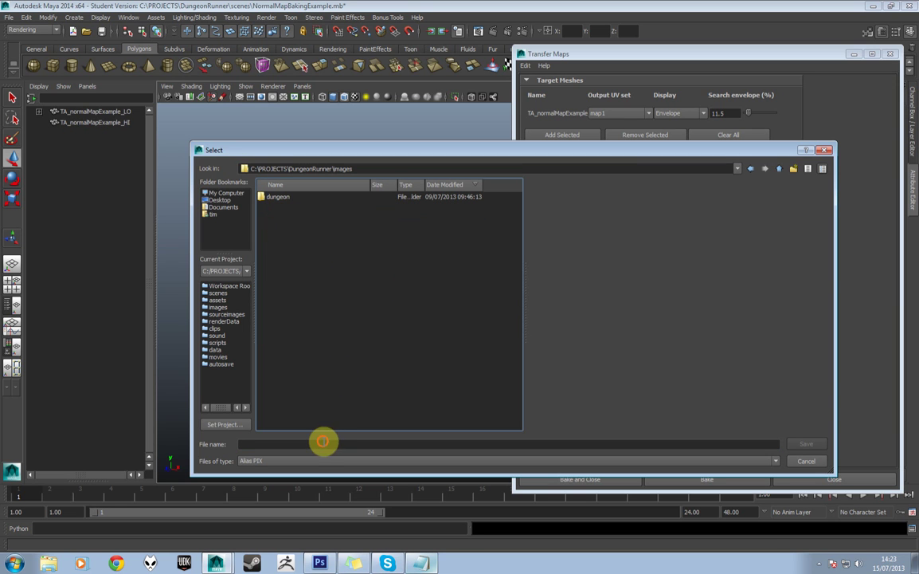
click(321, 460)
scroll(309, 518, down, 3)
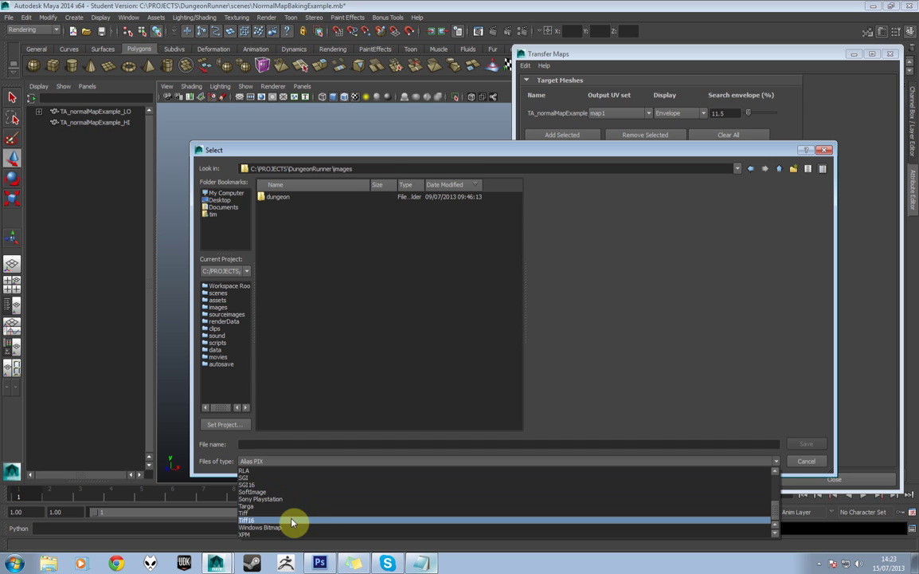
click(297, 512)
click(283, 196)
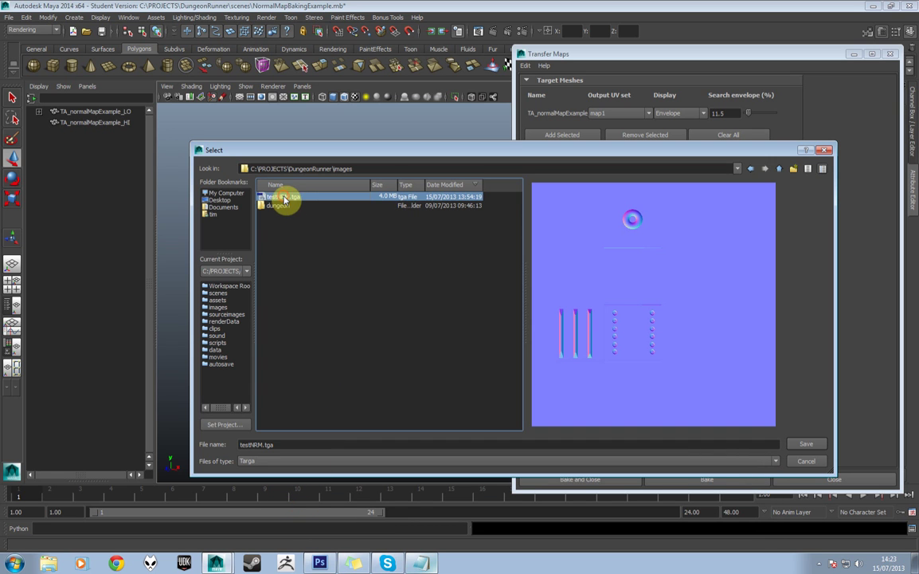
click(803, 445)
click(482, 322)
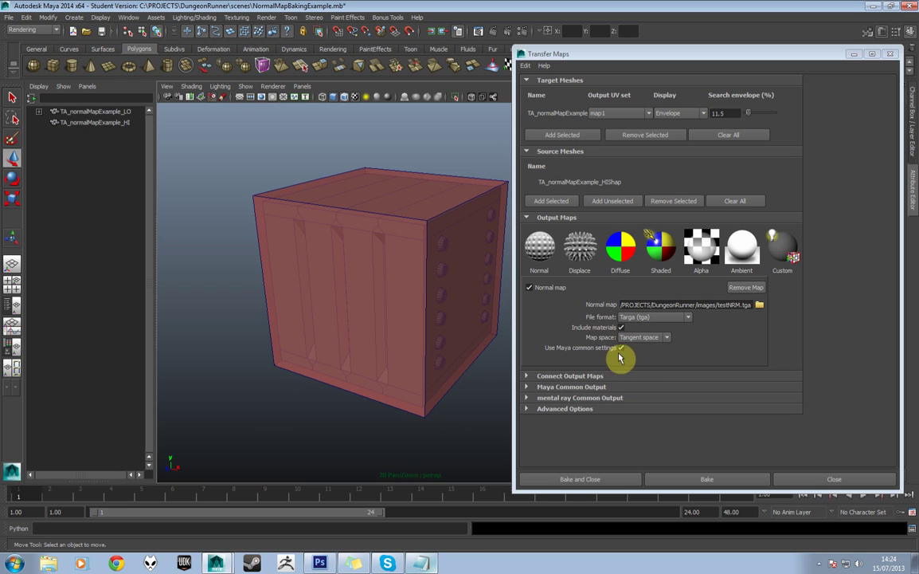
Show the settings for connecting output maps to a shader and set the target mesh's display to Mesh
click(527, 376)
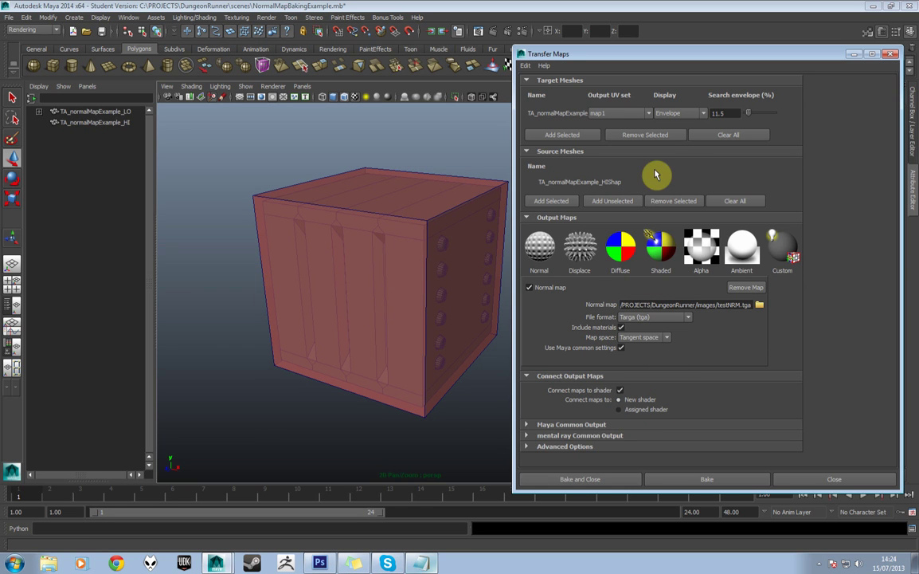
click(672, 116)
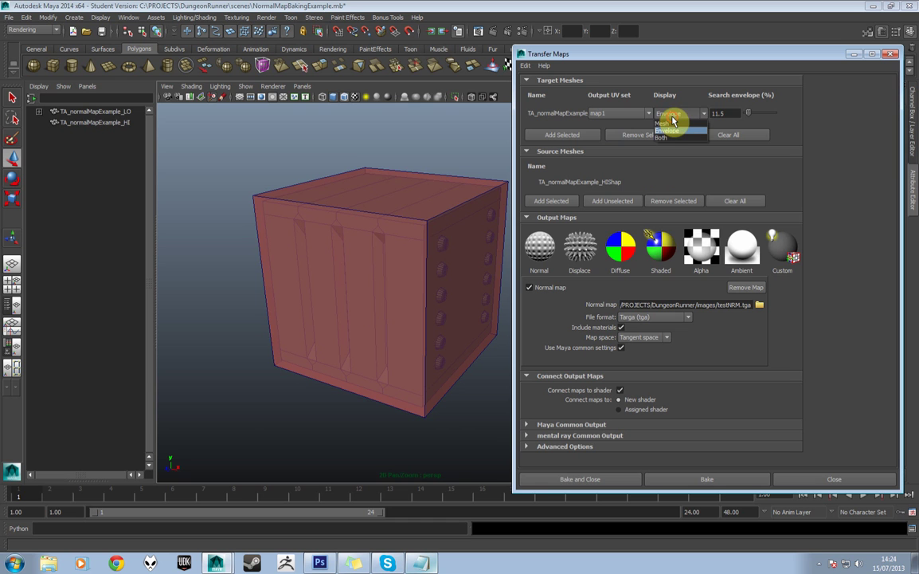
click(673, 124)
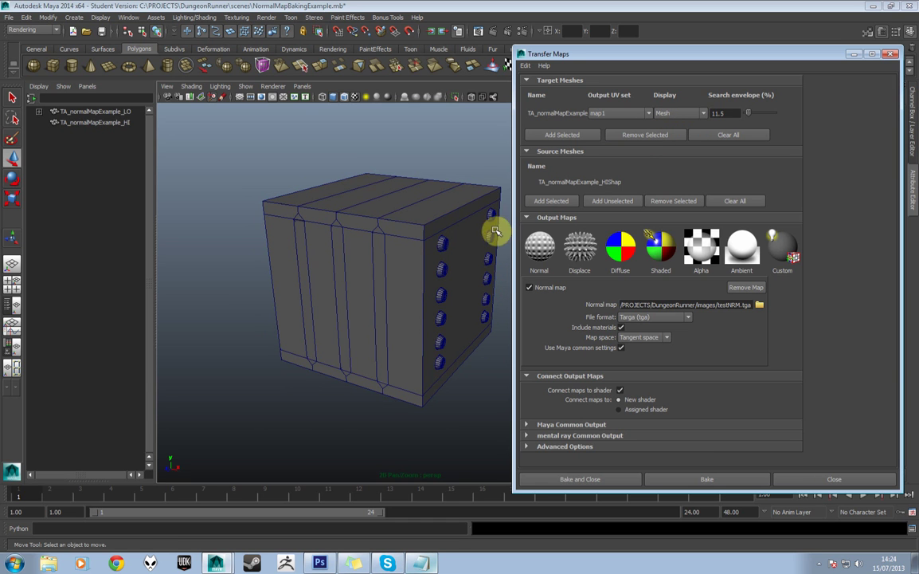
click(114, 113)
click(359, 253)
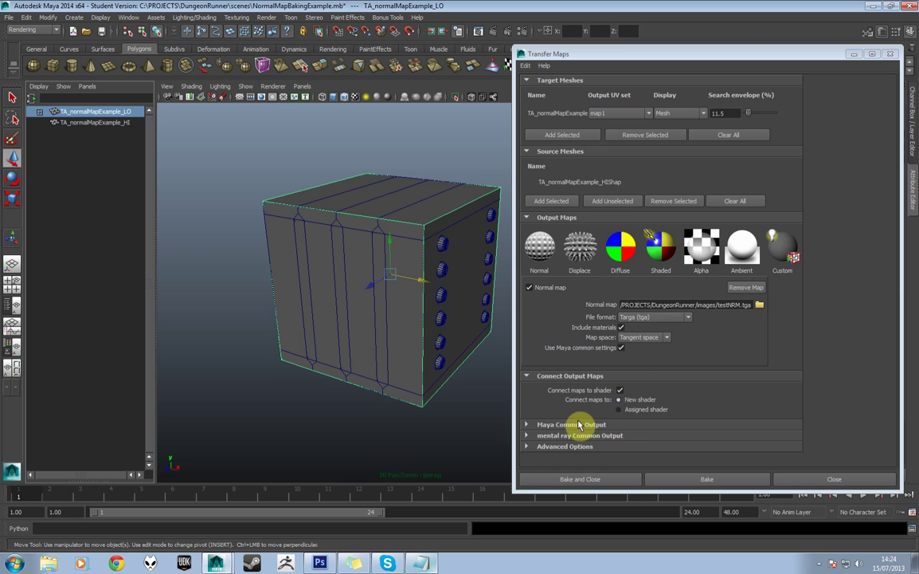
Configure the Maya common output for a 1024 by 1024 map transferred in World Space with Low (2x2) sampling quality
click(533, 425)
scroll(605, 404, down, 3)
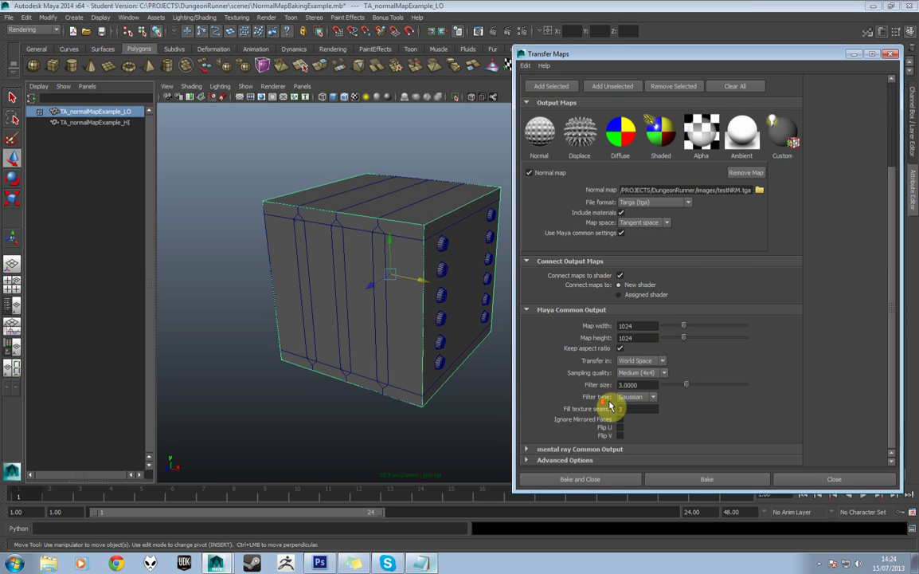
click(647, 325)
double_click(638, 326)
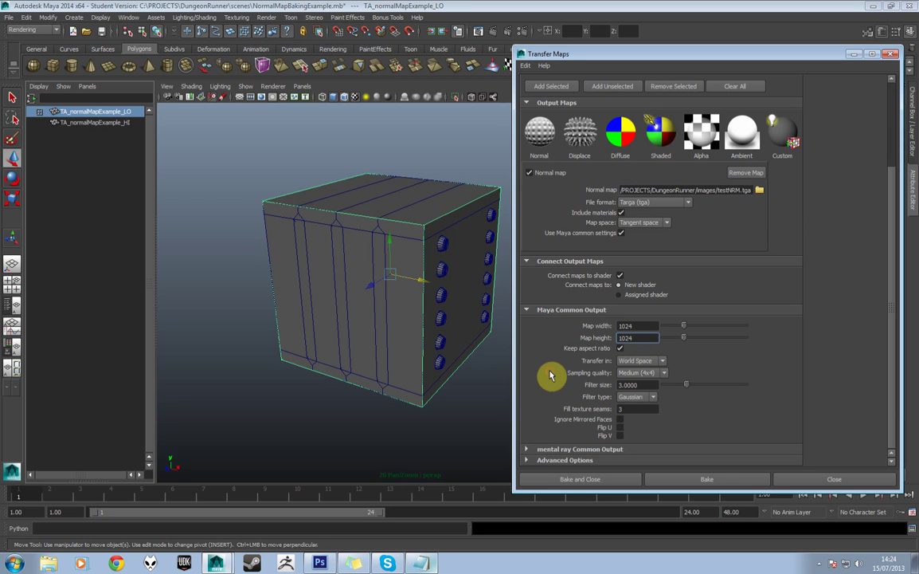
click(631, 361)
click(644, 371)
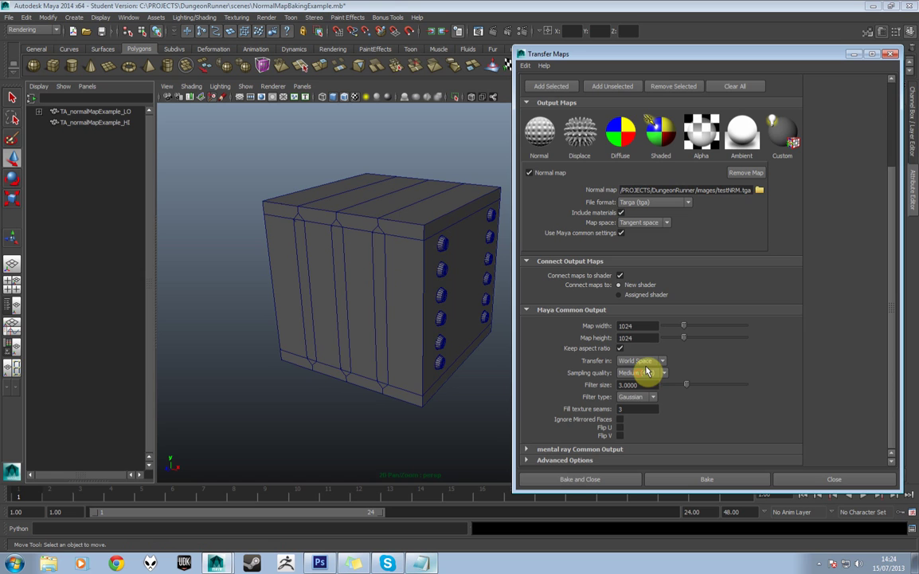
click(642, 373)
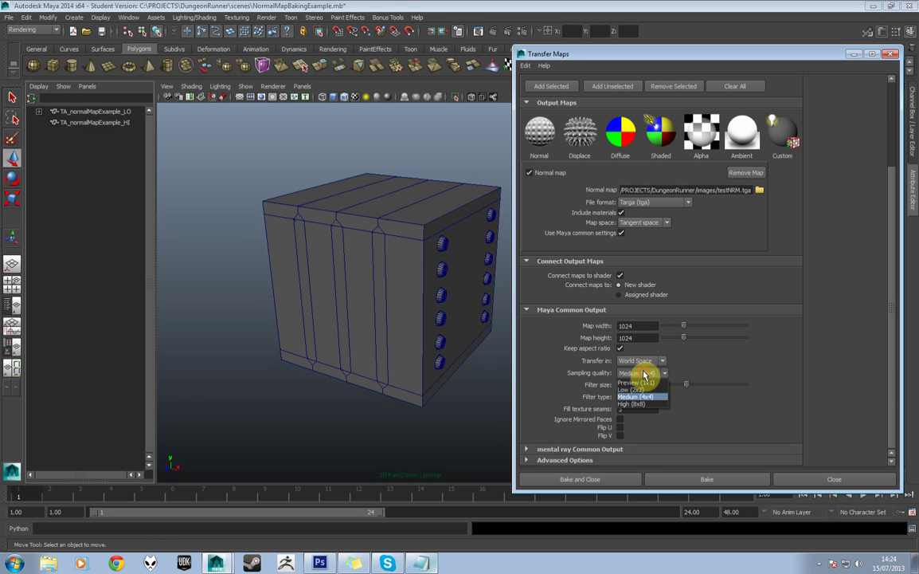
click(642, 389)
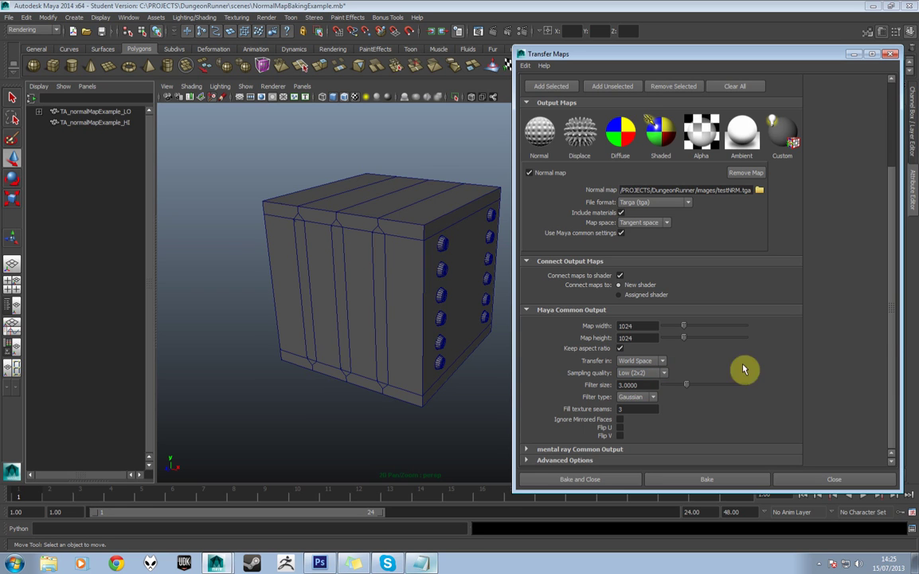
click(643, 375)
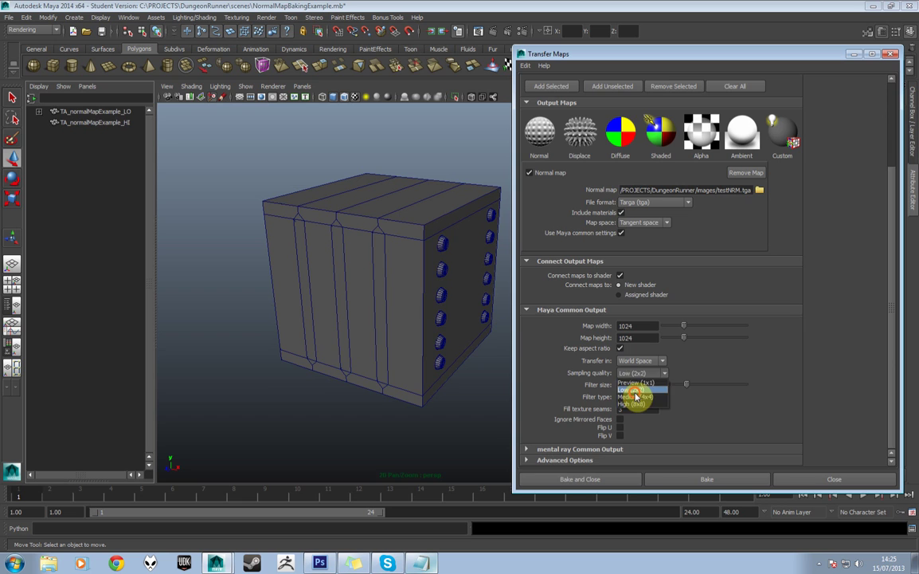
click(635, 391)
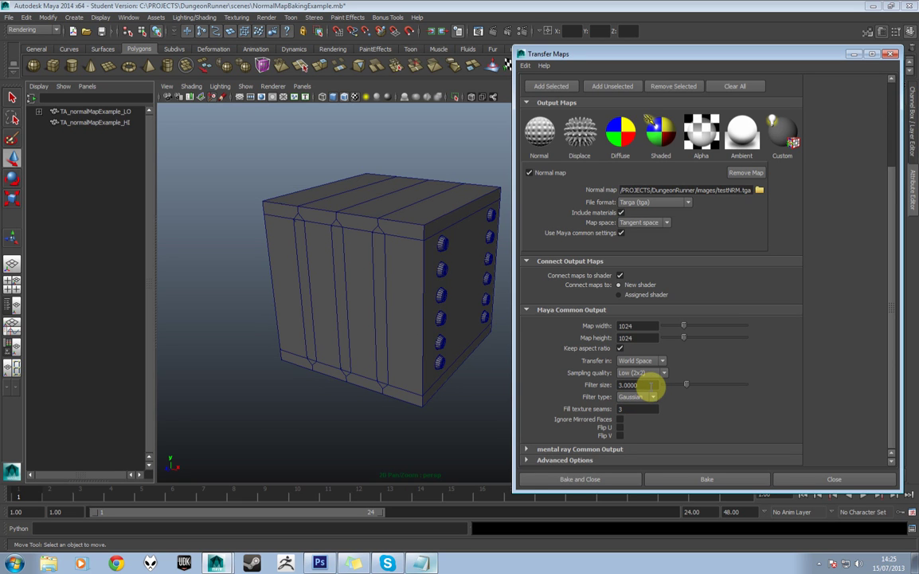
Inspect the low-poly cube's UV layout in the UV Texture Editor to judge the texture seam fill, and close the editor
click(647, 408)
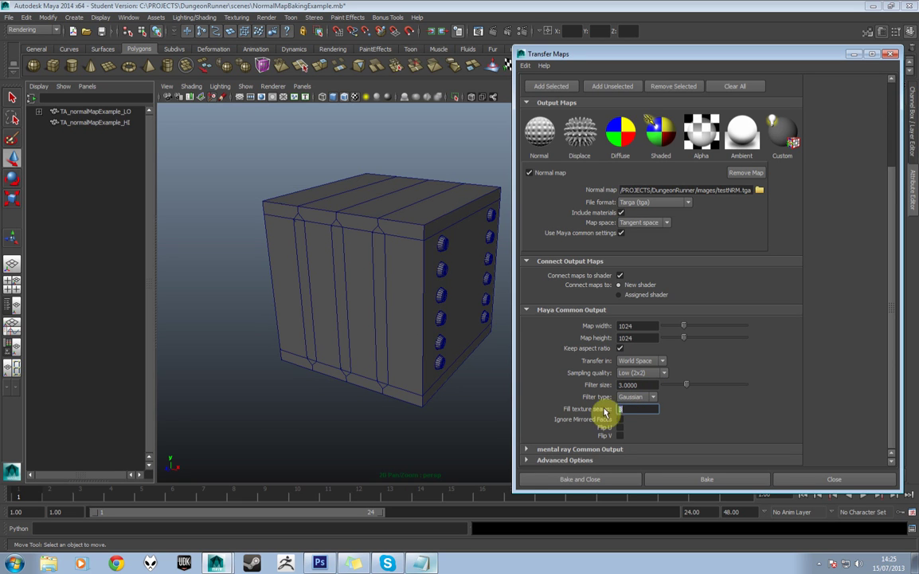
click(92, 112)
drag(581, 57, 610, 118)
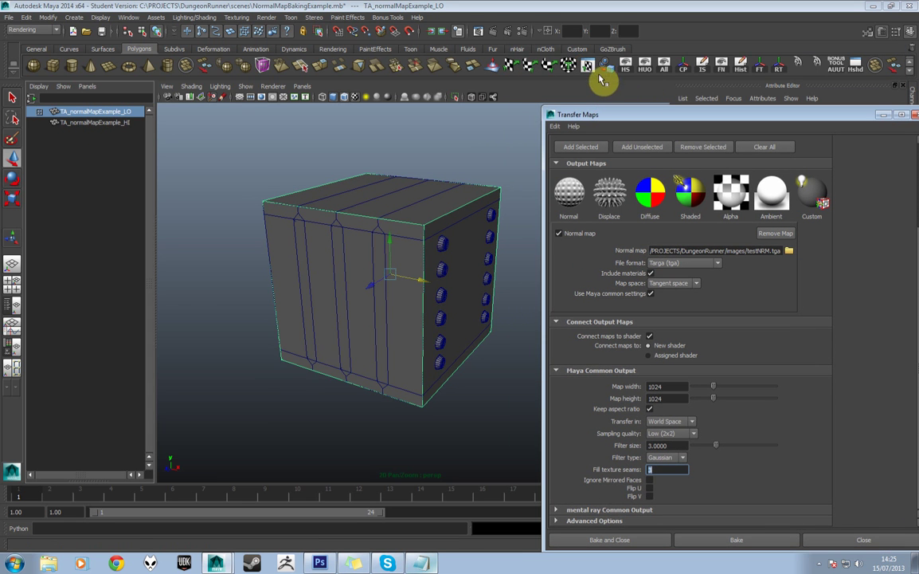
click(531, 65)
alt+right_drag(450, 289, 525, 276)
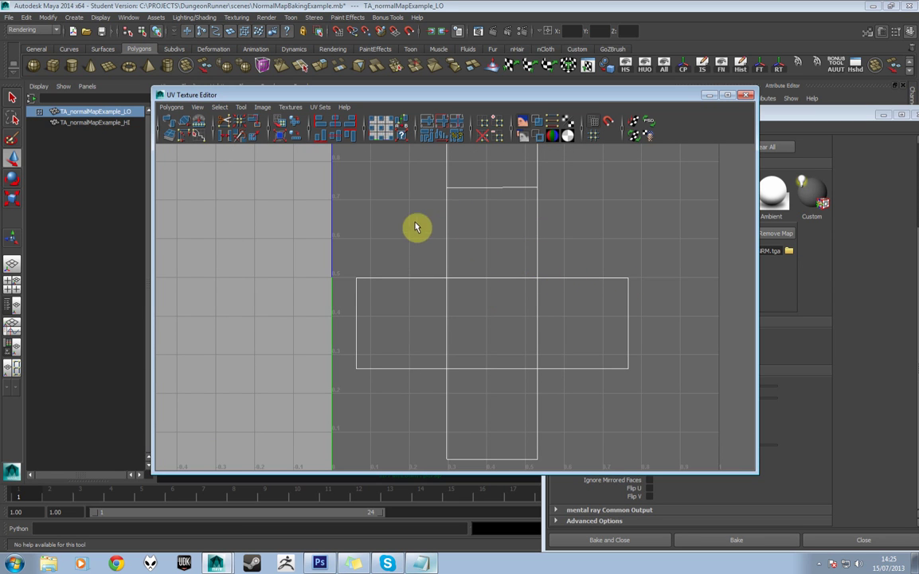
scroll(454, 263, down, 3)
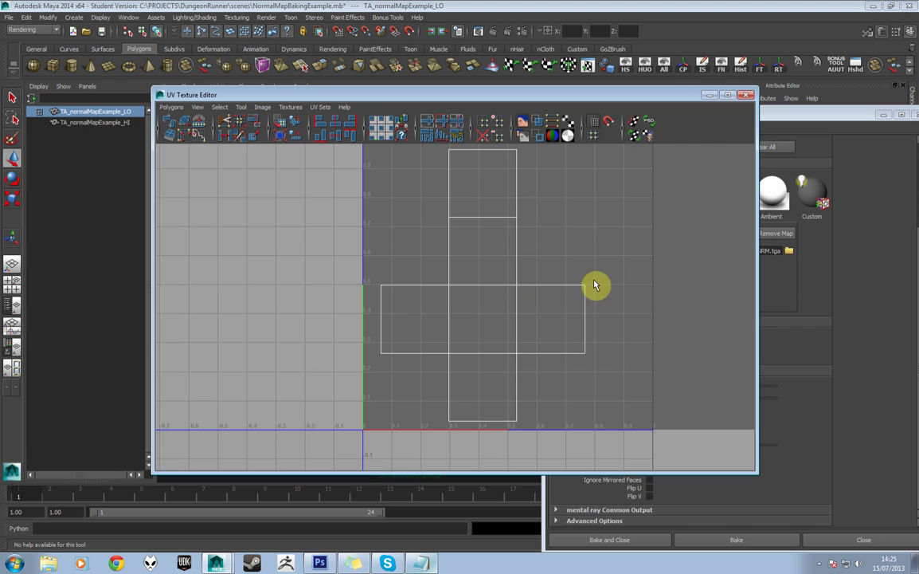
click(747, 96)
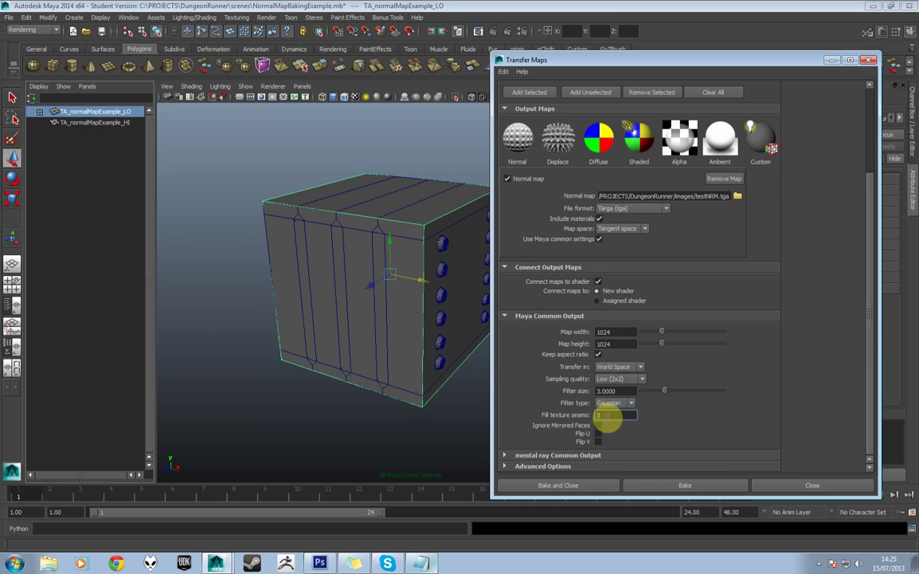
Bake the normal map with the search method Closest to Envelope and matching by Surface Normals
click(625, 466)
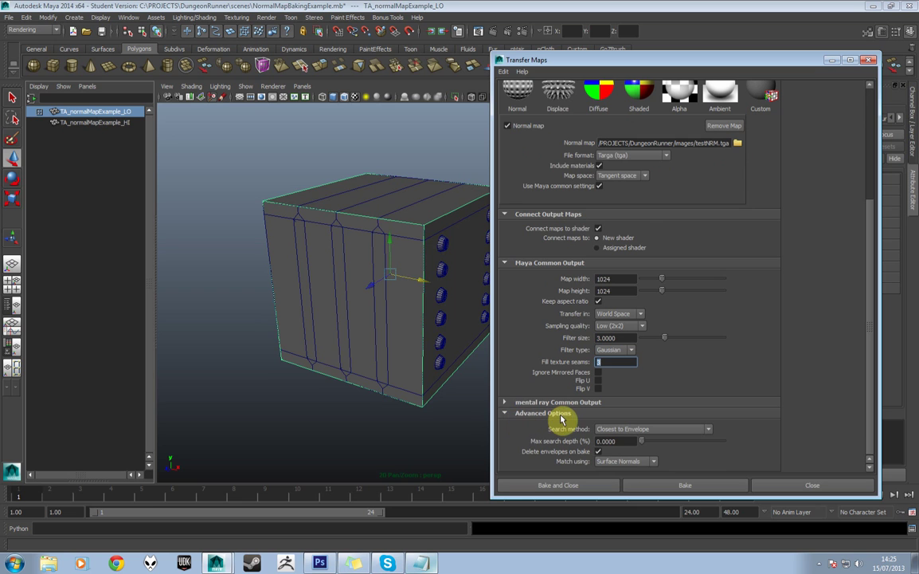
click(619, 462)
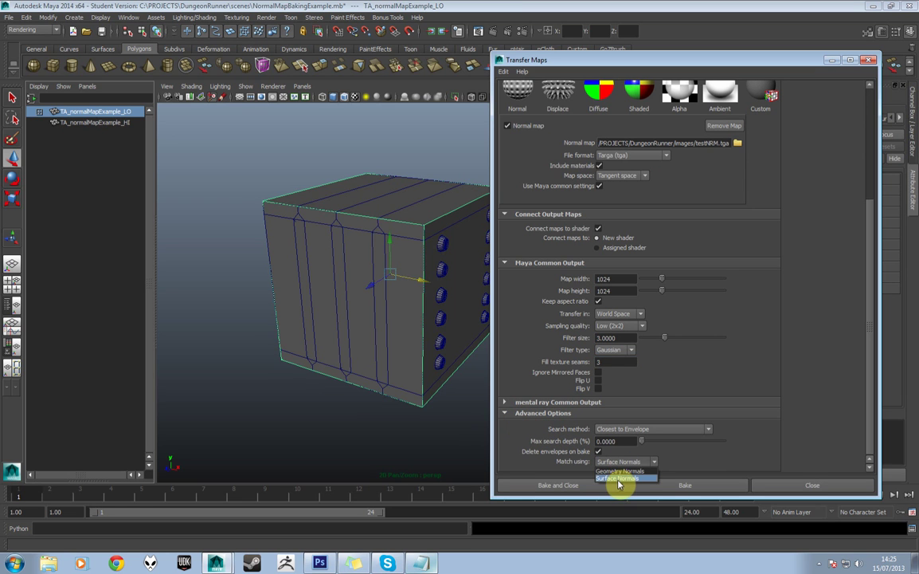
click(619, 480)
click(629, 430)
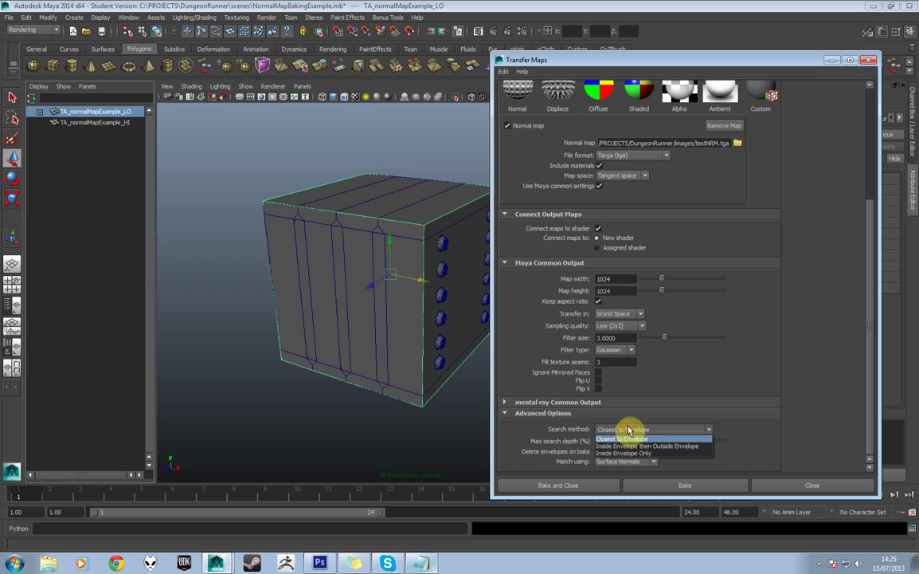
click(630, 440)
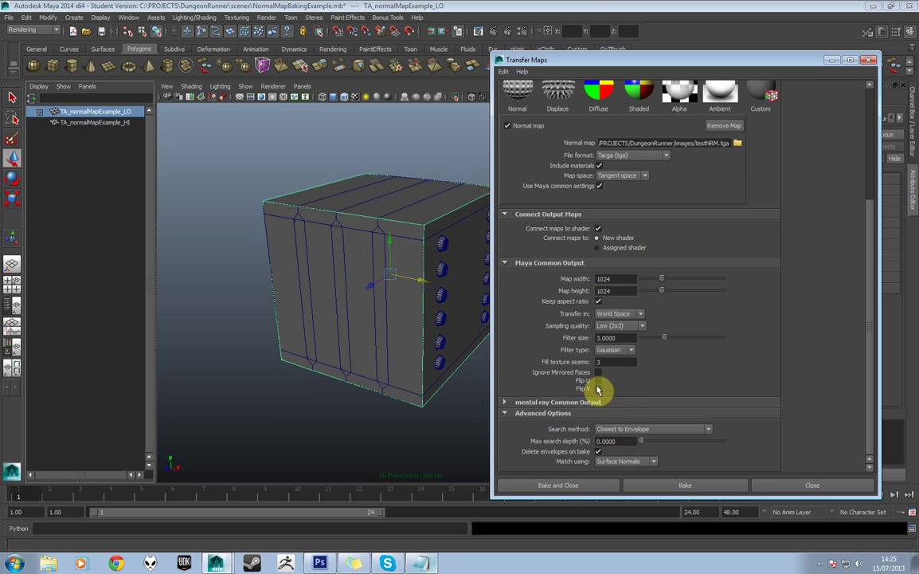
click(682, 485)
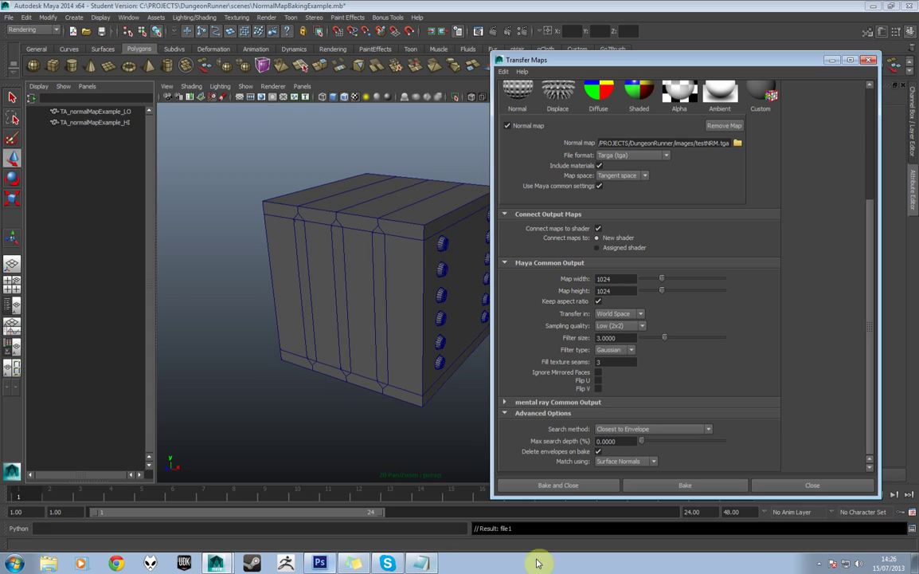
click(819, 563)
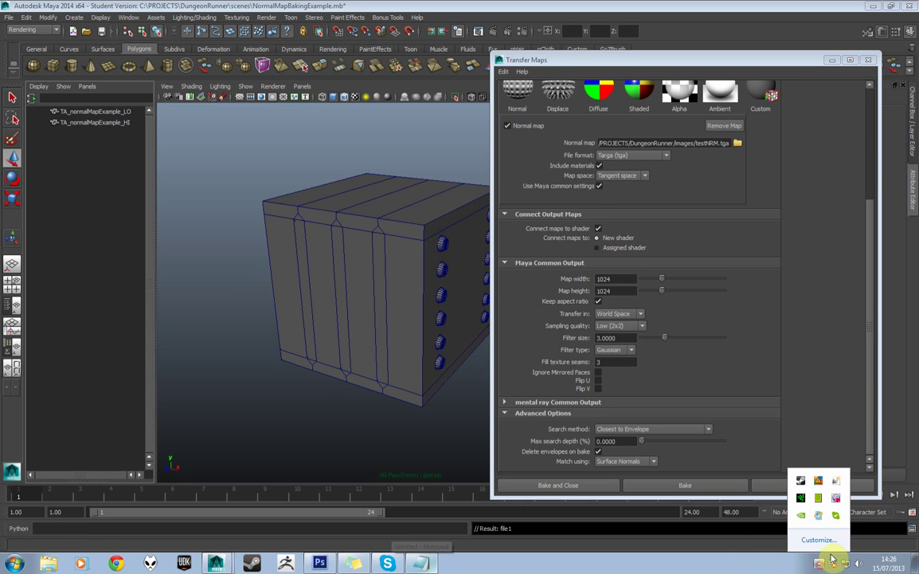
right_click(837, 500)
click(796, 332)
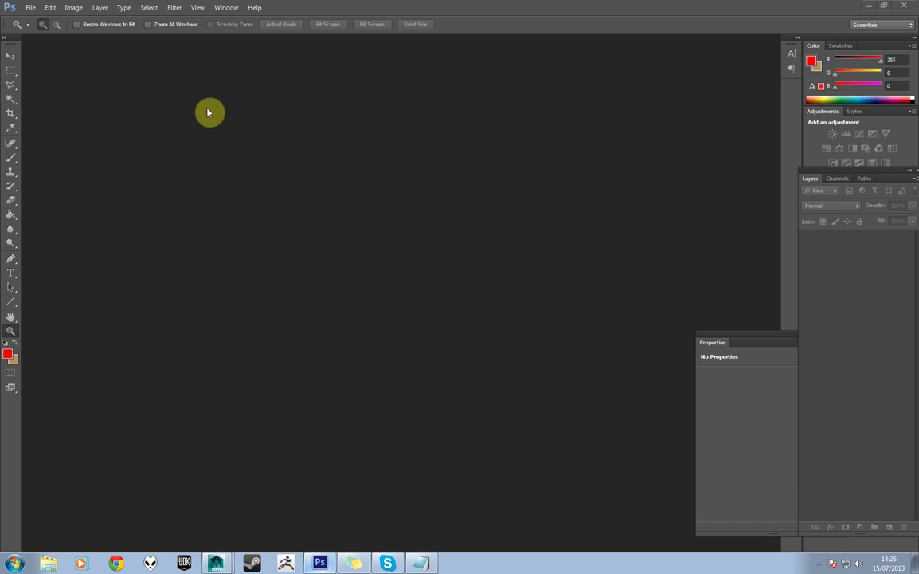
Open the baked testNRM.tga in Photoshop and examine the grooves and rivets up close and in full view
click(30, 8)
click(112, 80)
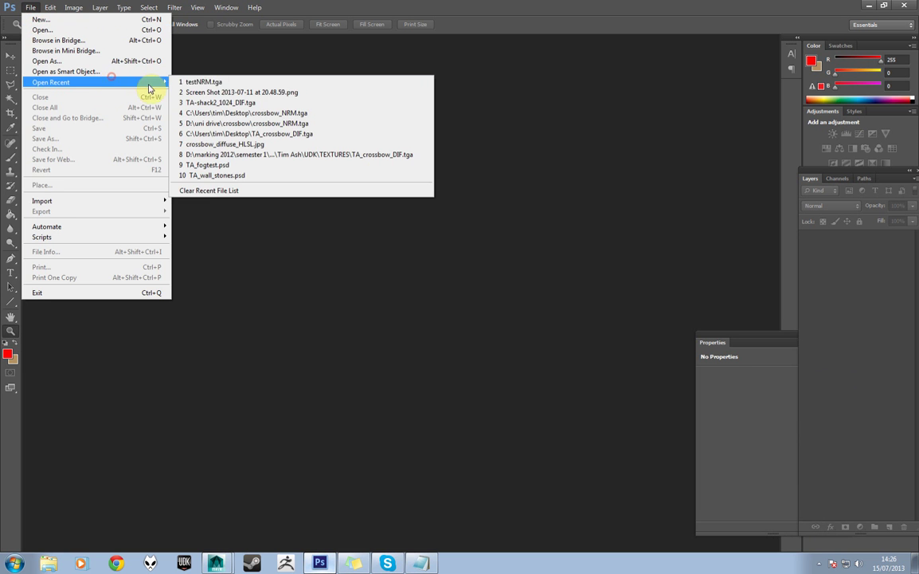
click(206, 83)
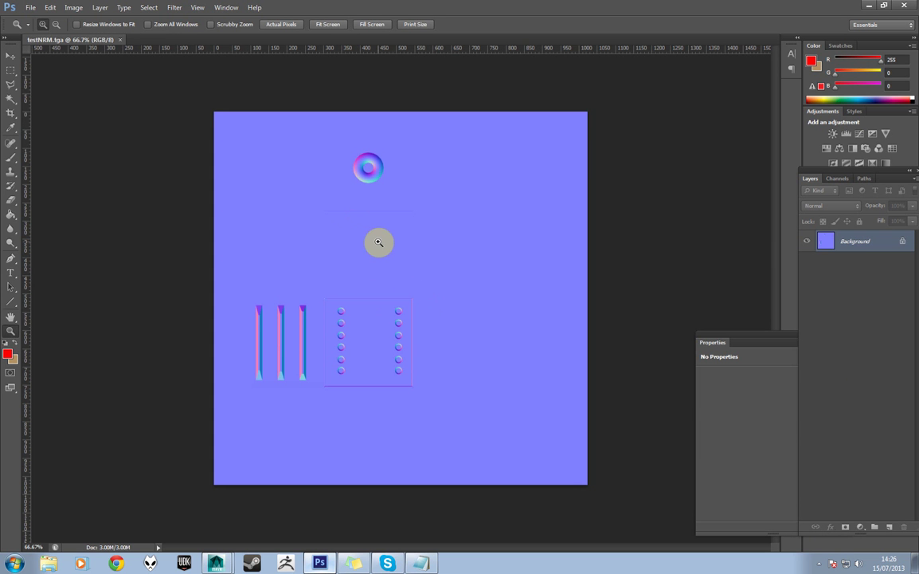
drag(437, 259, 250, 425)
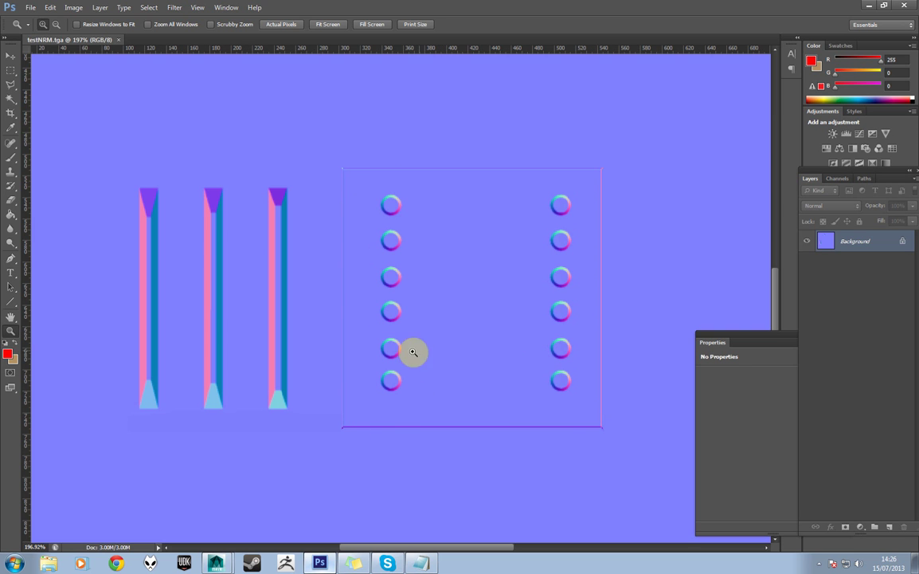
key(ctrl+0)
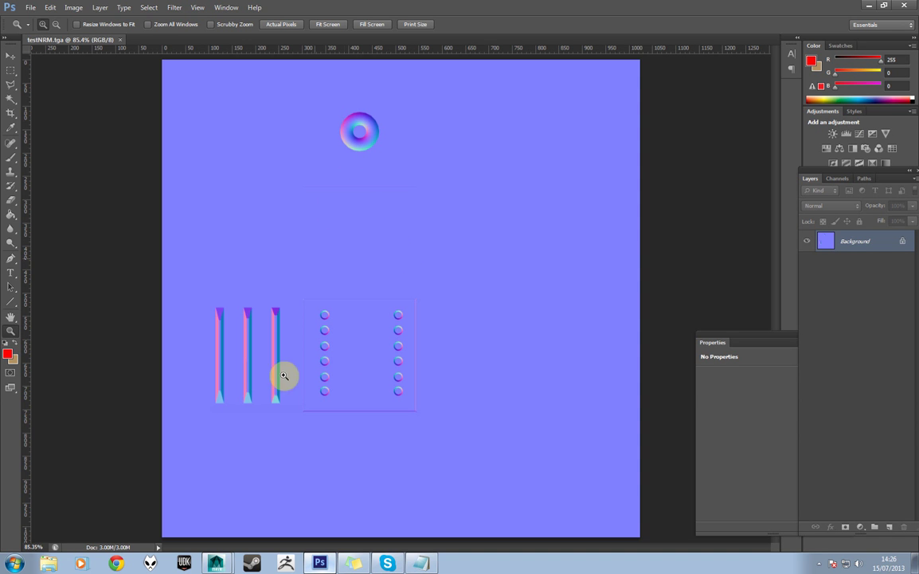
Switch to Maya and examine the shape of the rivets on the high-poly cube up close
mouse_move(225, 567)
click(206, 538)
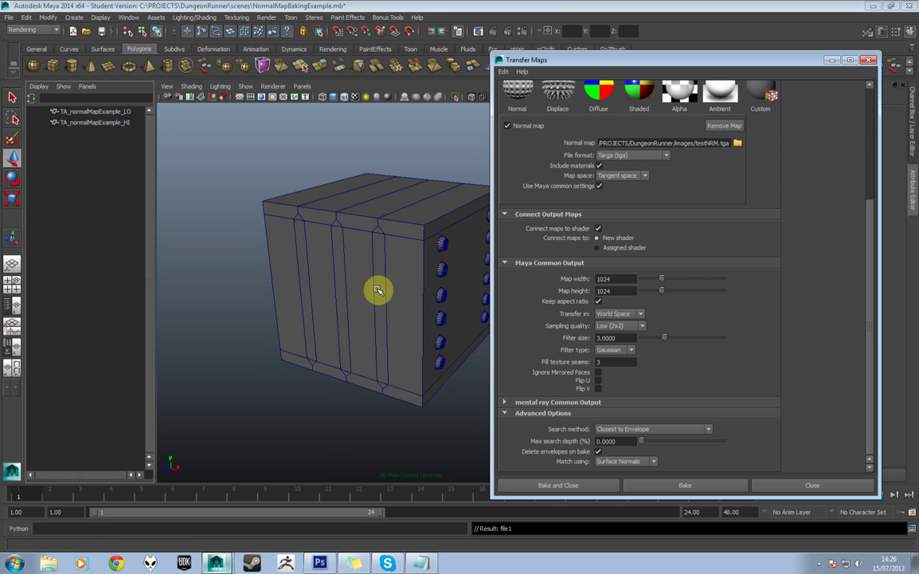
alt+drag(348, 301, 385, 310)
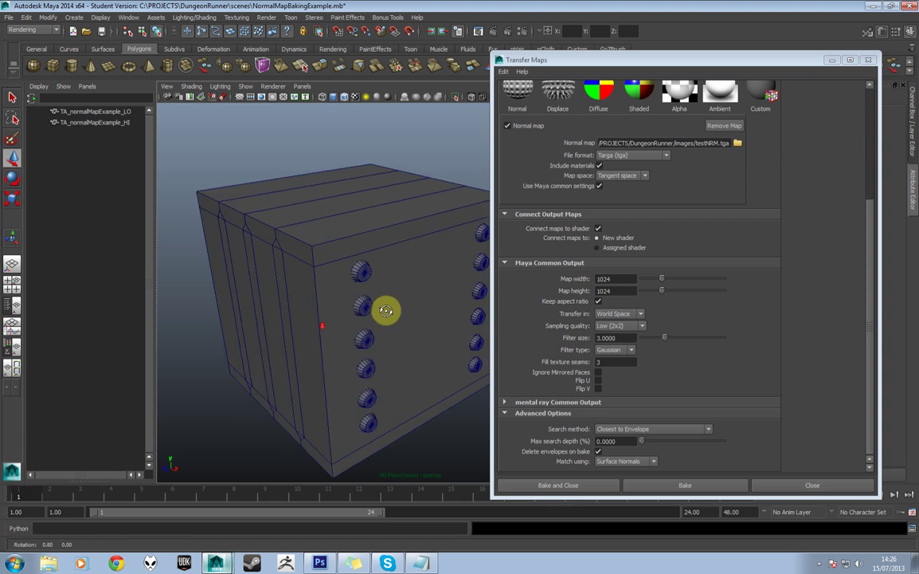
mouse_move(386, 310)
alt+right_down()
mouse_move(355, 298)
mouse_move(384, 334)
mouse_move(349, 314)
mouse_move(390, 314)
alt+right_up()
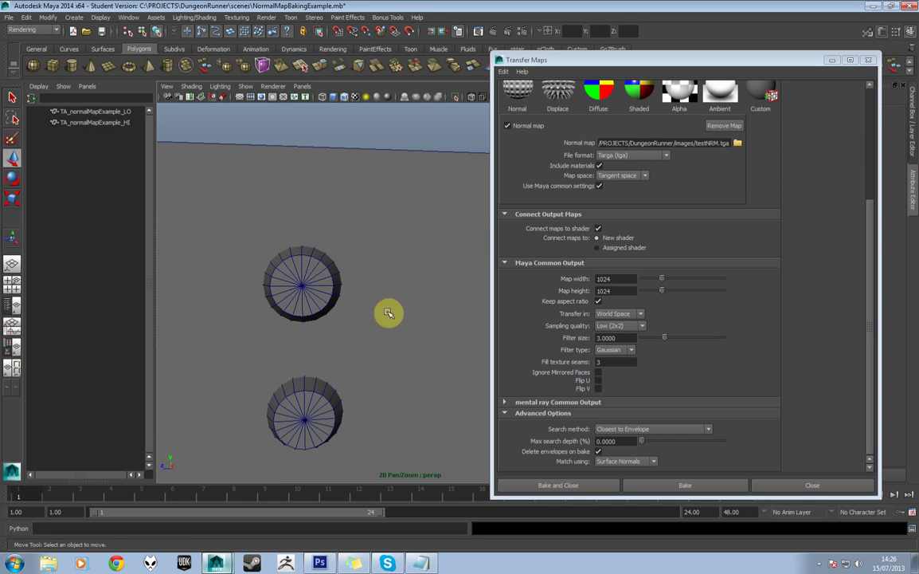
click(310, 273)
scroll(298, 271, down, 5)
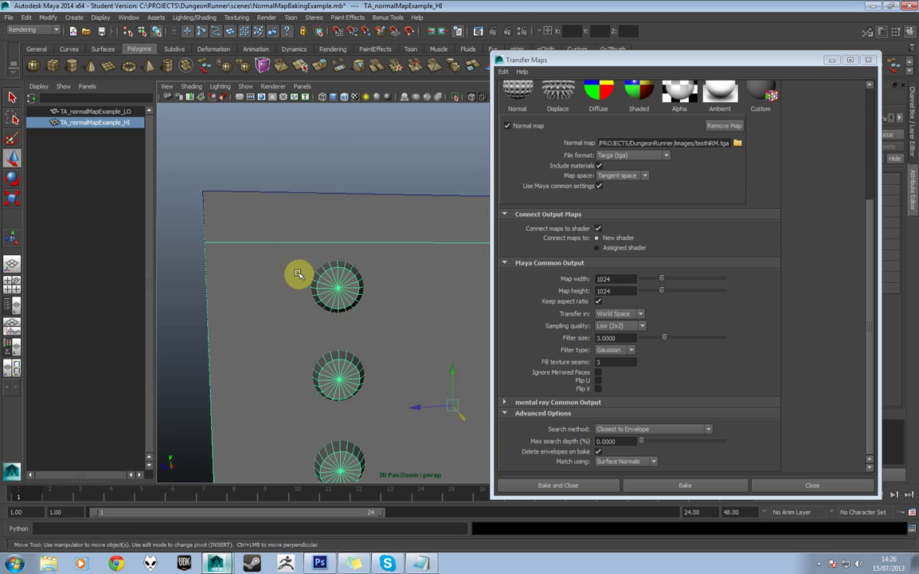
Create a polygon cylinder and rotate it -90 degrees about Z so its cap faces the same way as the rivet side
click(78, 72)
click(832, 59)
scroll(393, 265, down, 3)
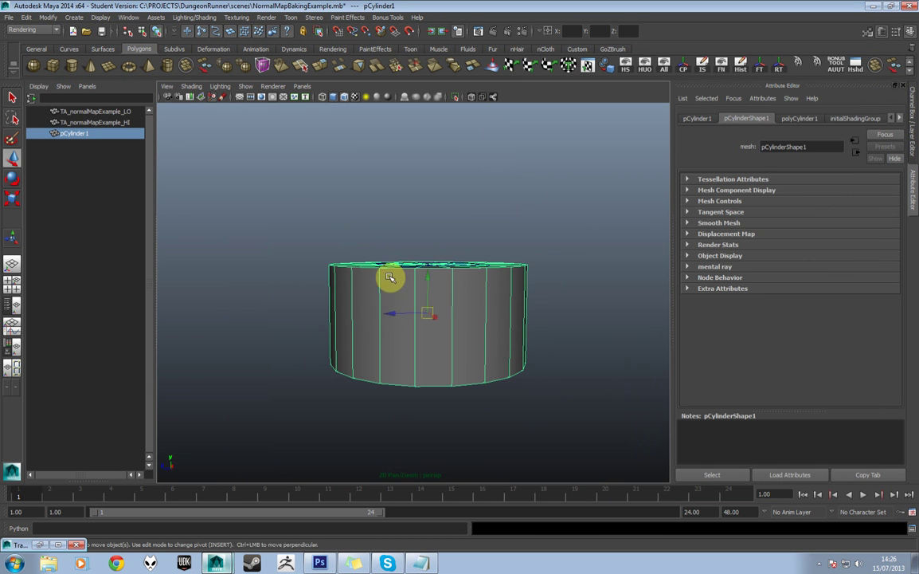
key(e)
drag(437, 289, 437, 355)
Scale the cylinder uniformly to about 0.127 and move it to about X 46.178, protruding slightly between the two rivet columns
key(r)
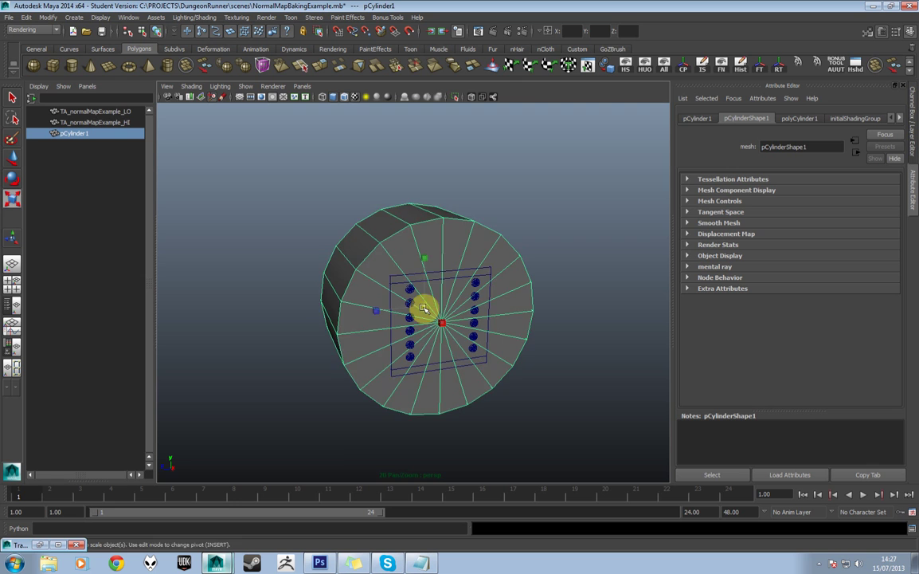
drag(424, 308, 351, 358)
drag(434, 317, 406, 353)
scroll(471, 324, up, 5)
alt+drag(499, 351, 548, 367)
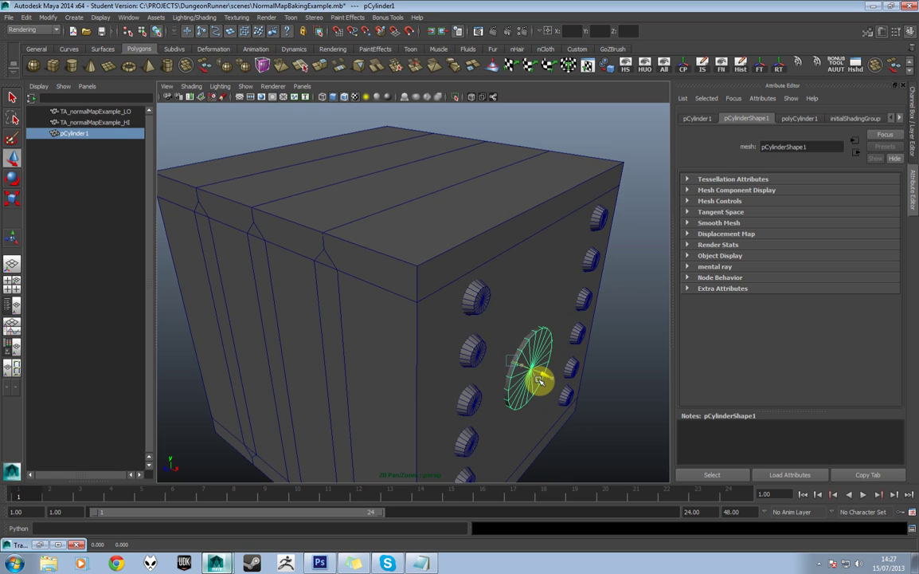
Combine the high-poly cube and the cylinder into a single mesh
click(377, 222)
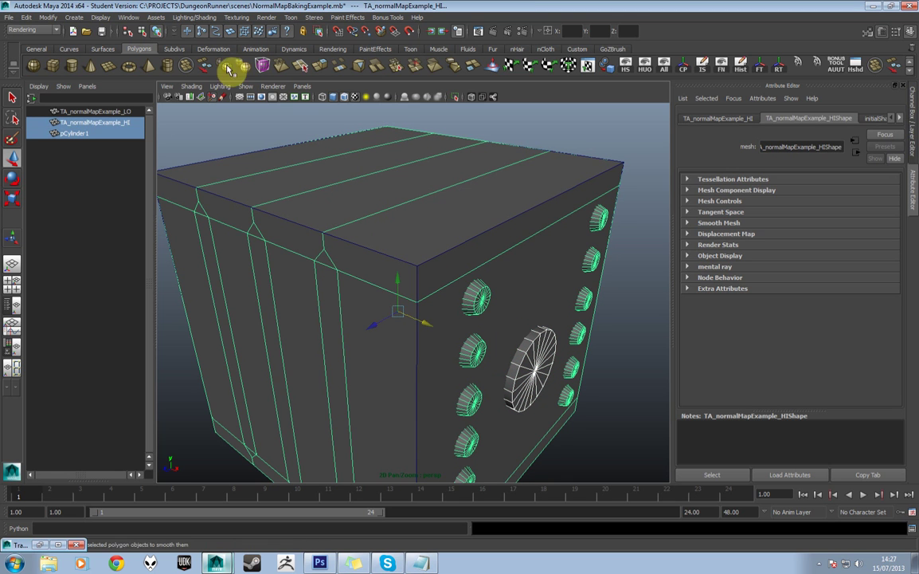
click(46, 31)
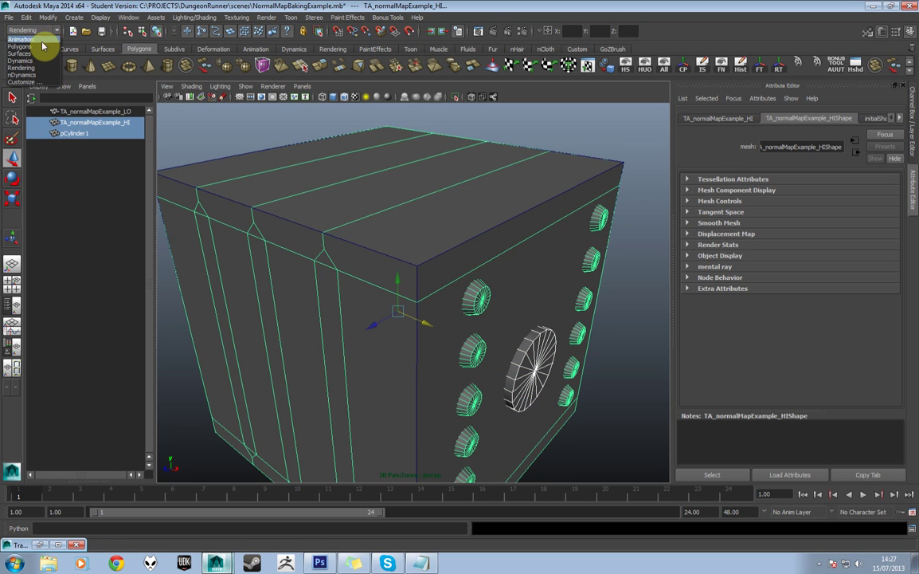
click(38, 46)
click(204, 17)
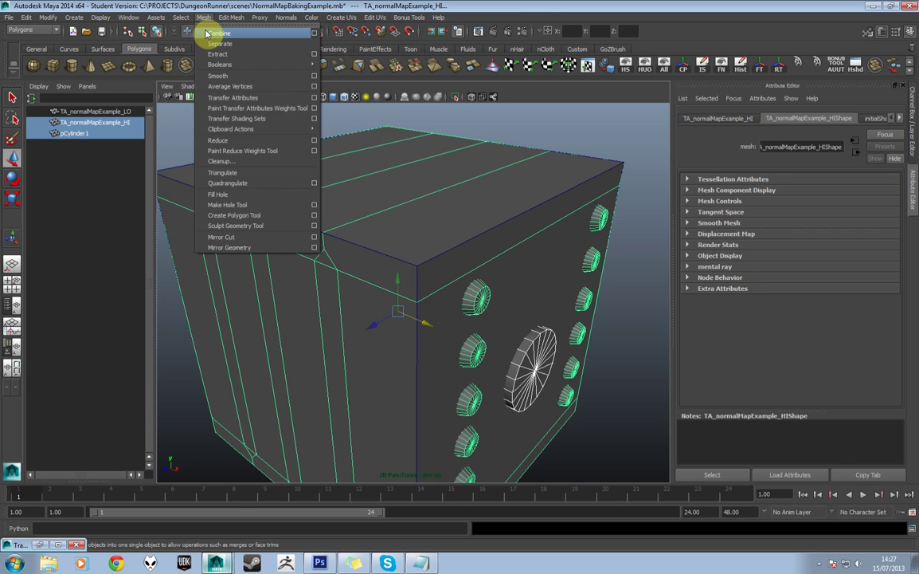
click(215, 33)
alt+drag(318, 181, 378, 220)
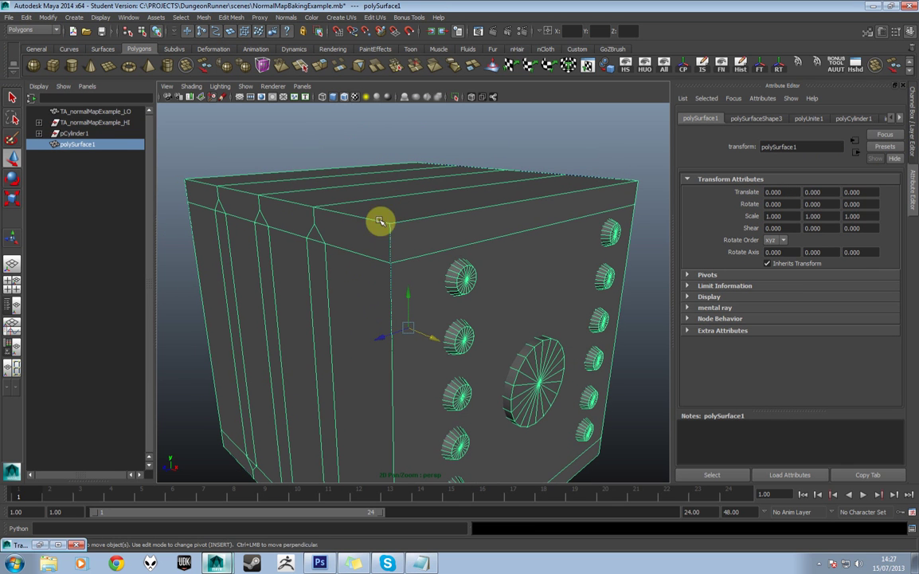
Check the leftover TA_normalMapExample_HI and pCylinder1 groups from the combine and optimize the scene size
click(98, 123)
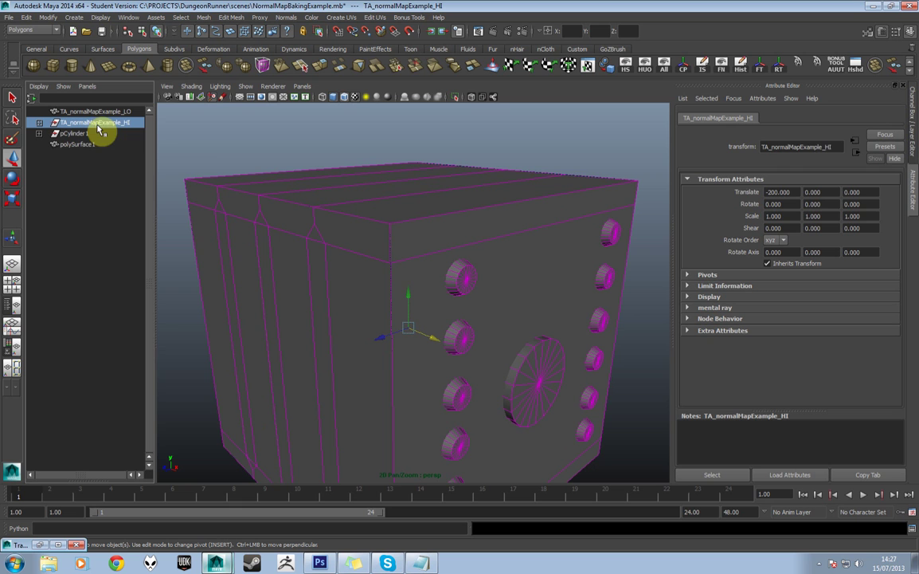
double_click(797, 147)
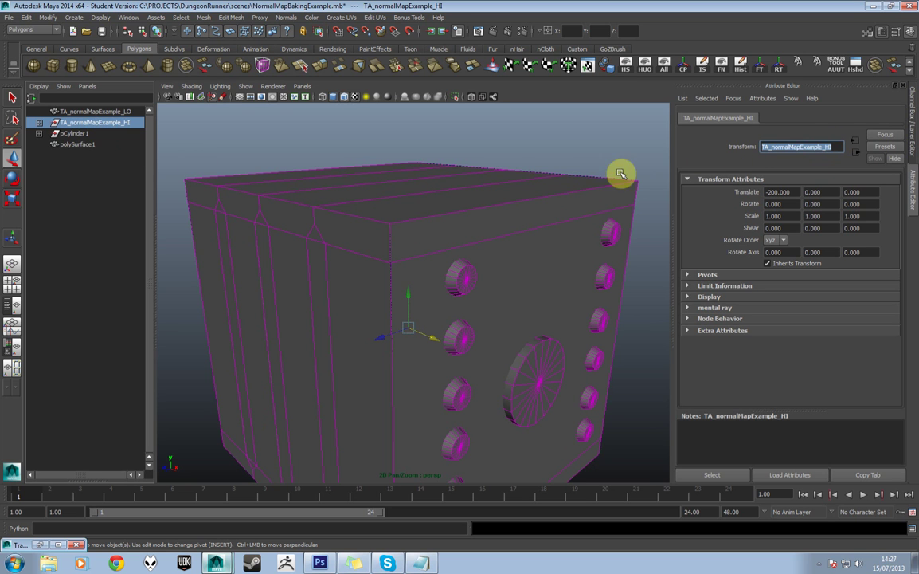
click(80, 134)
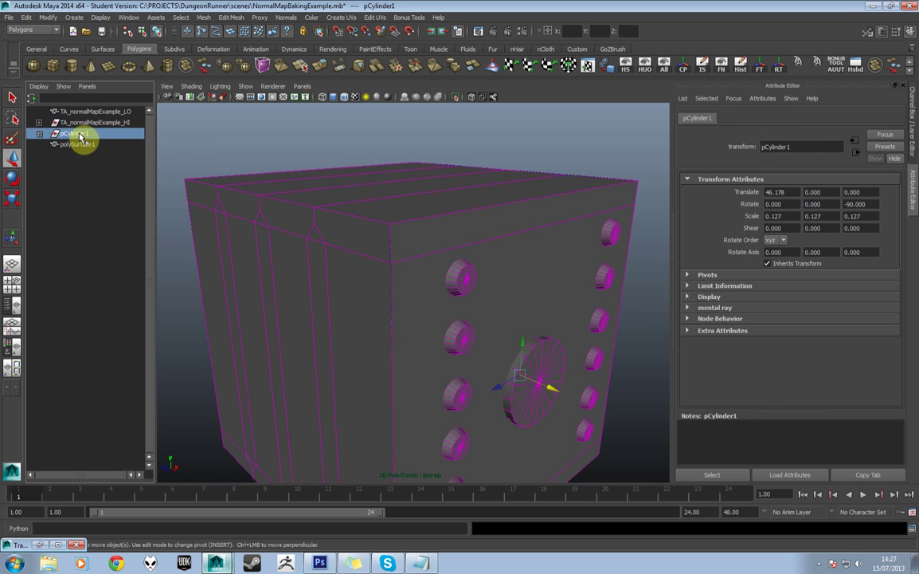
click(84, 125)
click(8, 17)
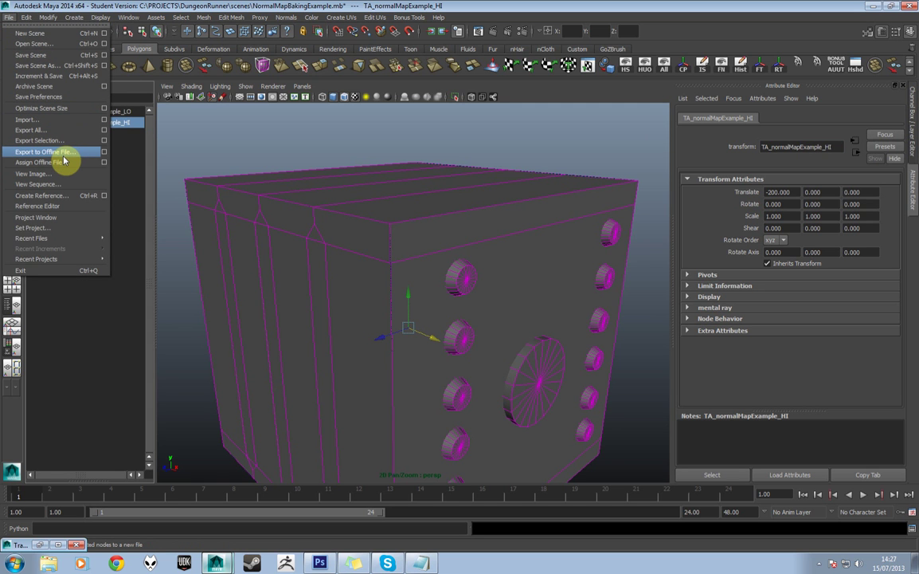
click(58, 108)
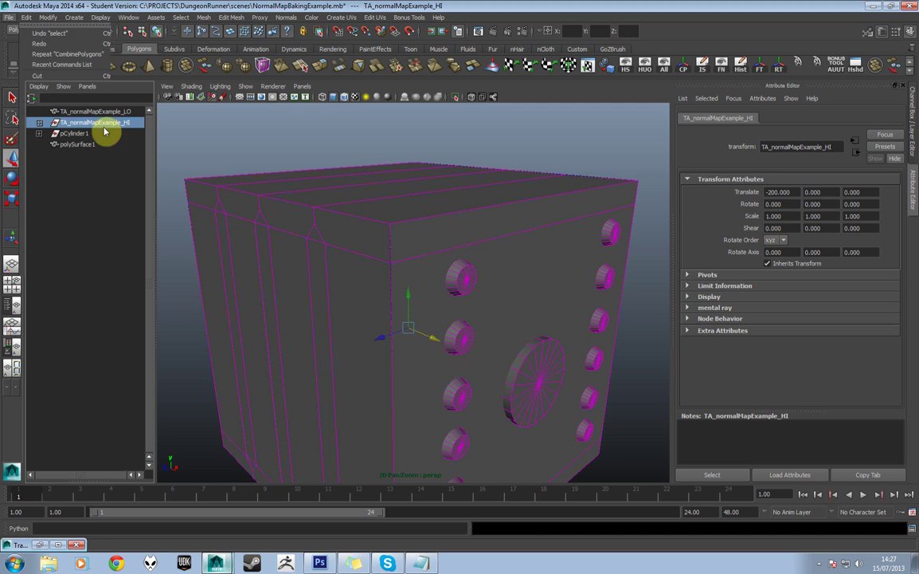
click(428, 285)
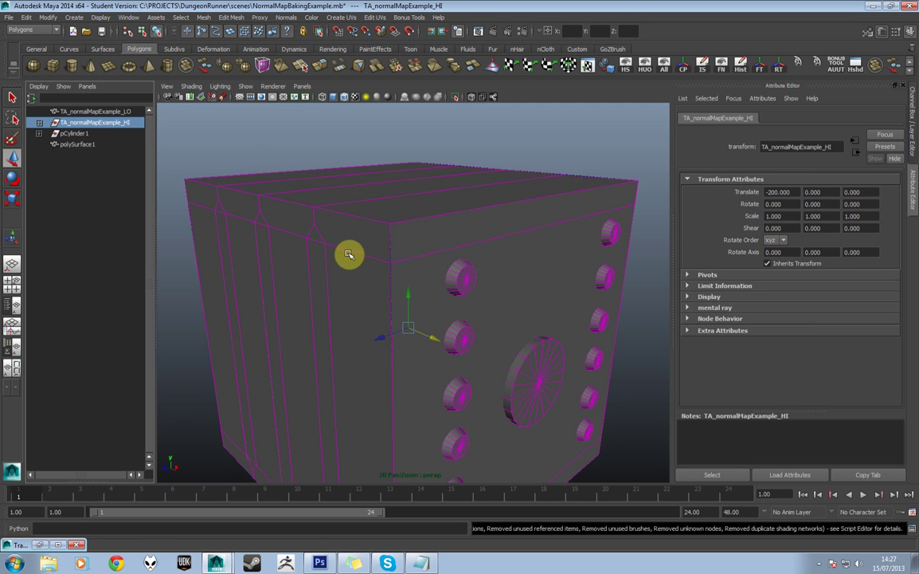
Try deleting the leftover pCylinder1 group, and undo the deletion
key(f)
click(72, 134)
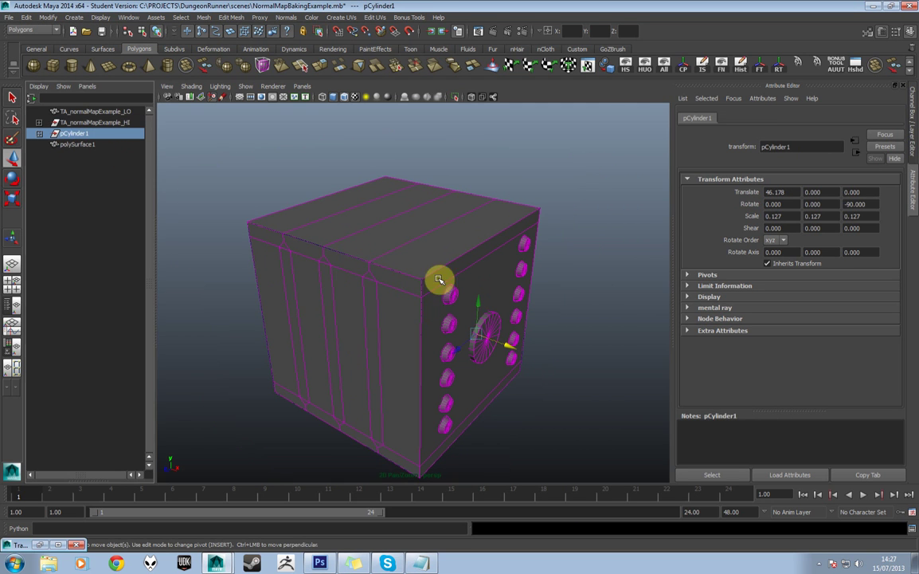
key(Delete)
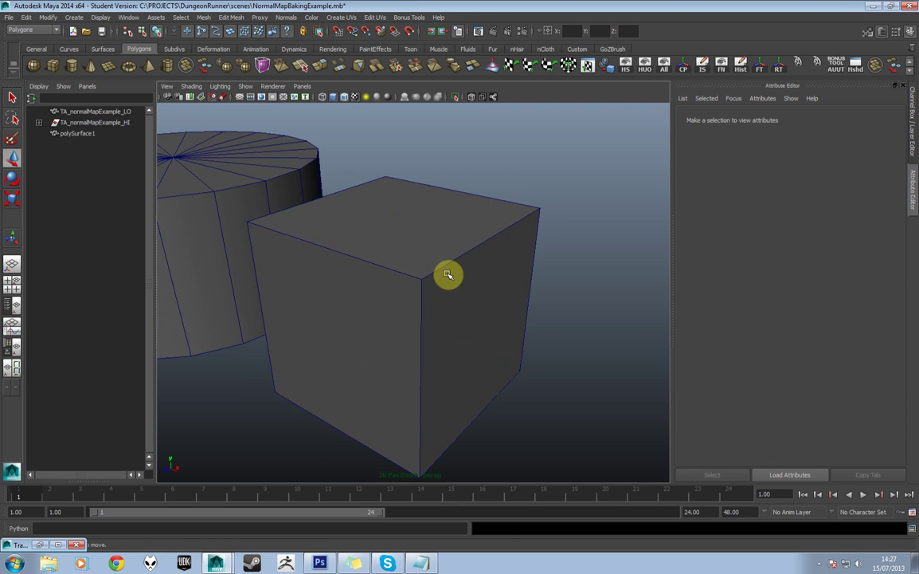
key(ctrl+z)
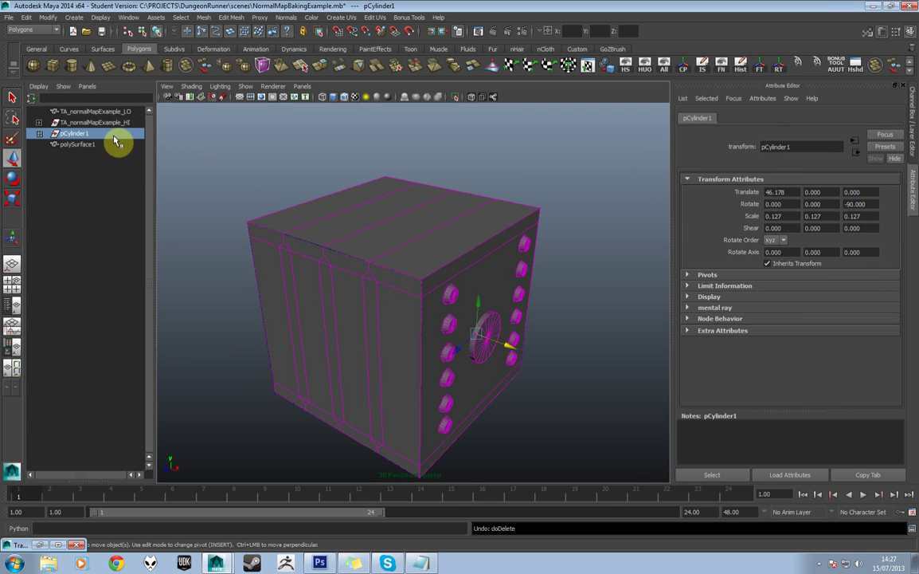
Delete the construction history to clear the leftover TA_normalMapExample_HI and pCylinder1 groups
click(93, 122)
click(25, 18)
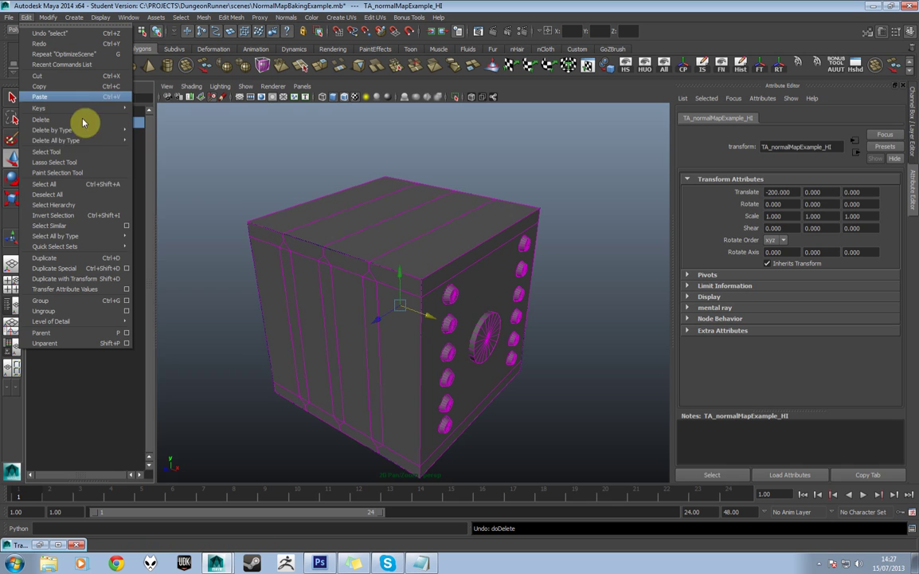
click(152, 148)
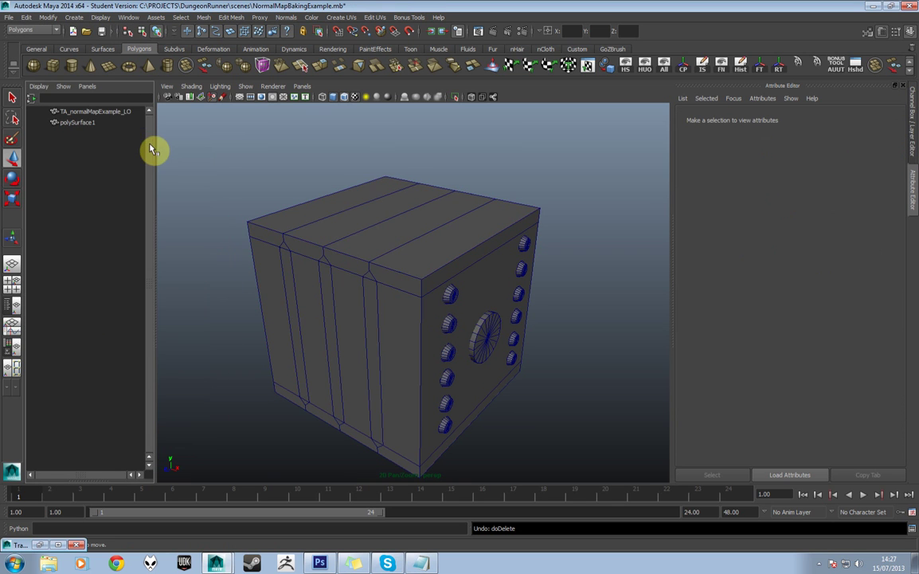
Rename the combined mesh's transform to TA_normalMapExample_HI
click(96, 122)
double_click(768, 148)
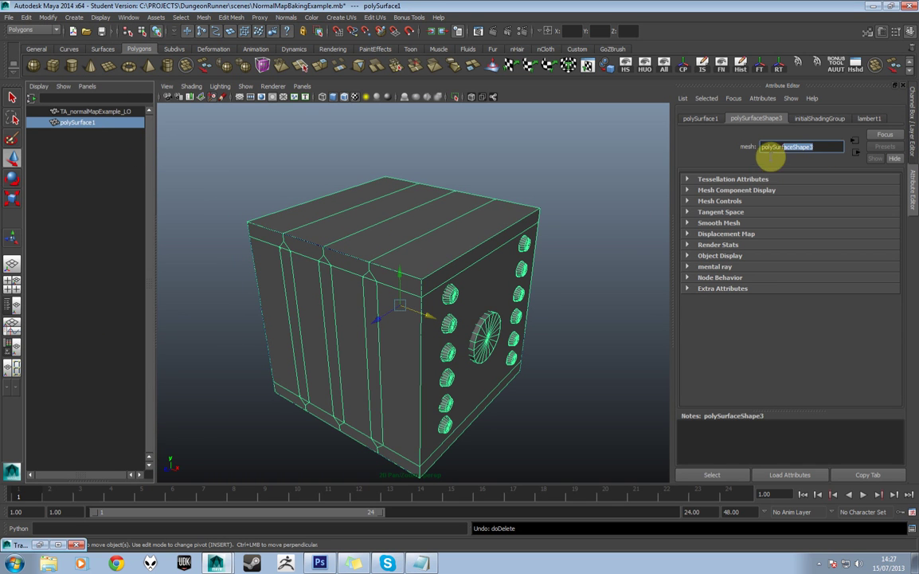
click(701, 118)
double_click(773, 146)
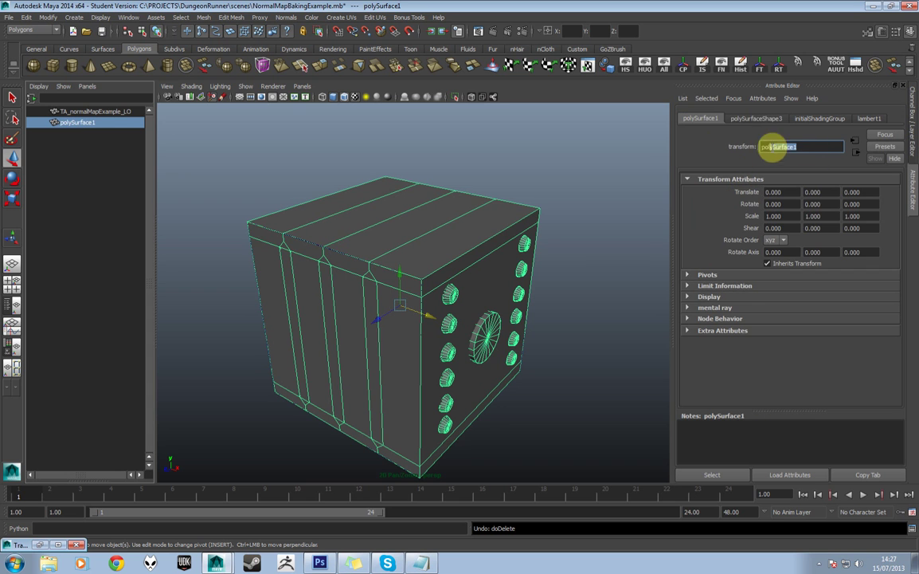
key(Return)
alt+drag(530, 226, 365, 206)
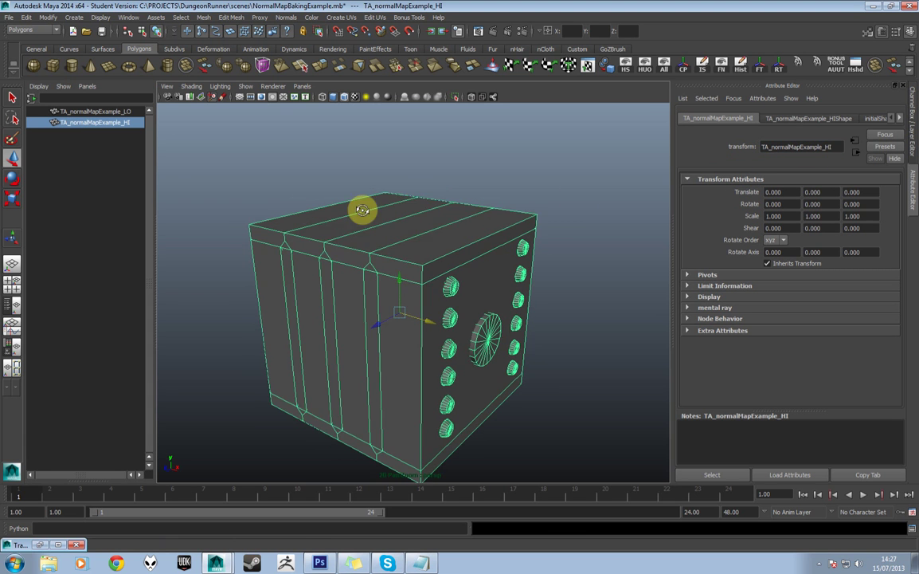
Reopen Transfer Maps for TA_normalMapExample_LO and bake the tangent-space normal map testNRM.tga again
click(103, 111)
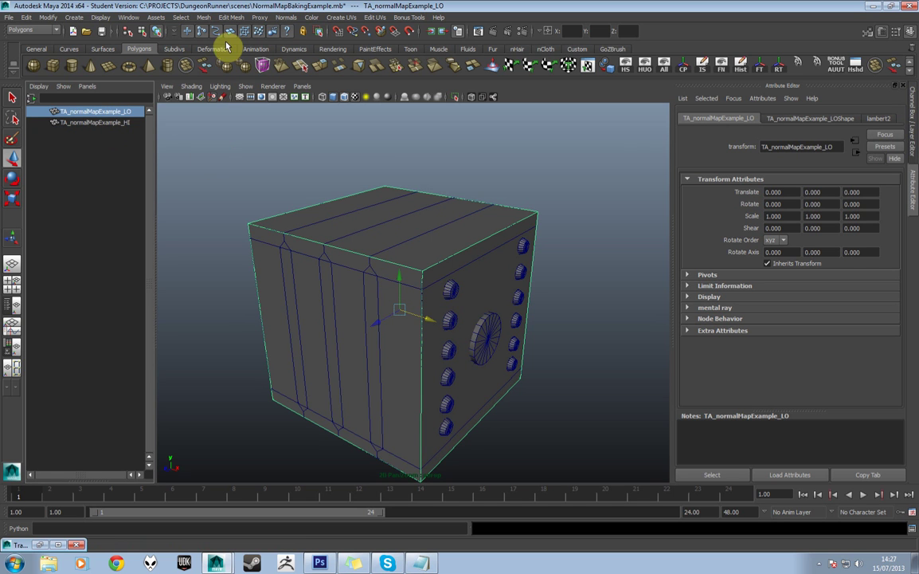
click(44, 29)
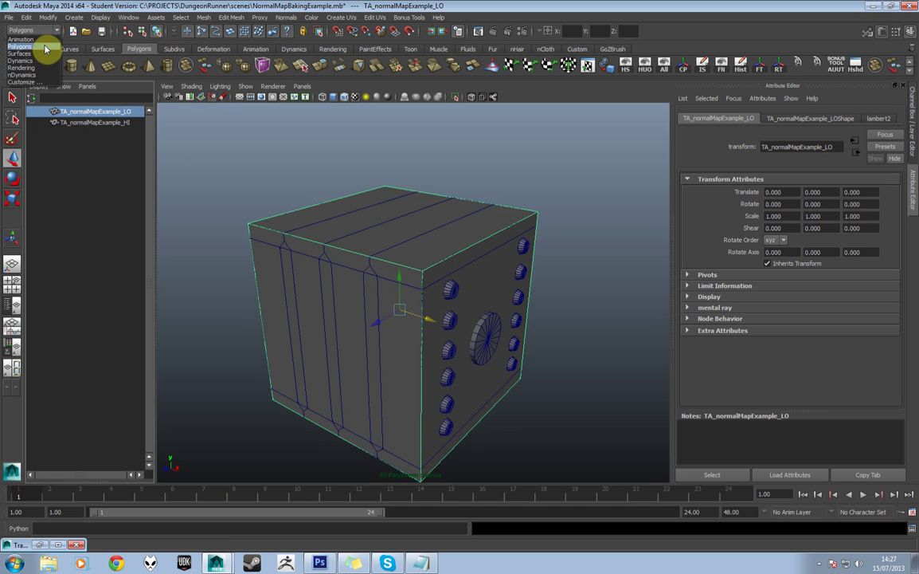
click(45, 68)
click(269, 18)
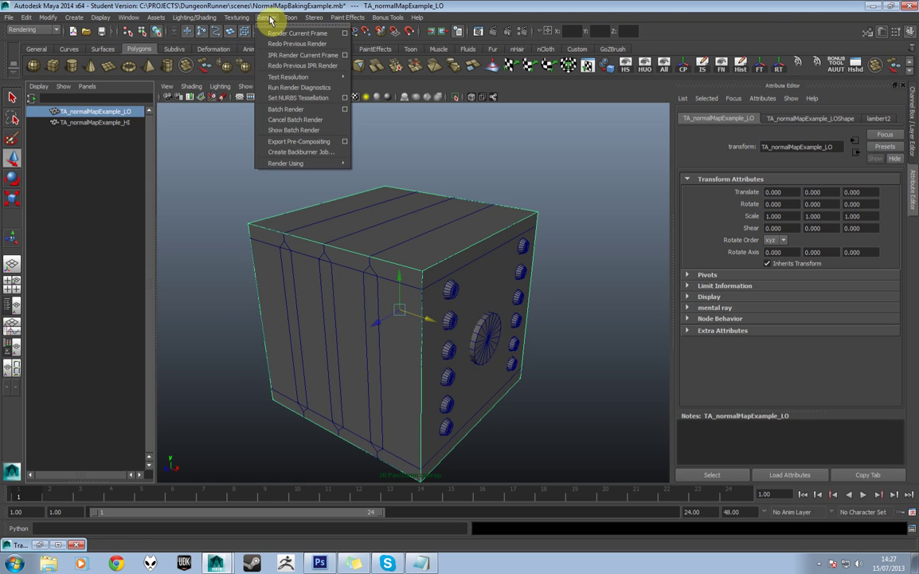
click(359, 175)
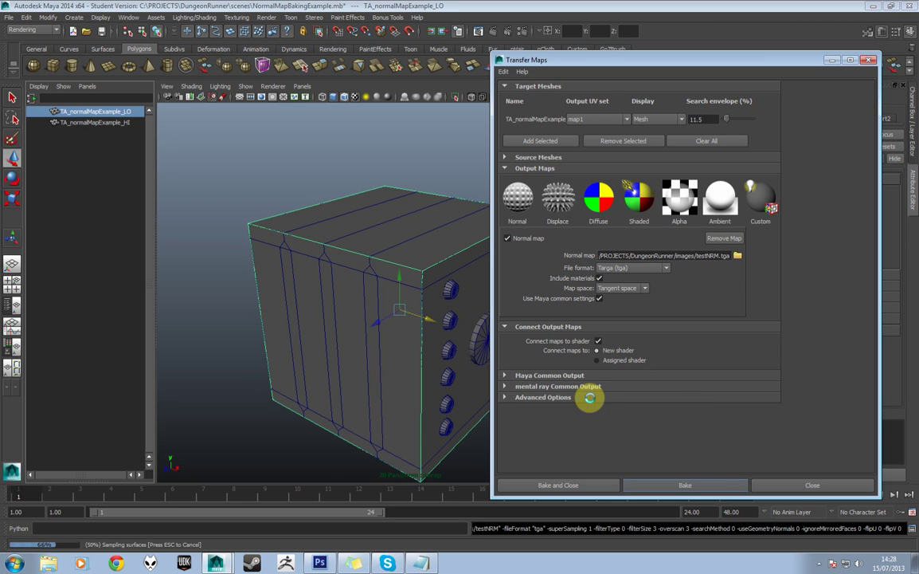
Switch to Photoshop, reopen the rebaked testNRM.tga and check how the cylinder appears between the rivet columns
click(317, 567)
click(31, 7)
mouse_move(80, 82)
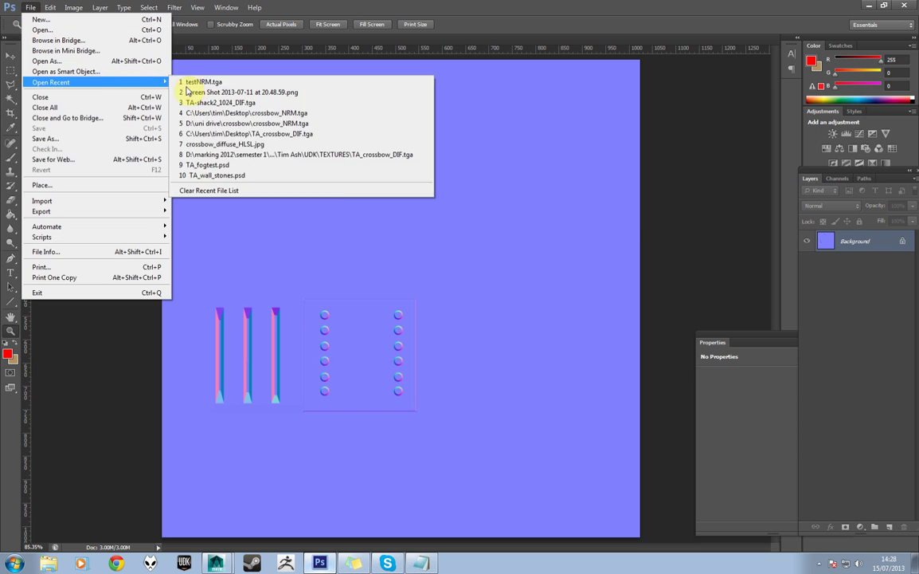
click(199, 82)
click(486, 214)
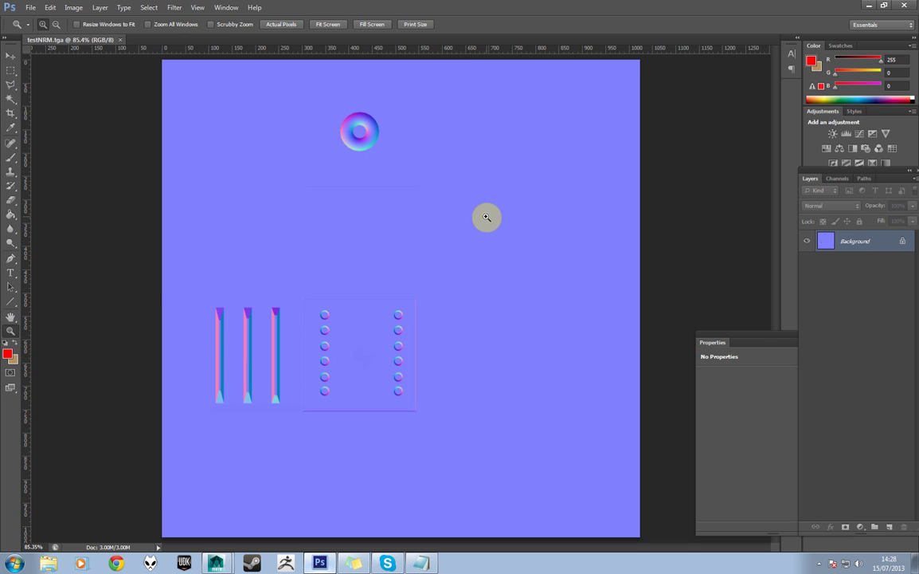
click(32, 8)
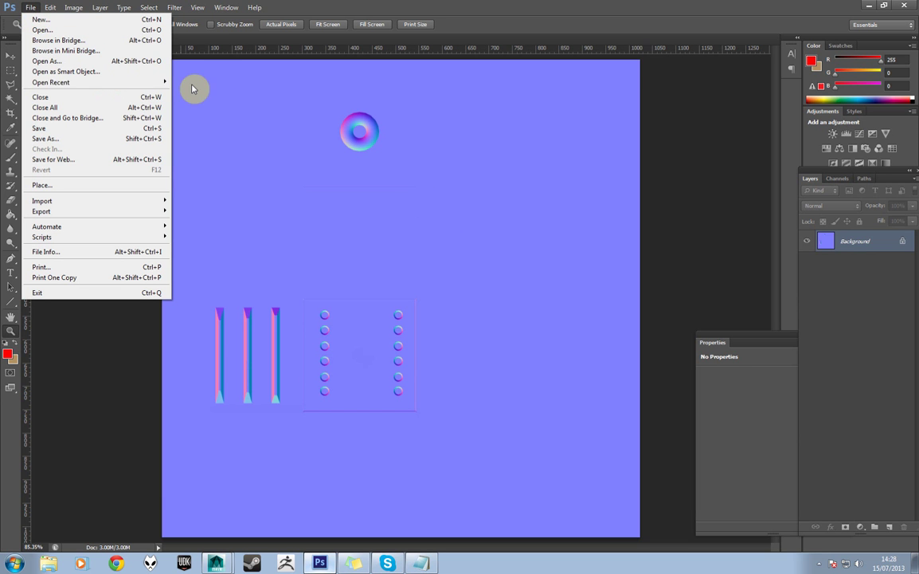
mouse_move(171, 85)
click(199, 83)
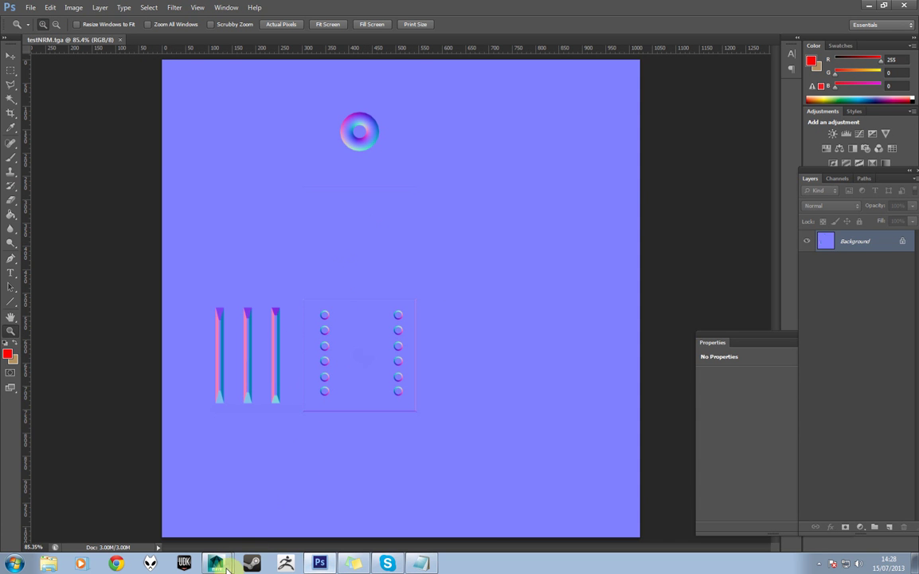
Switch to Maya and examine the straight-sided cylinder between the rivet columns in plain shaded display
mouse_move(220, 564)
click(206, 536)
scroll(402, 342, up, 4)
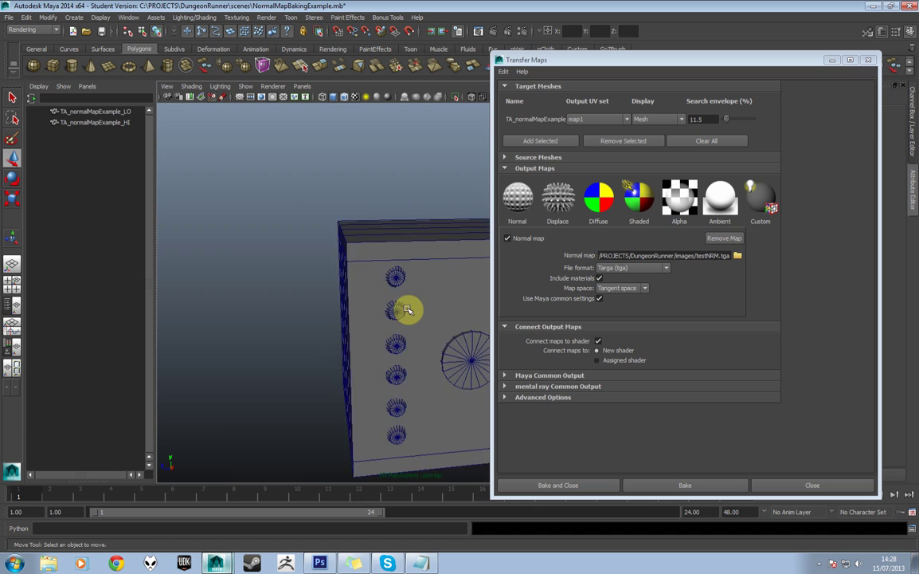
scroll(407, 311, up, 3)
drag(396, 330, 400, 314)
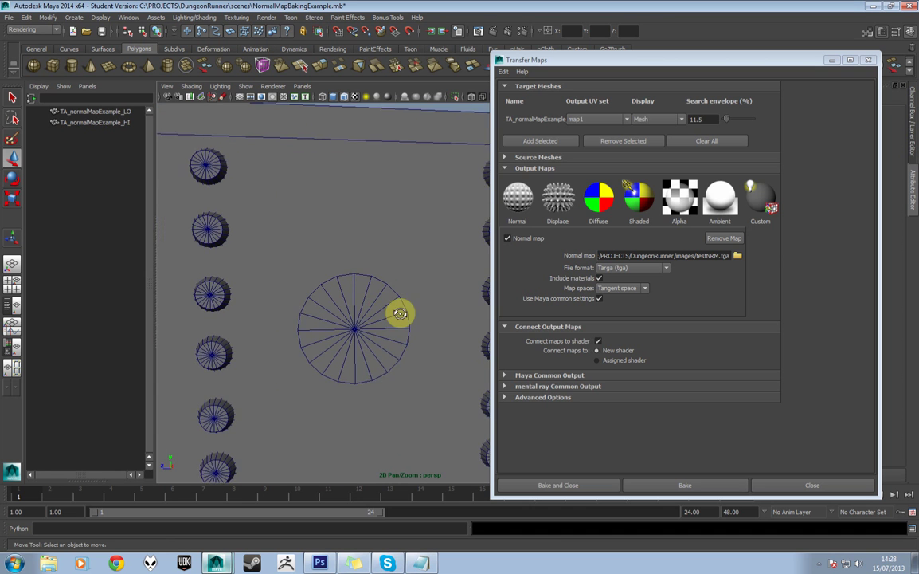
scroll(396, 311, down, 1)
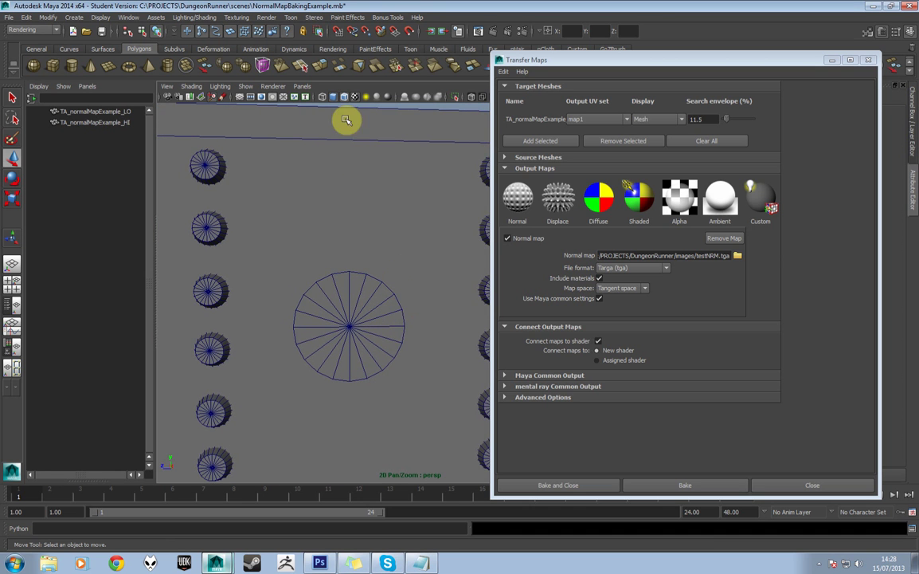
key(5)
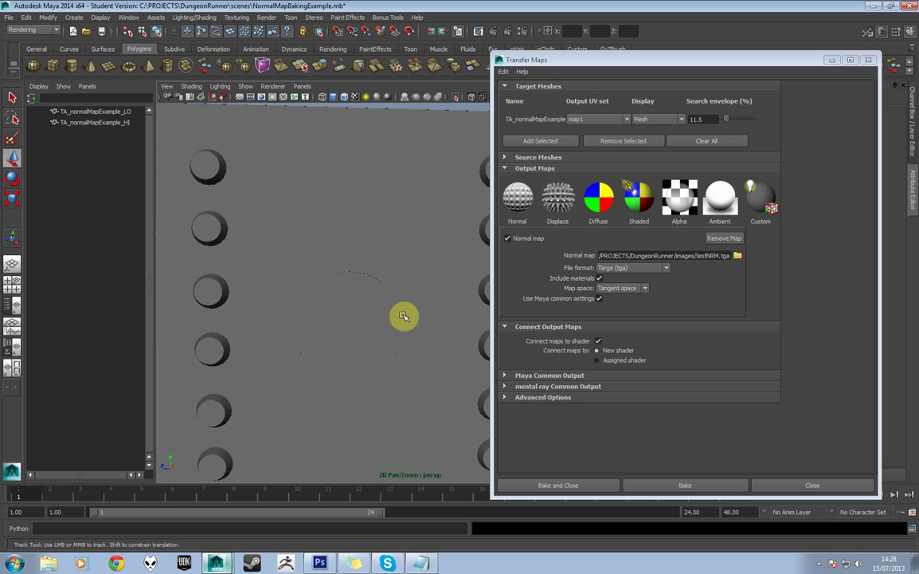
alt+middle_drag(404, 316, 409, 308)
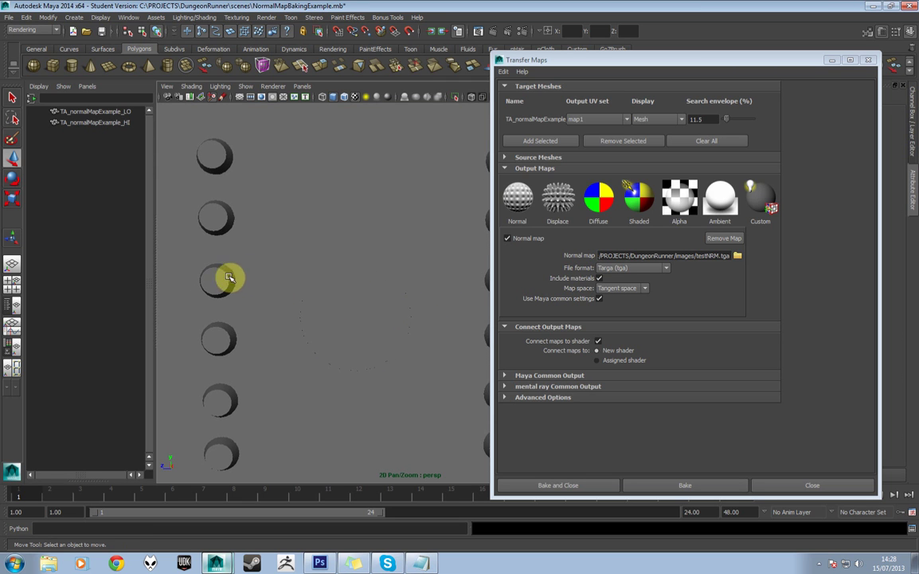
alt+drag(214, 261, 329, 201)
Isolate the high-poly mesh TA_normalMapExample_HI in the viewport and inspect its grooved and riveted sides
click(331, 231)
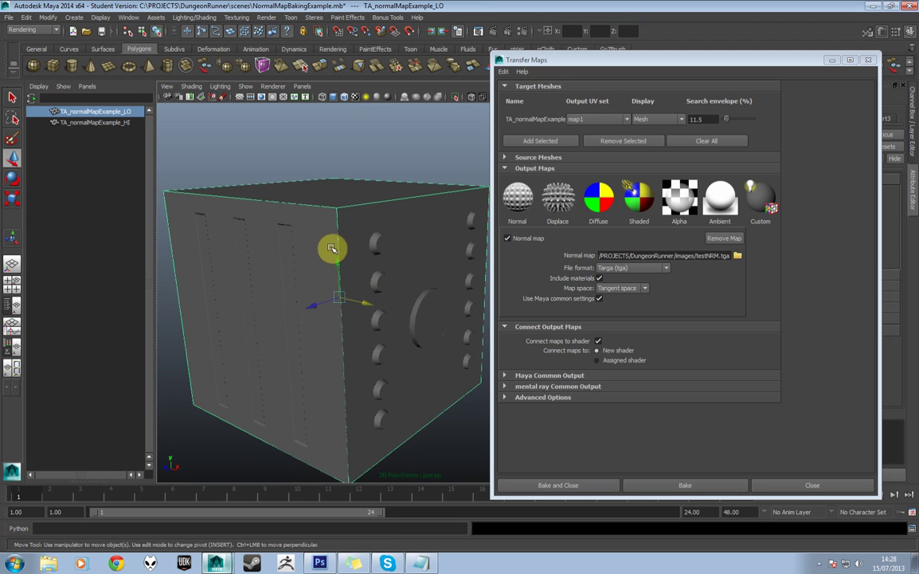
click(428, 314)
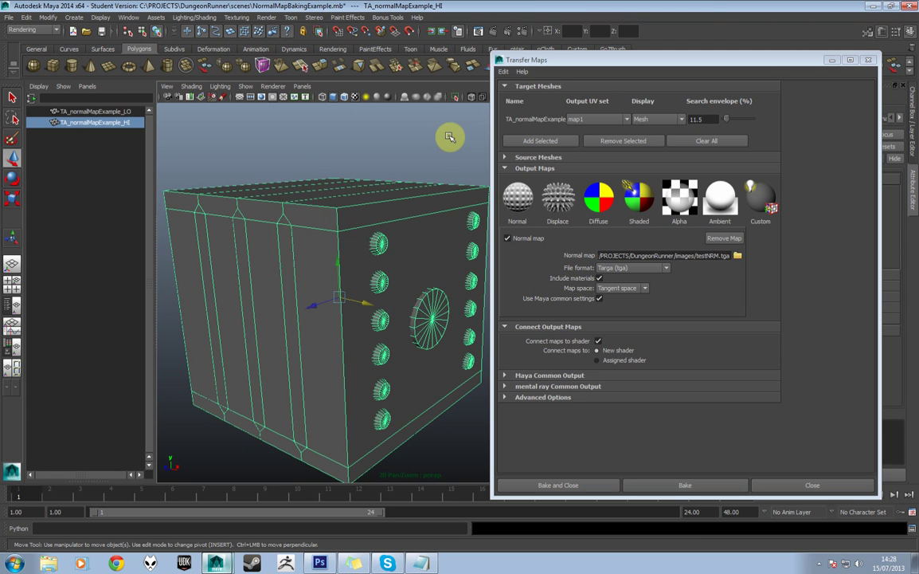
click(457, 97)
alt+drag(359, 240, 404, 235)
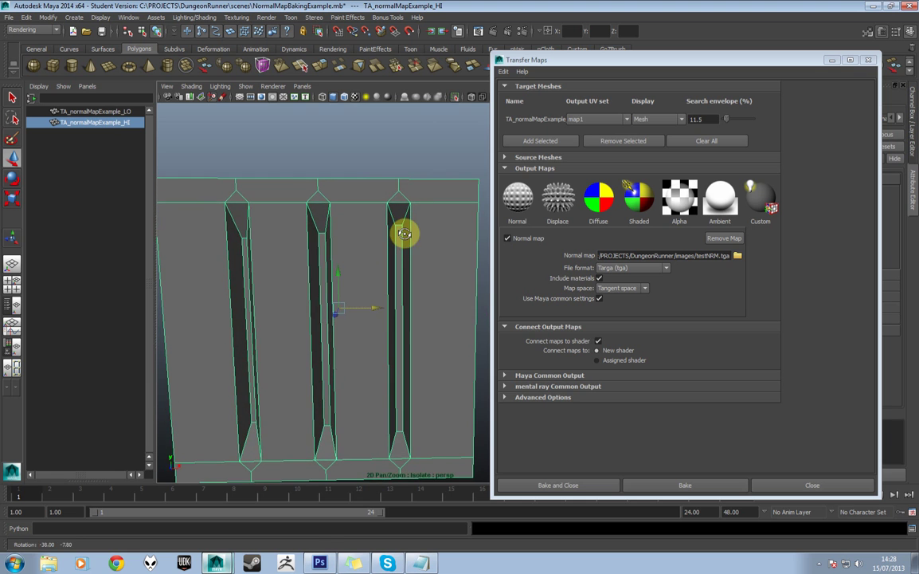
alt+drag(460, 237, 353, 232)
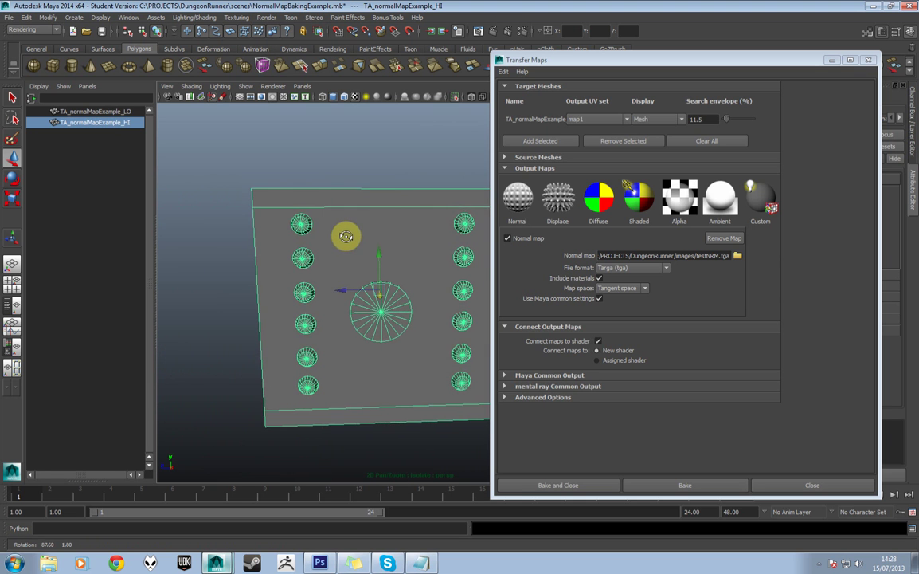
Delete the faces of the cylinder between the rivet columns on the high-poly cube and return to object mode
click(354, 151)
click(371, 321)
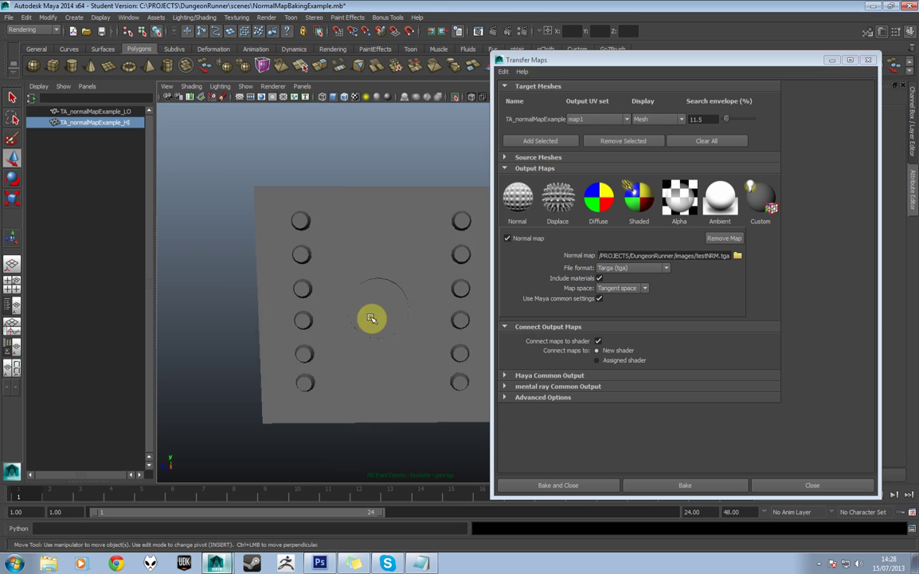
alt+drag(371, 321, 412, 347)
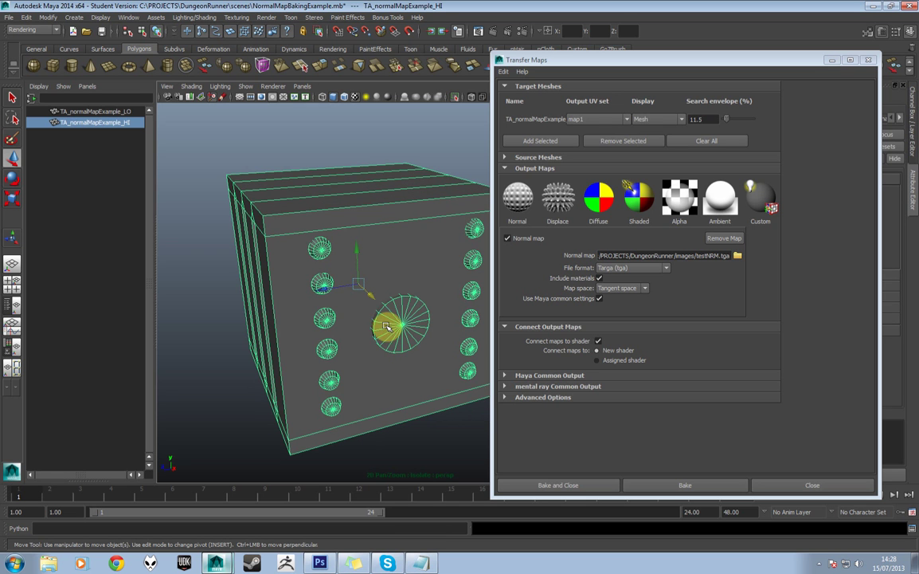
right_drag(383, 326, 381, 341)
click(399, 324)
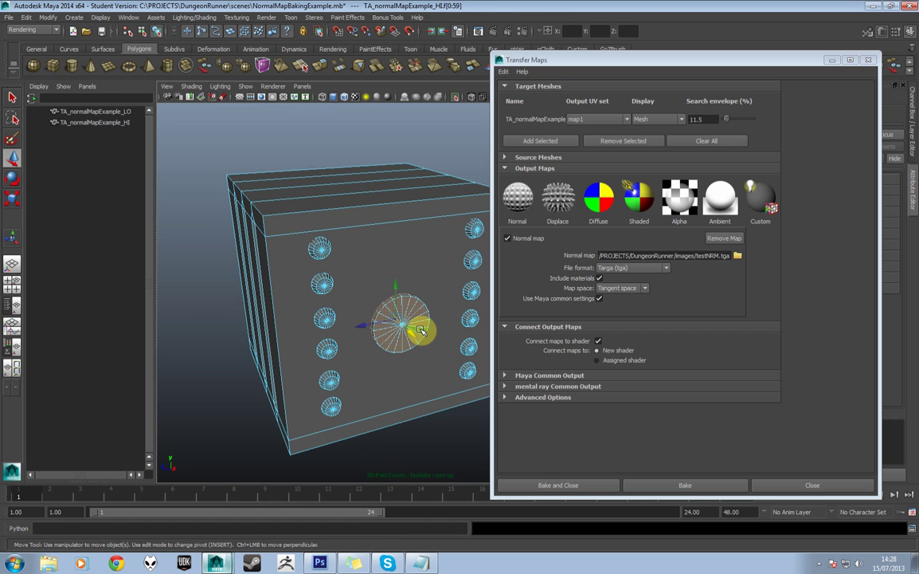
click(421, 329)
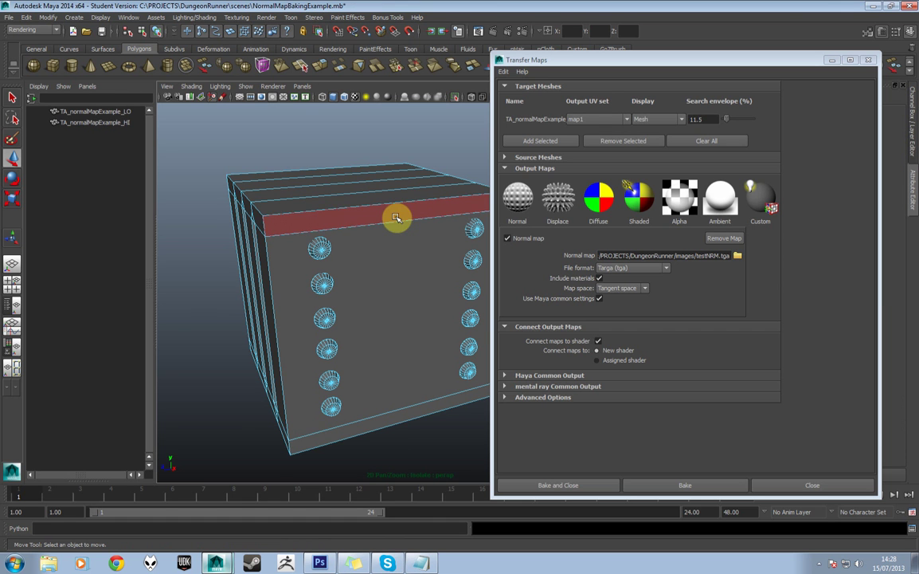
right_drag(396, 218, 417, 208)
Translate the high-poly cube about 141.8 along X and show the low-poly cube beside it
alt+drag(417, 208, 412, 293)
alt+right_drag(412, 293, 351, 293)
alt+drag(351, 293, 459, 189)
drag(518, 60, 613, 359)
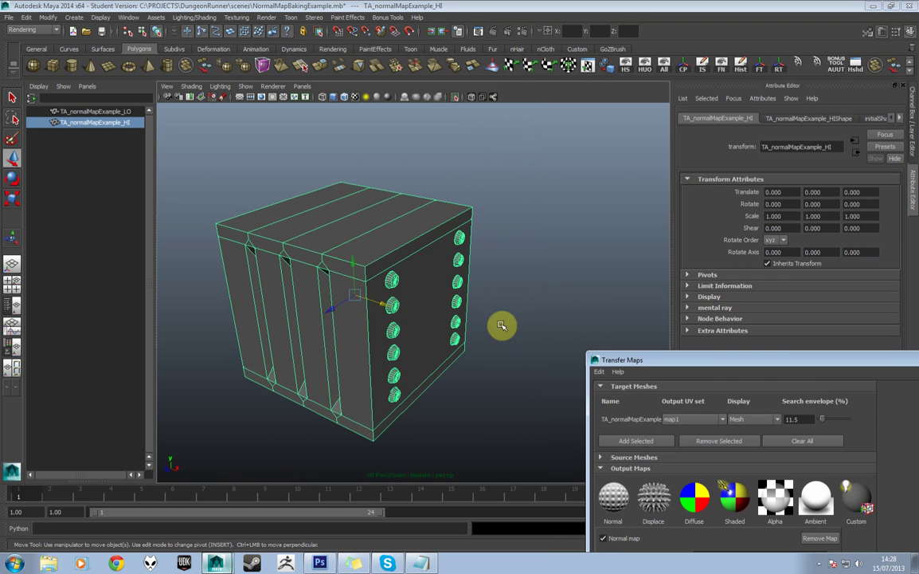
alt+right_drag(396, 299, 388, 316)
drag(388, 317, 560, 314)
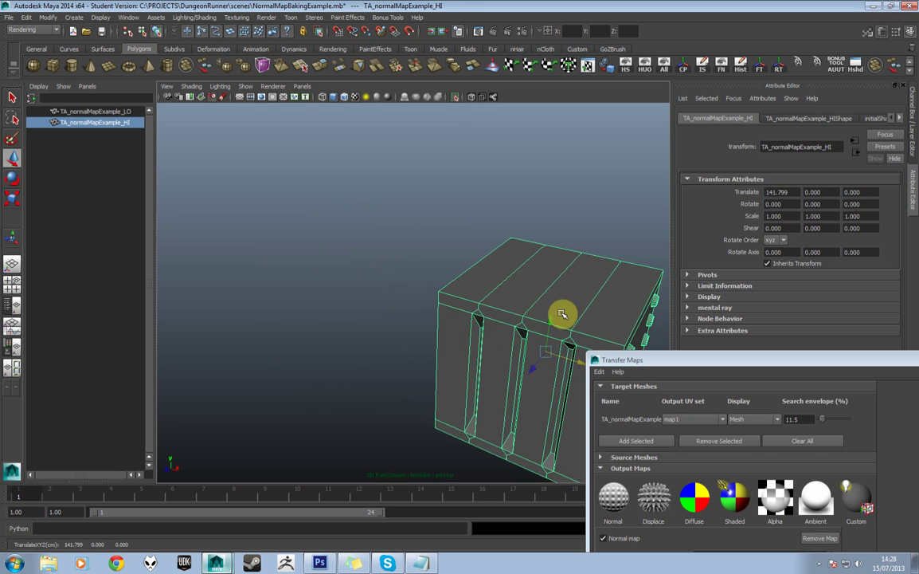
click(378, 262)
alt+drag(379, 262, 523, 248)
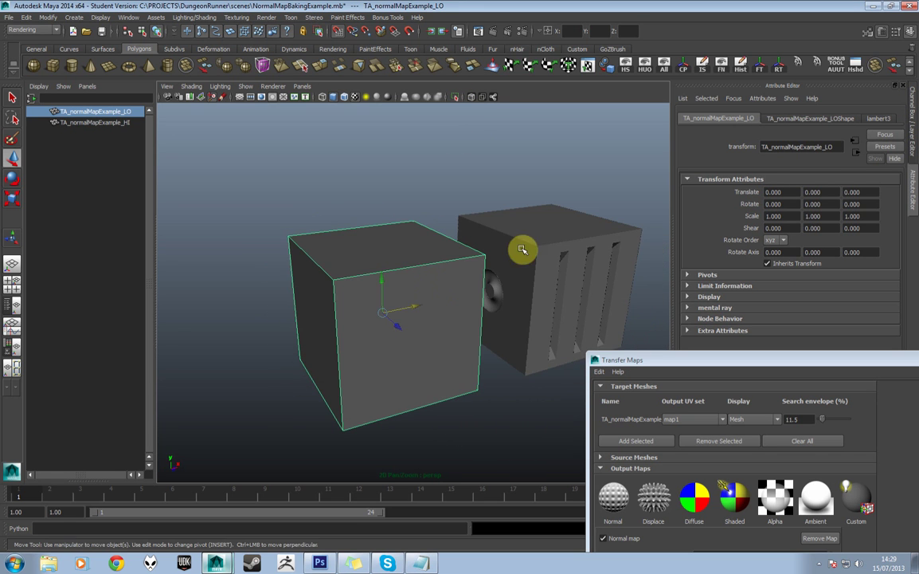
Show the low-poly cube's lambert3 material attributes and set the viewport renderer to Viewport 2.0
click(878, 118)
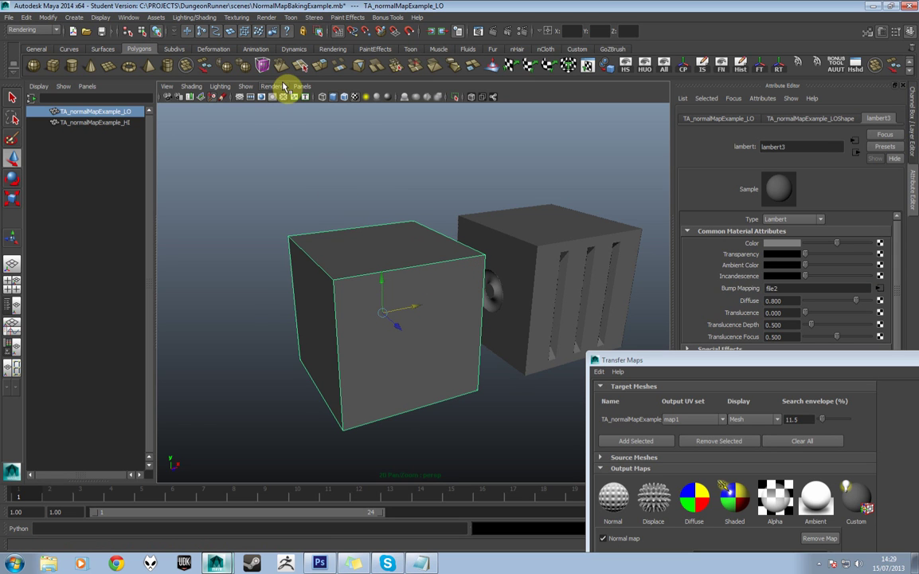
click(279, 86)
click(286, 123)
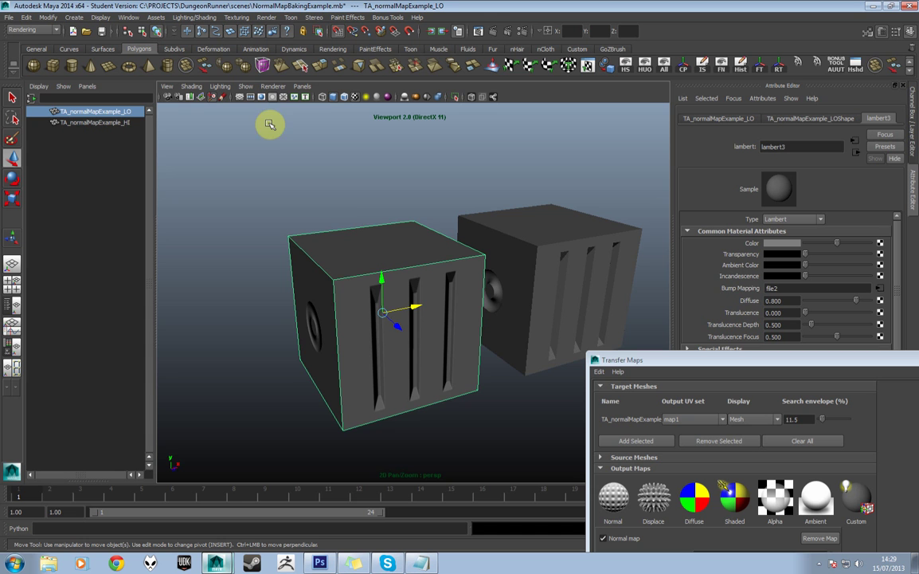
Compare the normal-mapped low-poly cube with the high-poly cube from several angles
alt+drag(408, 243, 383, 207)
click(466, 200)
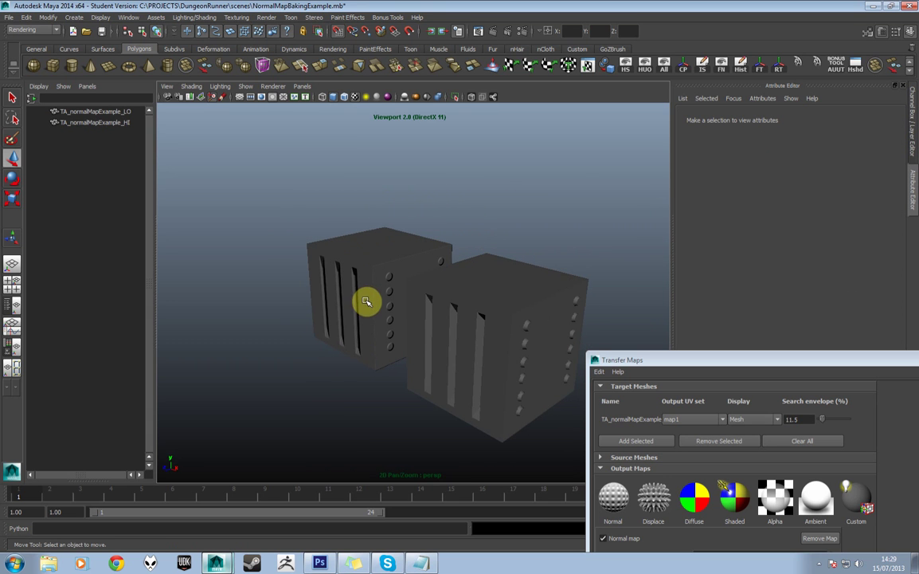
click(456, 353)
alt+drag(456, 353, 400, 215)
click(474, 234)
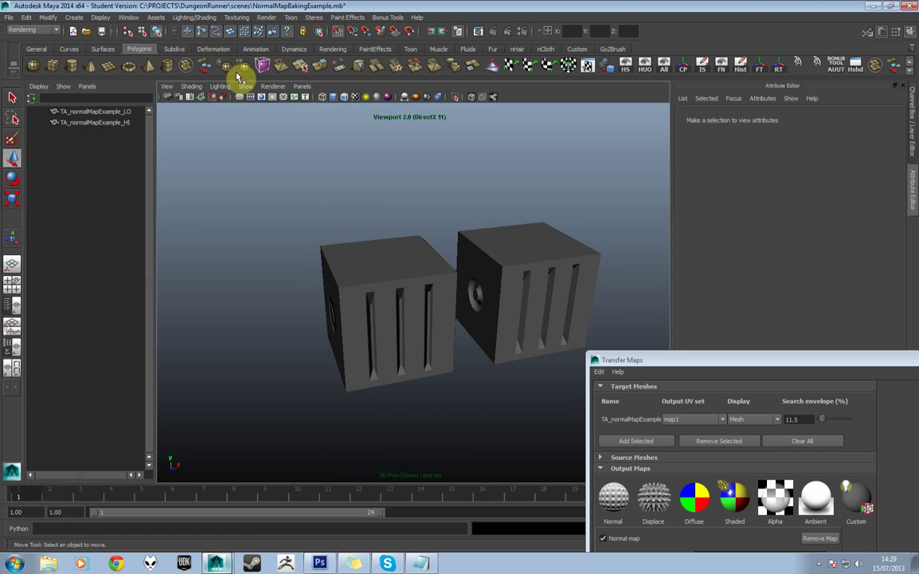
Create a spot light and place it in front of the two cubes, facing their grooved sides
click(333, 49)
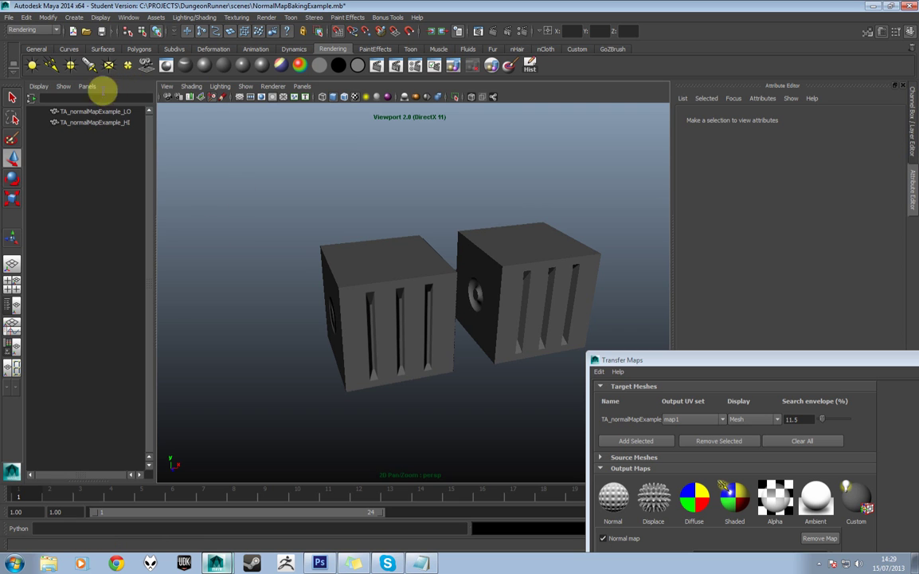
click(91, 67)
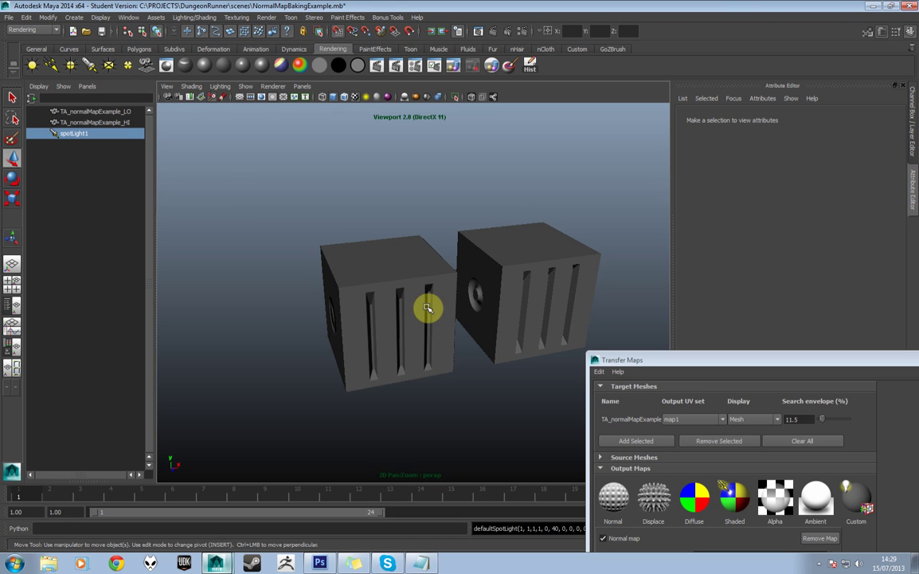
scroll(421, 307, down, 3)
drag(396, 263, 392, 166)
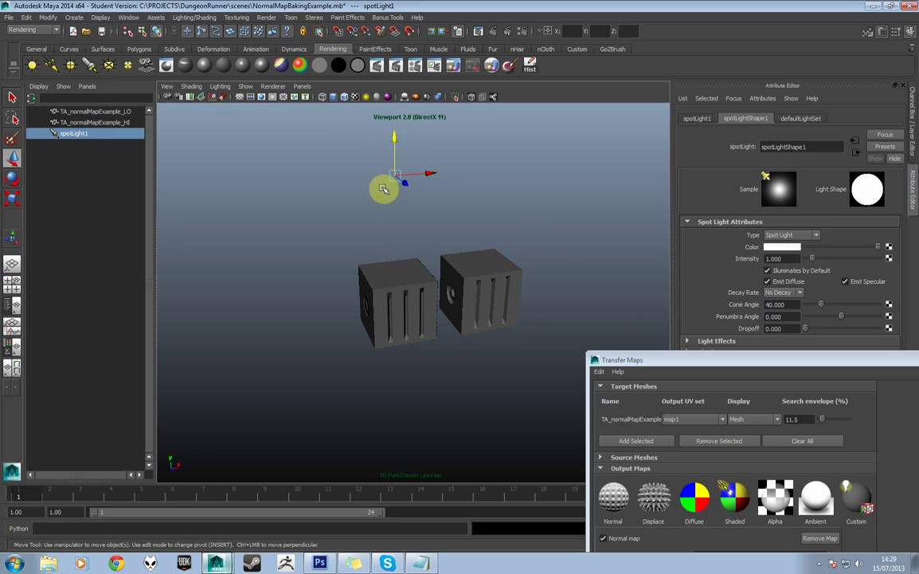
key(r)
drag(391, 178, 450, 155)
key(e)
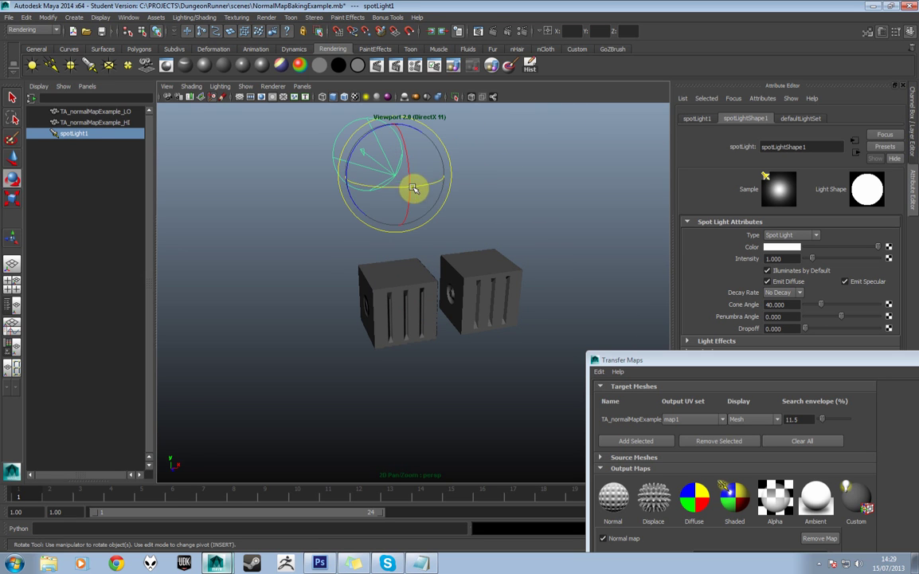
key(w)
drag(406, 184, 604, 334)
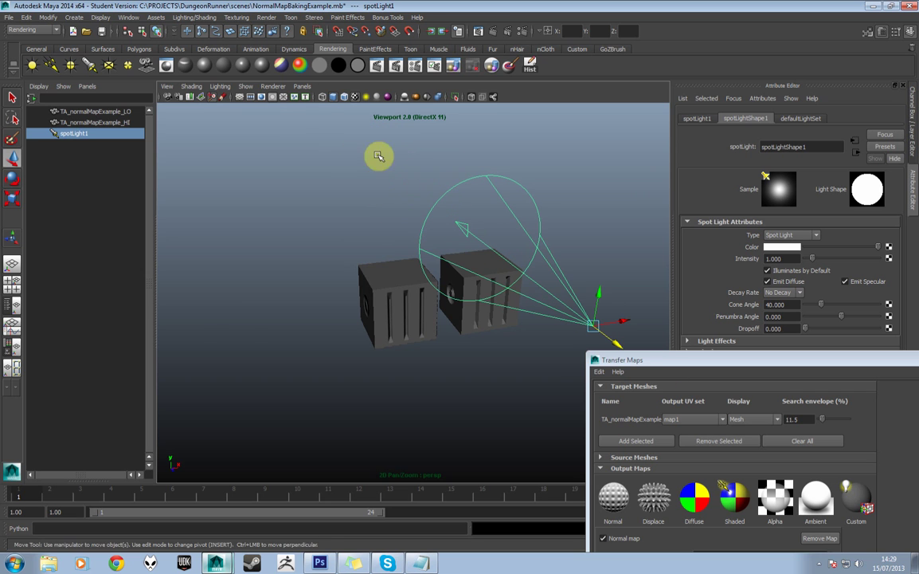
Light the viewport with all lights and shift the spot light to check shading on the baked grooves
click(221, 86)
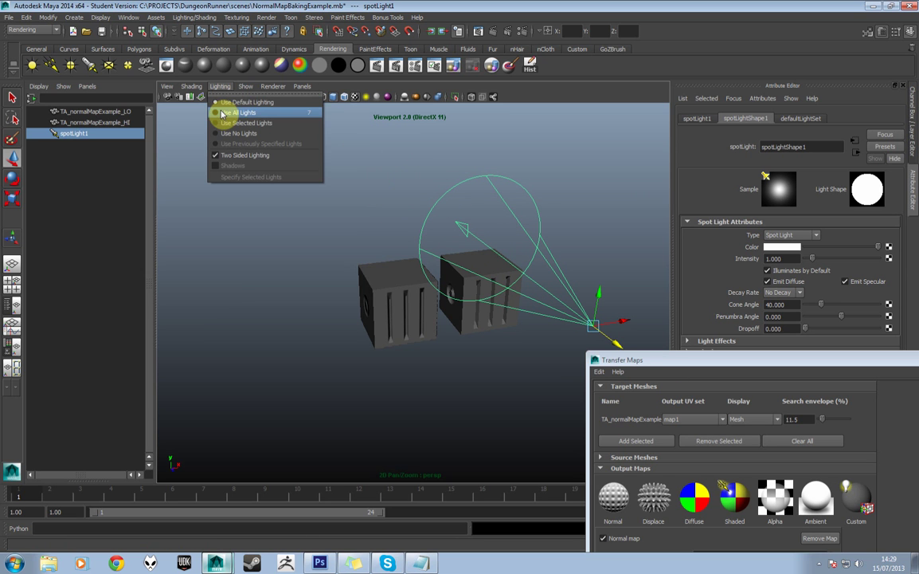
click(227, 112)
alt+drag(437, 283, 511, 243)
drag(572, 211, 448, 349)
alt+right_drag(448, 349, 509, 339)
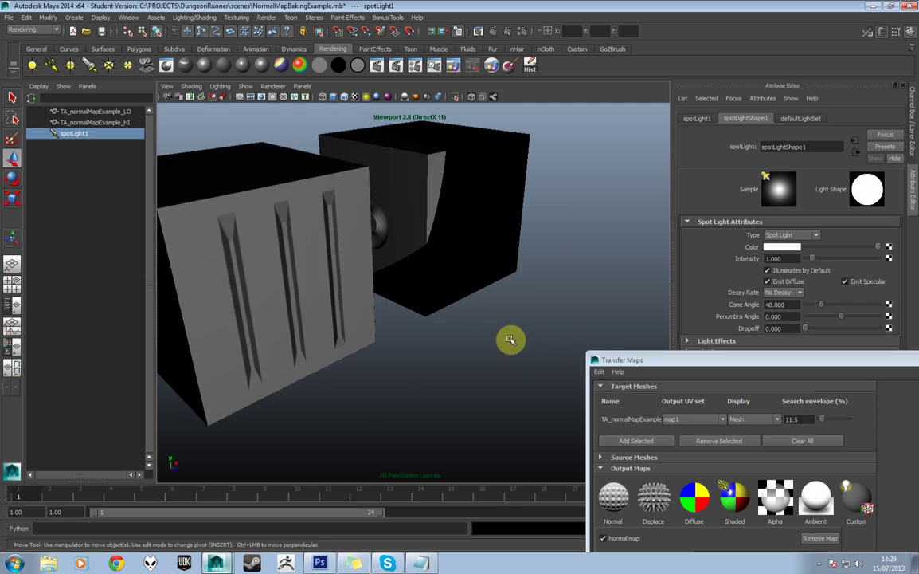
alt+drag(509, 338, 509, 333)
Reposition the spot light around the cubes to compare how the baked and real grooves react to light
alt+right_drag(509, 333, 419, 302)
scroll(419, 301, down, 5)
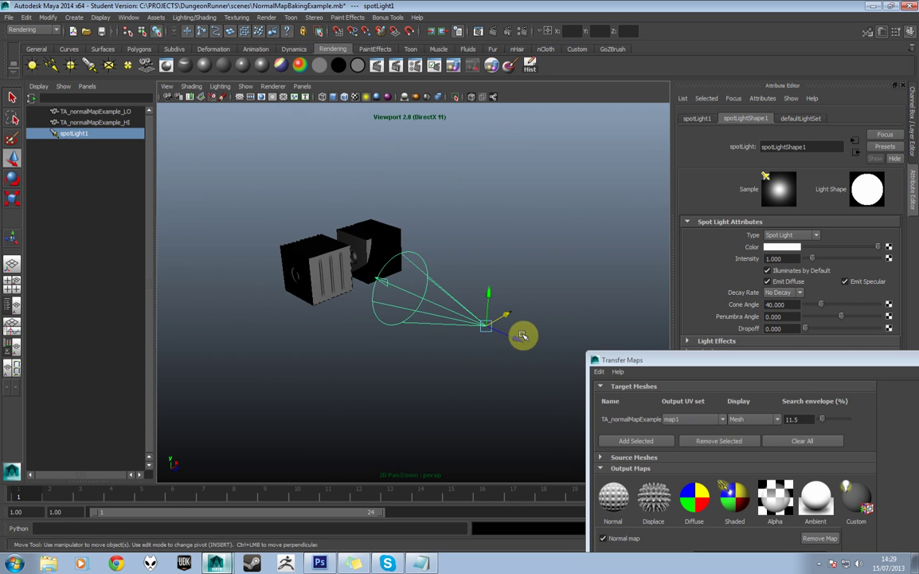
drag(523, 333, 507, 336)
scroll(370, 290, up, 5)
alt+drag(375, 292, 693, 296)
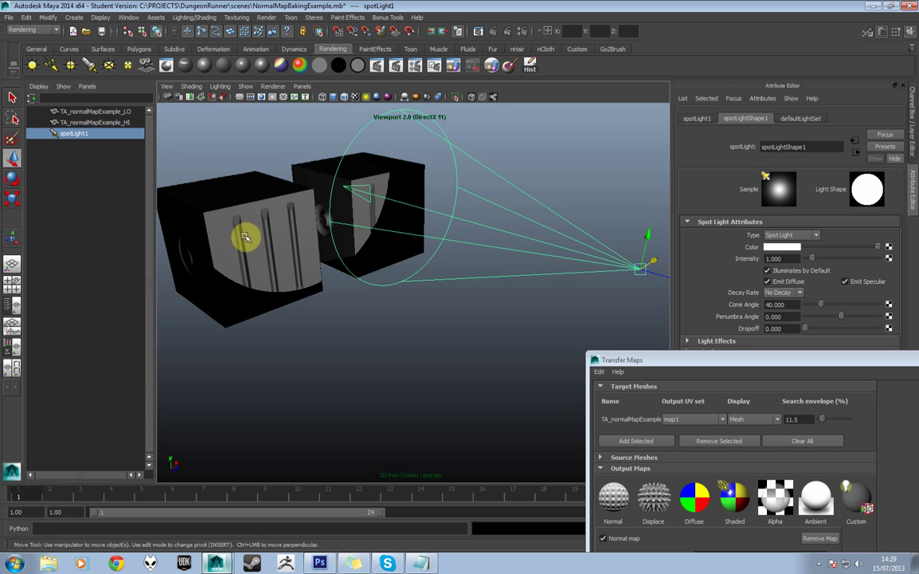
drag(650, 267, 445, 318)
Delete the spot light and return the viewport to default lighting
key(Delete)
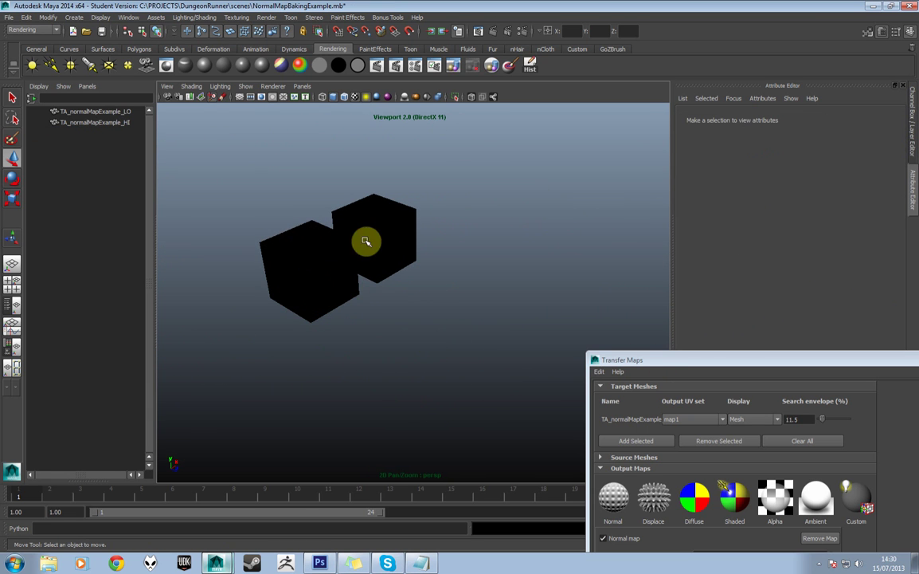
click(218, 87)
click(227, 102)
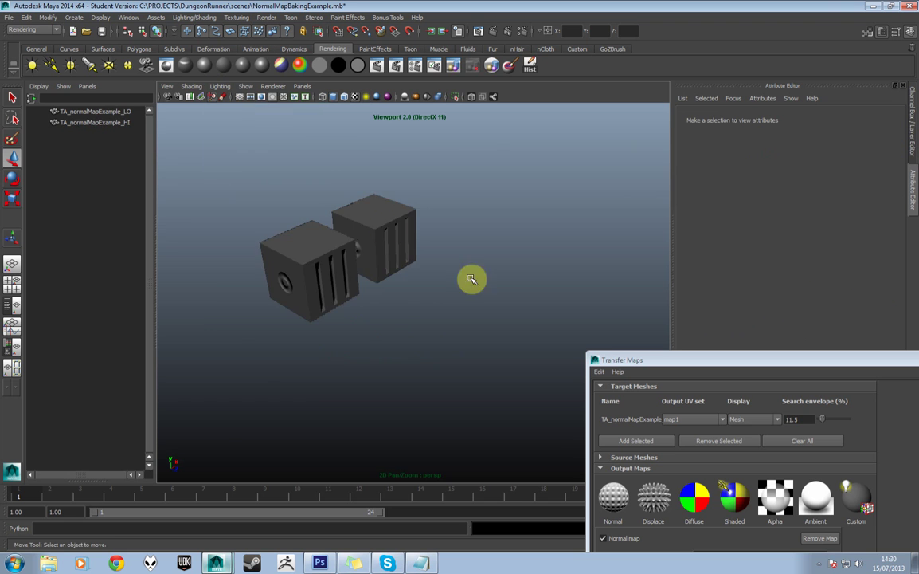
Move the high-poly cube back onto the low-poly cube, with the Transfer Maps window fully in view
scroll(422, 279, up, 5)
click(409, 277)
alt+drag(409, 277, 457, 273)
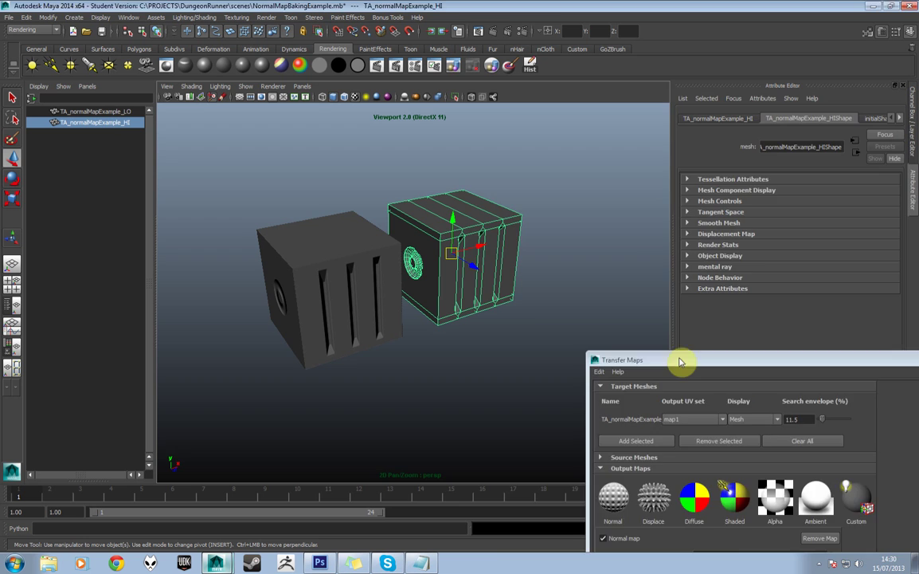
drag(681, 362, 581, 10)
alt+drag(332, 248, 343, 293)
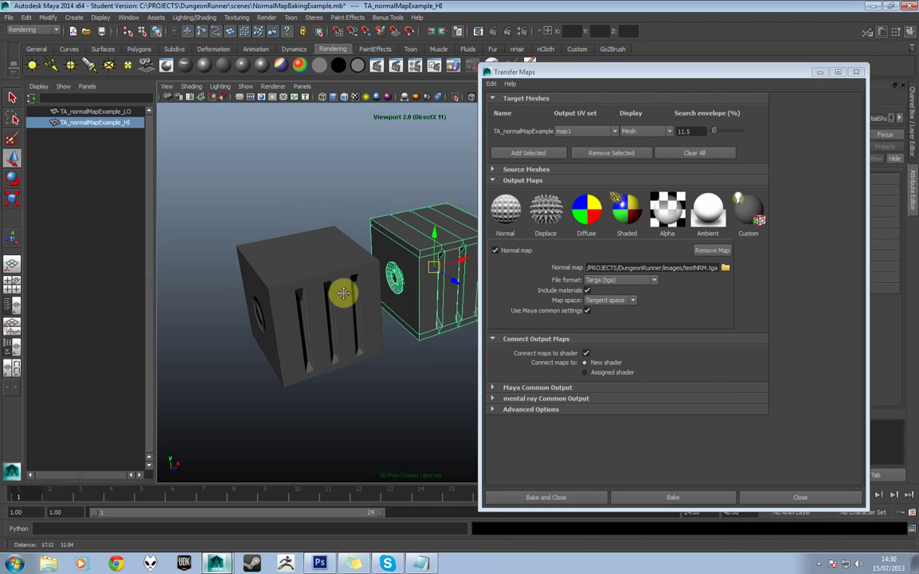
drag(453, 263, 267, 249)
Select the low-poly cube, expand the Advanced Options in Transfer Maps and bake the normal map testNRM.tga again
click(273, 269)
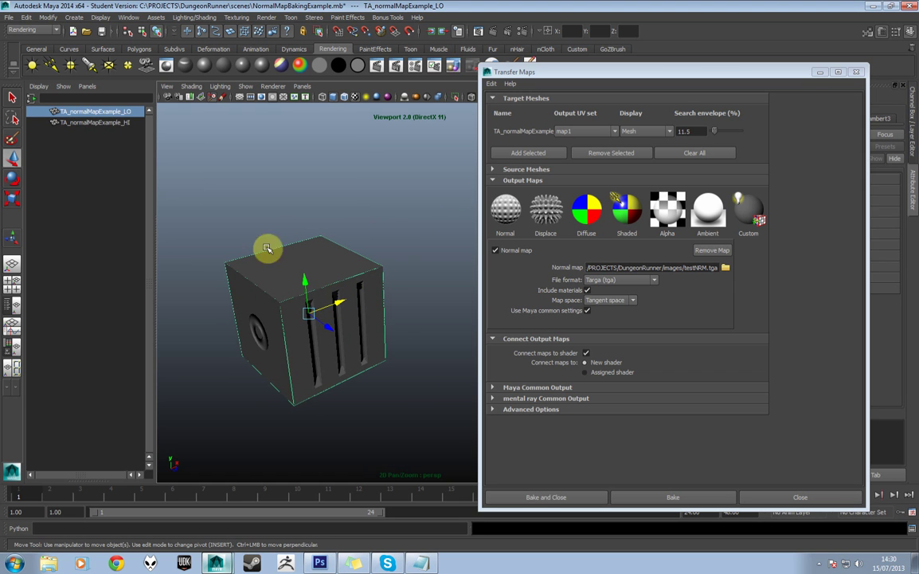
click(494, 409)
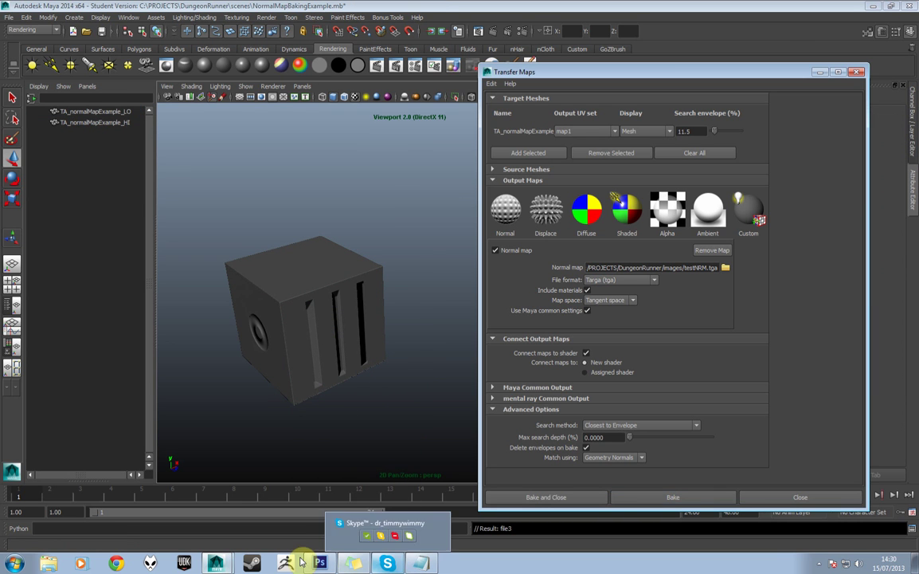
Switch to Photoshop and reopen the recently used testNRM.tga, updating it to the newly baked version on disk
mouse_move(319, 562)
click(318, 539)
click(30, 8)
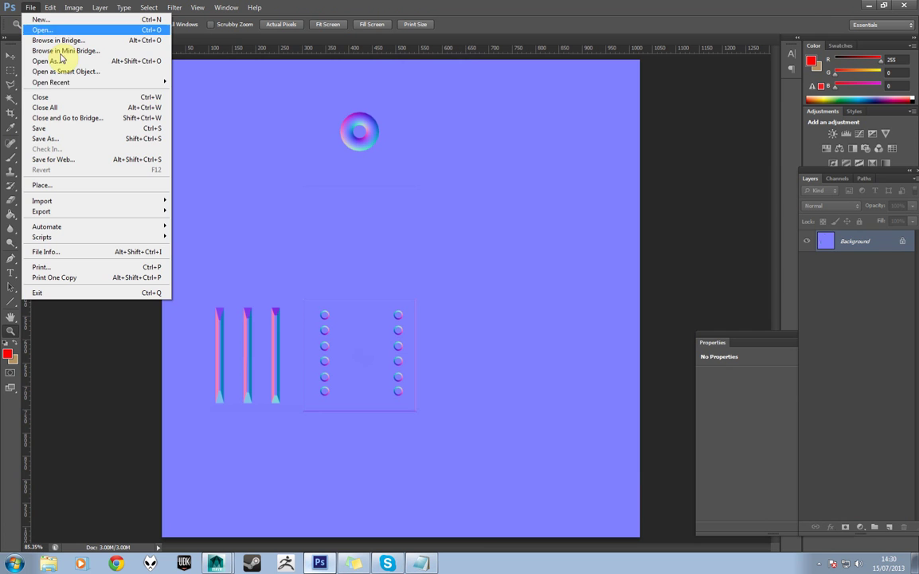
mouse_move(120, 82)
click(197, 84)
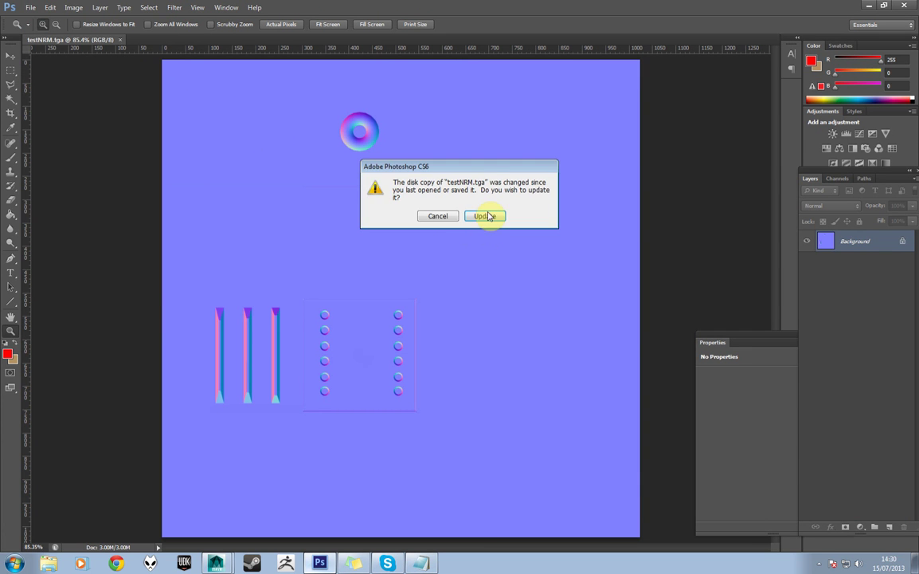
click(486, 216)
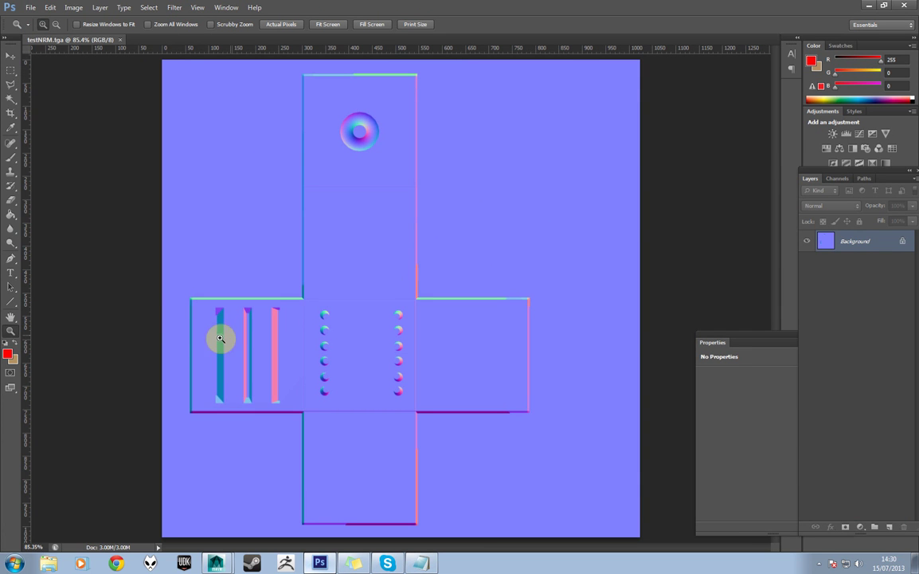
Examine the grooves and round details of the baked normal map up close, then view the whole map again
drag(419, 281, 181, 432)
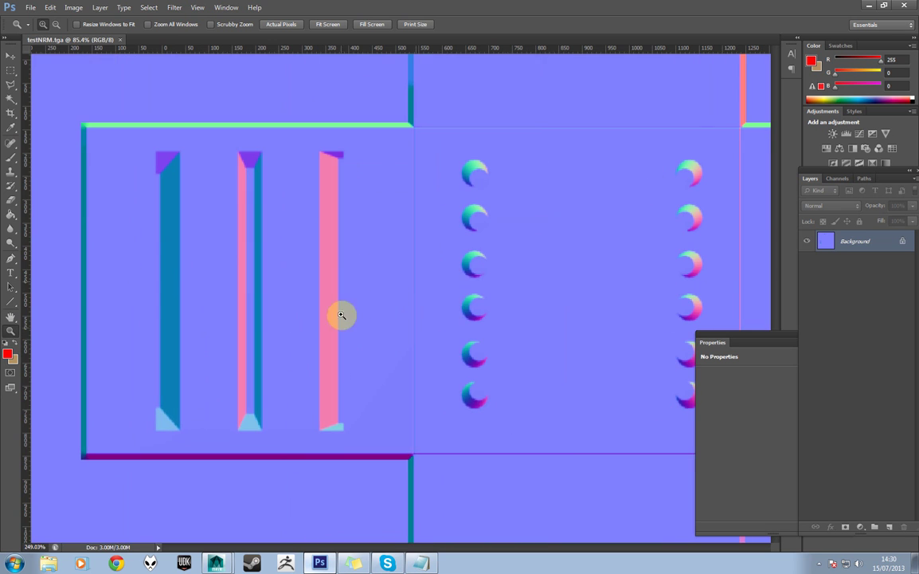
alt+click(421, 267)
alt+click(421, 267)
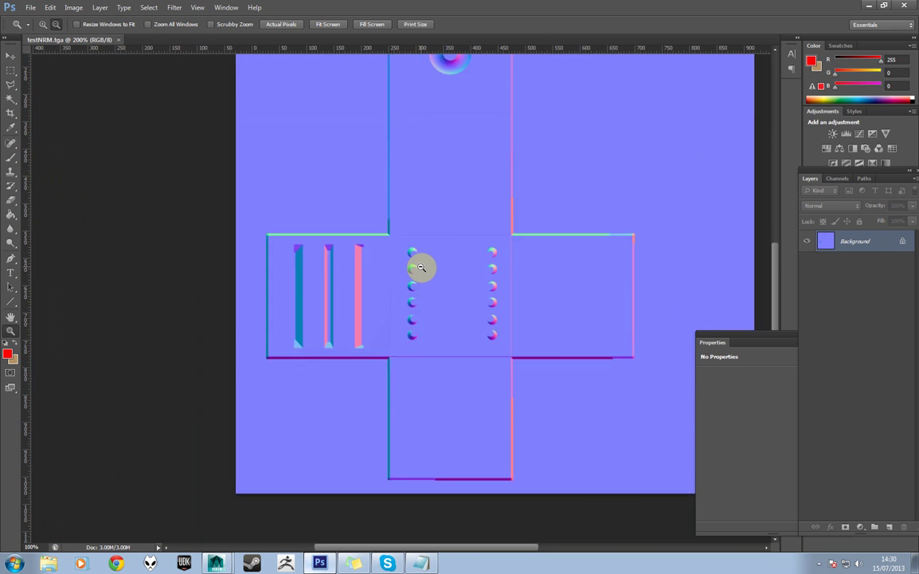
alt+click(420, 267)
alt+click(413, 266)
click(413, 267)
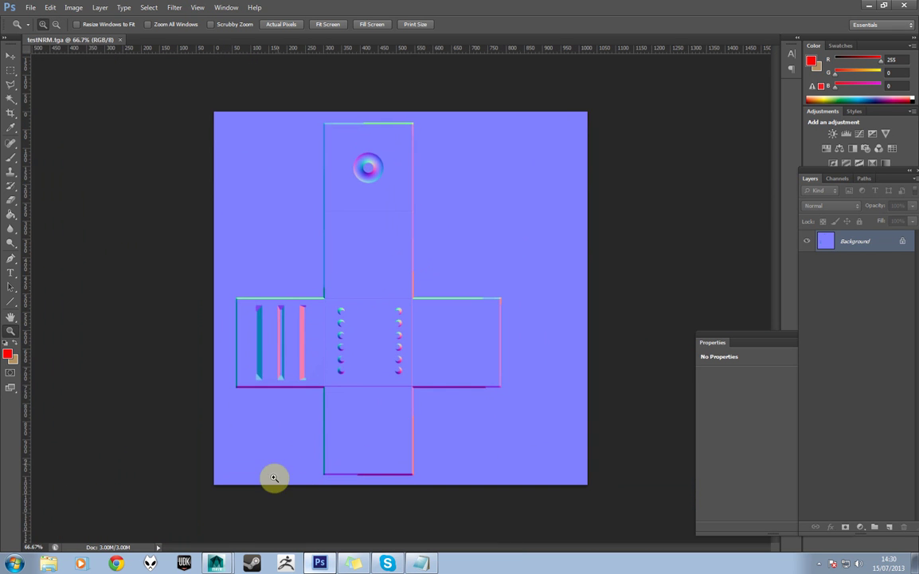
Return to Maya, match the transfer using Surface Normals and connect the output maps to the low-poly cube's assigned shader
click(213, 544)
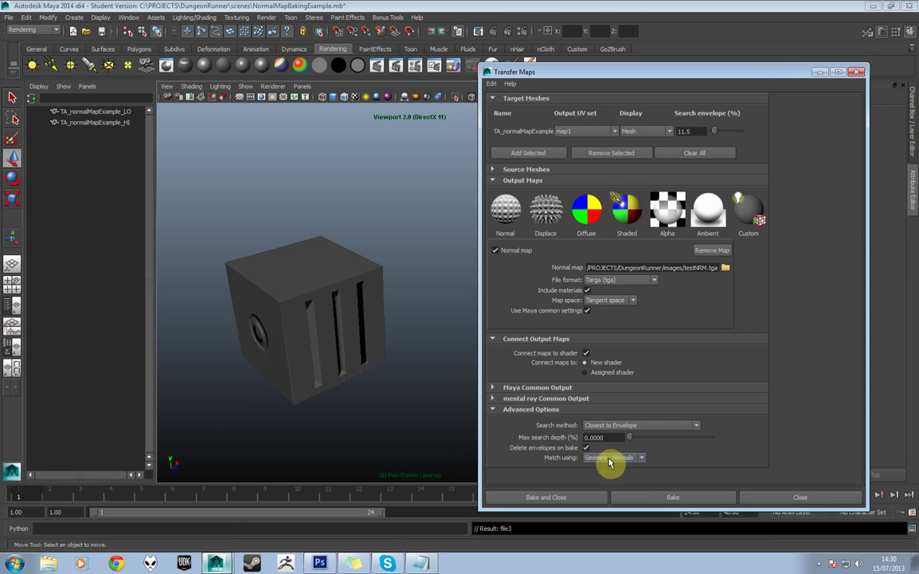
click(610, 459)
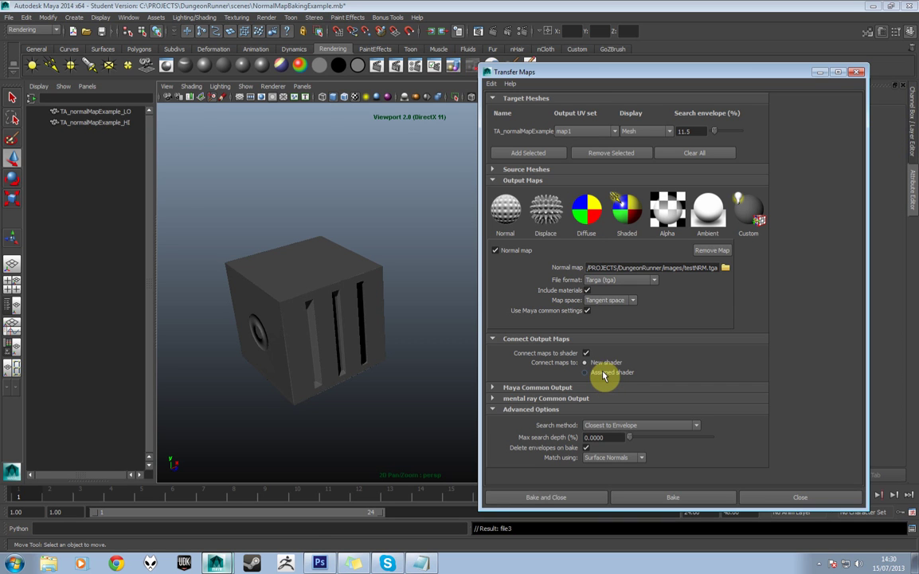
click(314, 283)
mouse_move(319, 281)
right_down()
mouse_move(335, 492)
mouse_move(403, 500)
mouse_move(349, 492)
mouse_move(404, 308)
mouse_move(417, 318)
mouse_move(321, 276)
right_up()
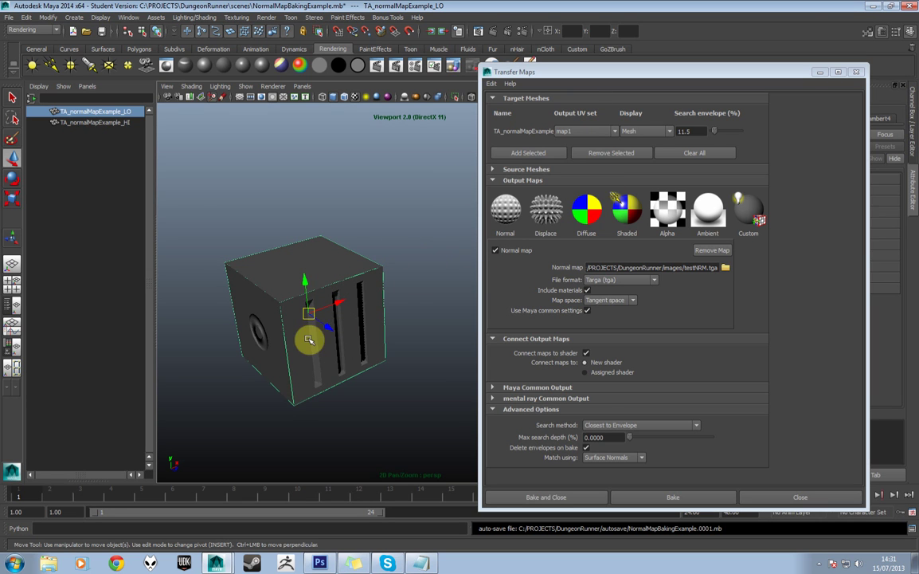
click(608, 372)
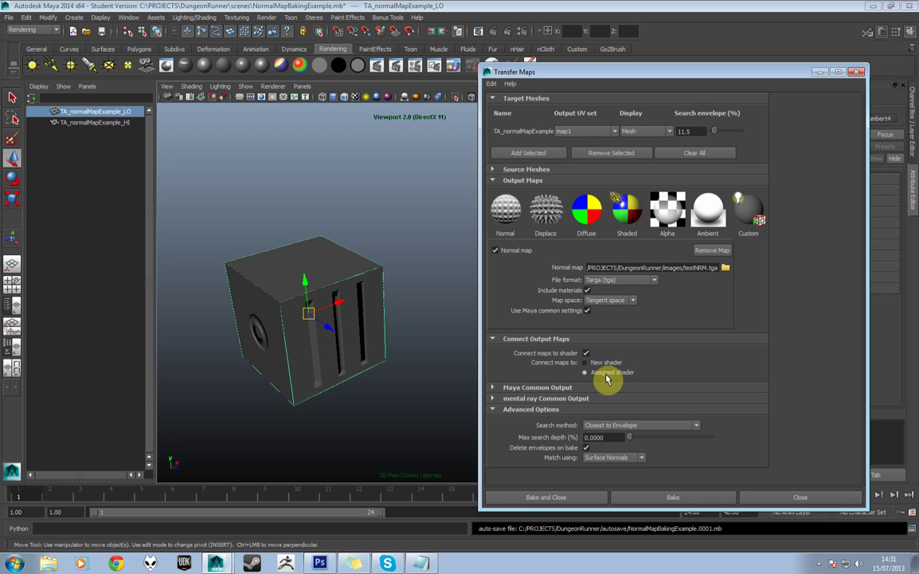
Set the Maya Common Output sampling quality to High (8x8) and bake the normal map
click(507, 399)
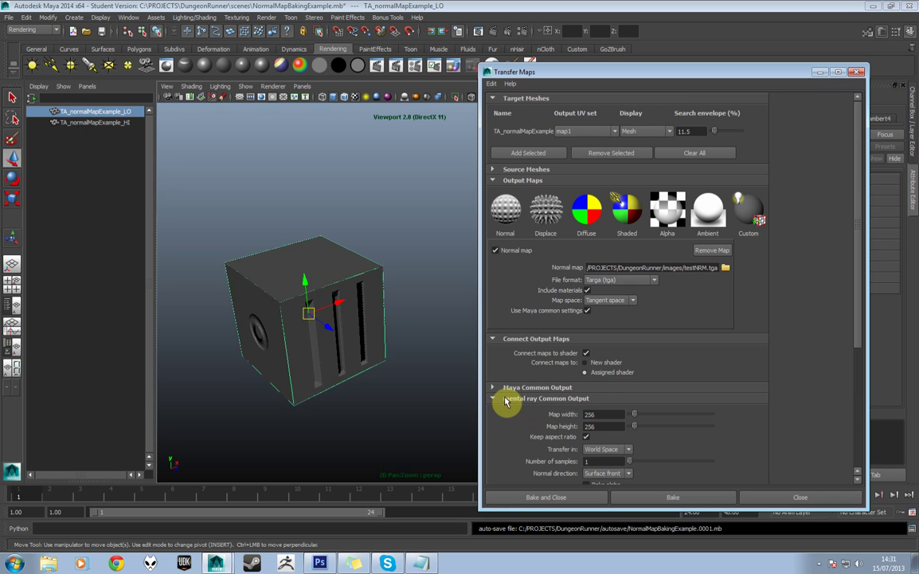
scroll(541, 384, down, 3)
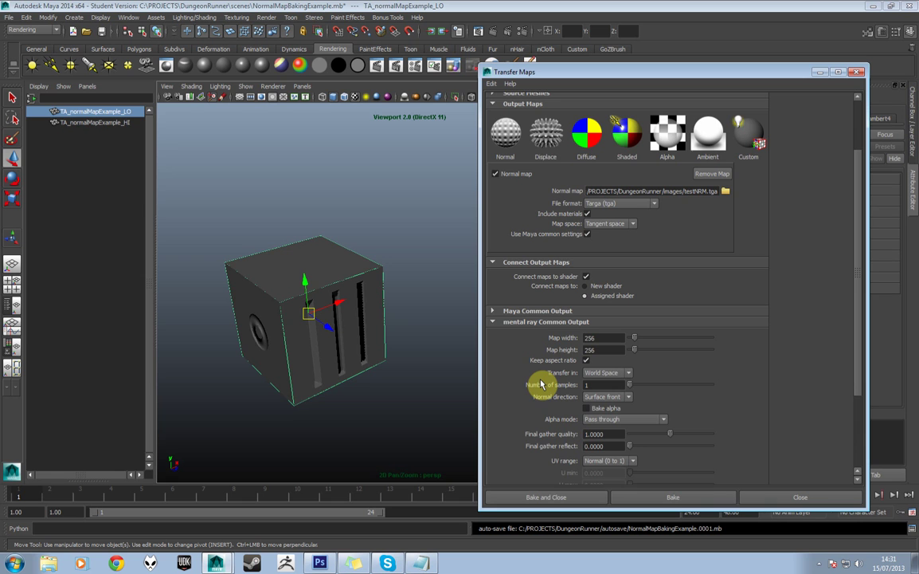
scroll(548, 384, up, 3)
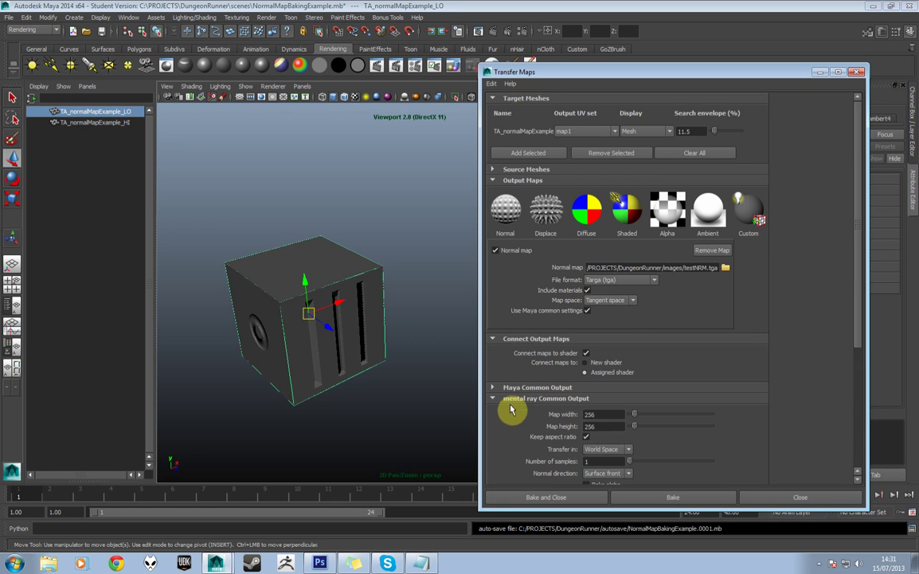
click(502, 402)
click(500, 387)
scroll(526, 381, down, 3)
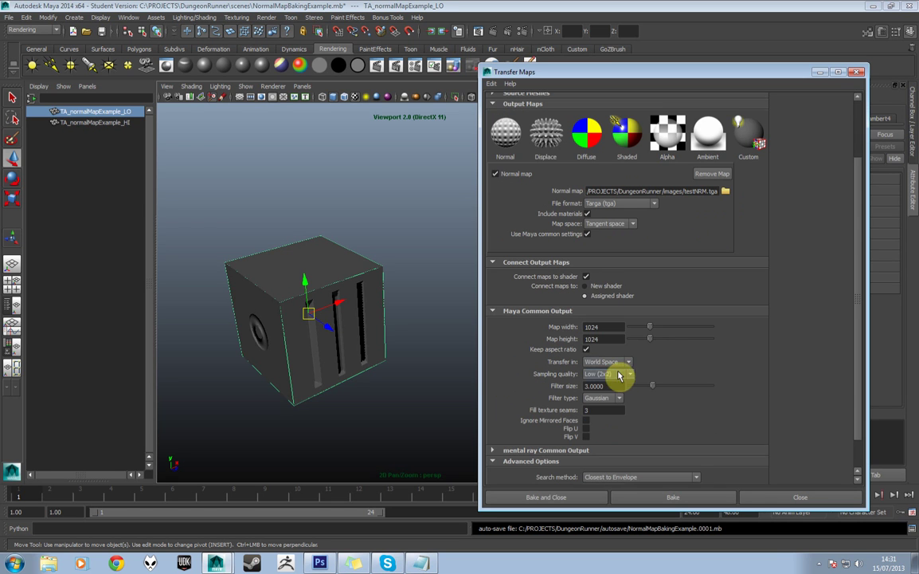
click(629, 374)
click(615, 390)
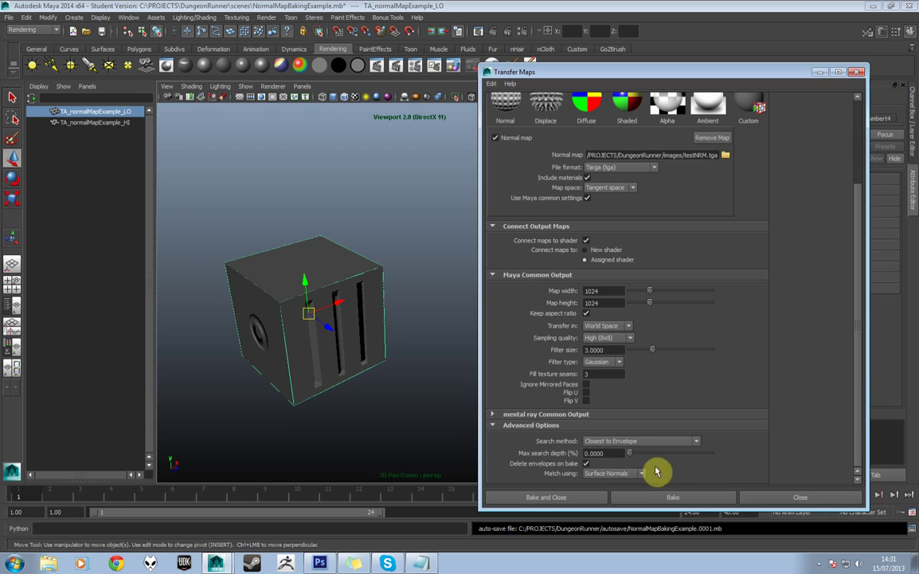
click(677, 497)
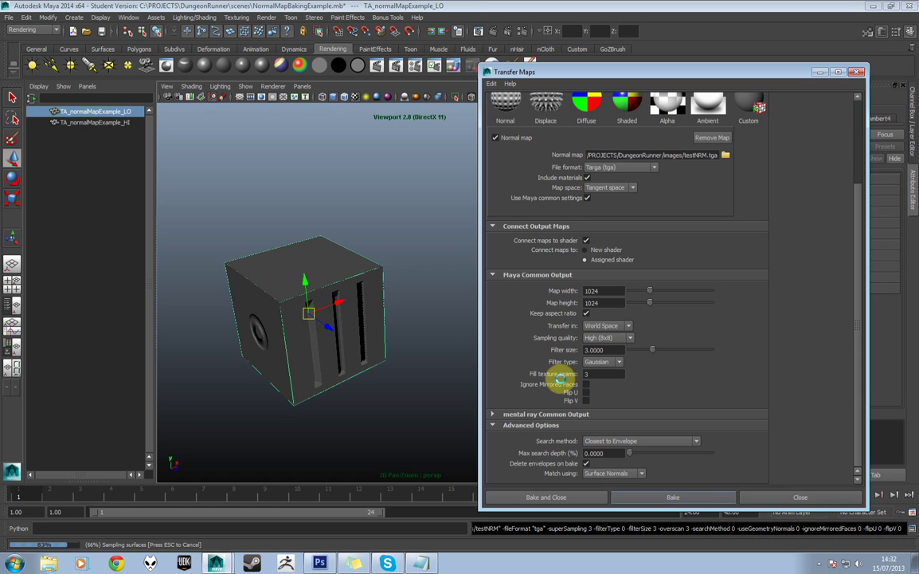
click(326, 564)
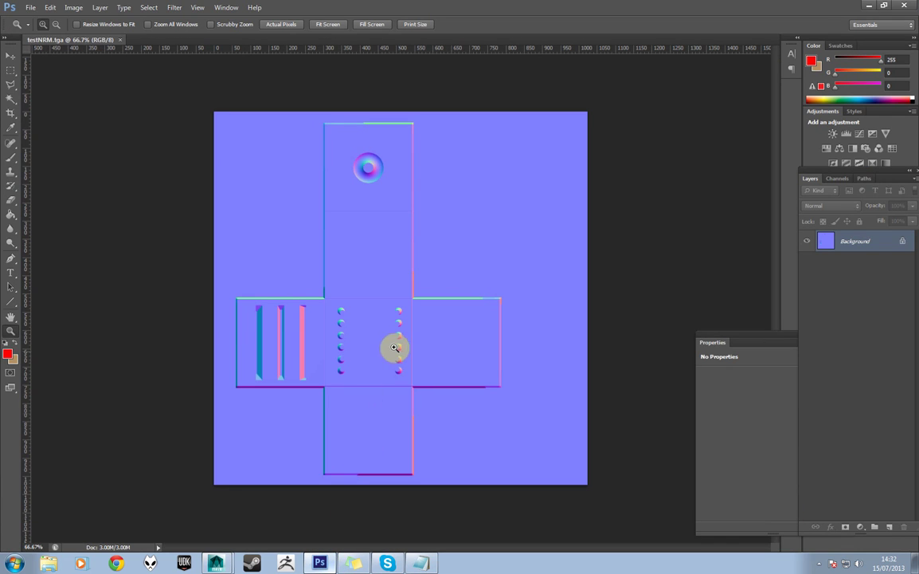
mouse_move(216, 564)
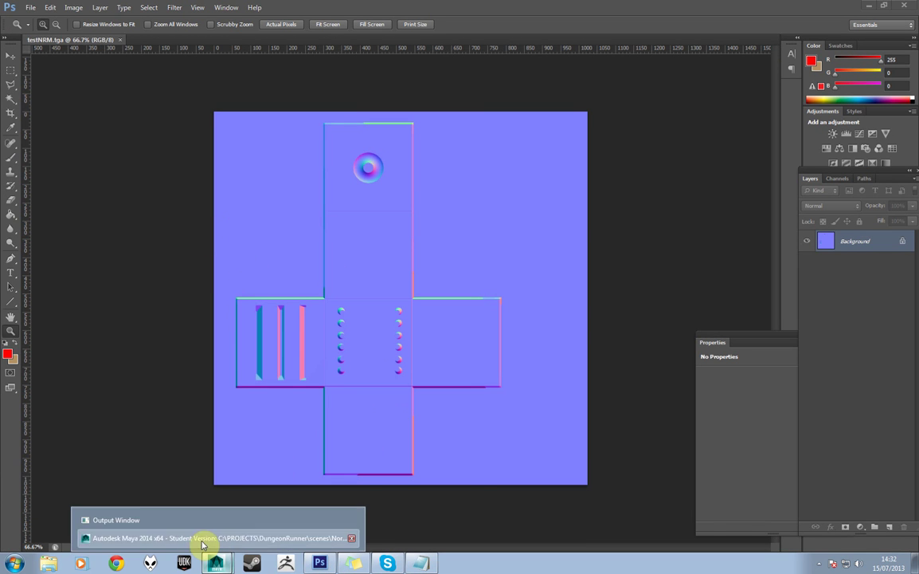
click(199, 539)
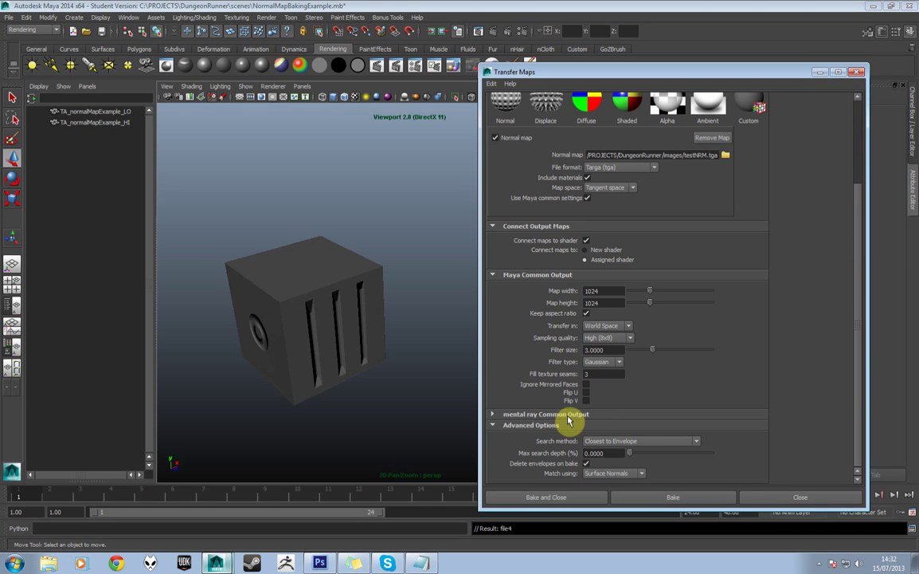
Switch to Photoshop and refresh testNRM.tga with the High (8x8) bake using Surface Normals matching
mouse_move(319, 563)
click(327, 535)
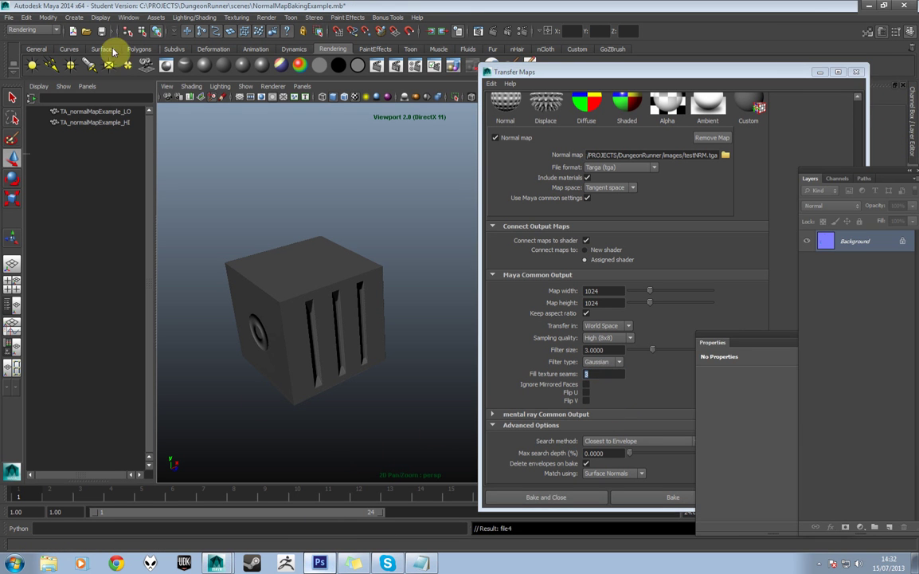
click(31, 8)
mouse_move(88, 82)
click(182, 82)
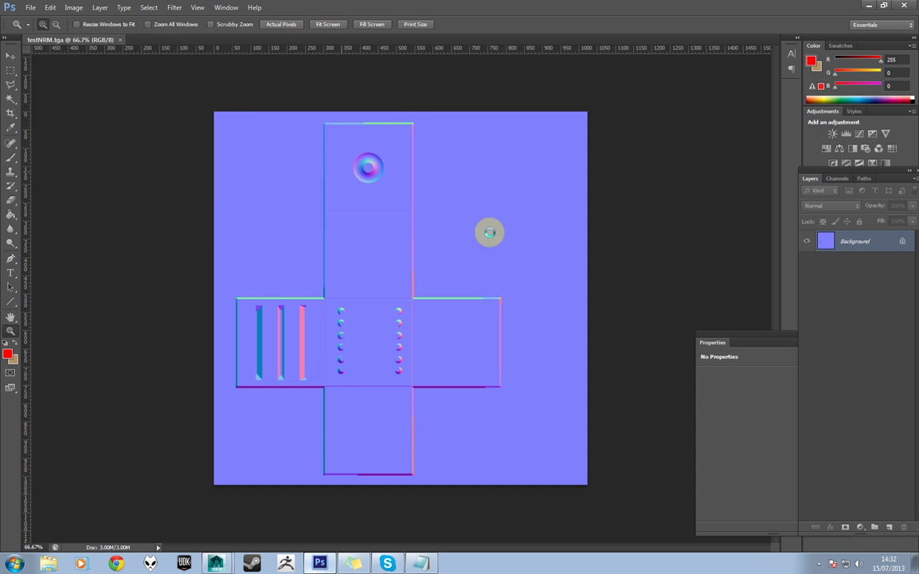
click(489, 217)
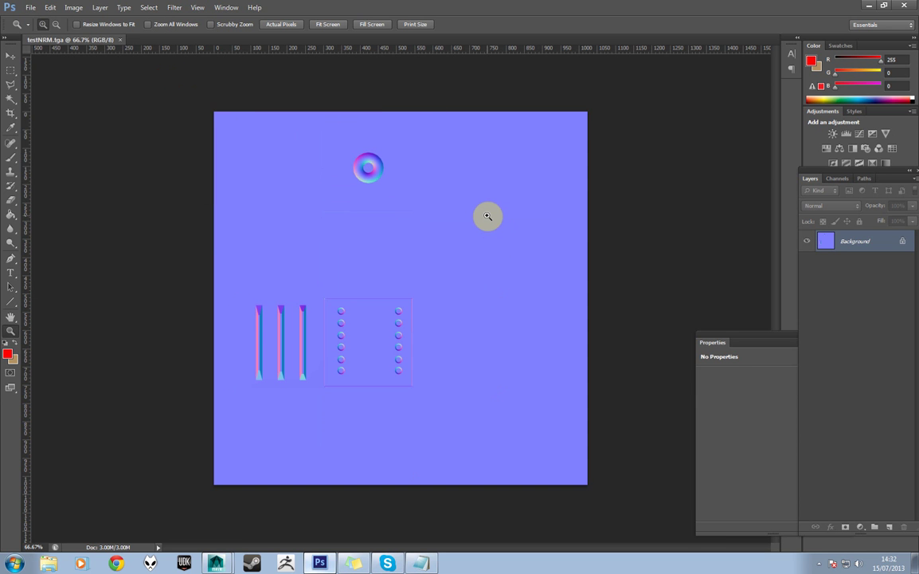
Inspect the small baked rings at pixel level with the pixel grid hidden, then fit the whole map on screen
click(386, 357)
click(396, 335)
click(398, 335)
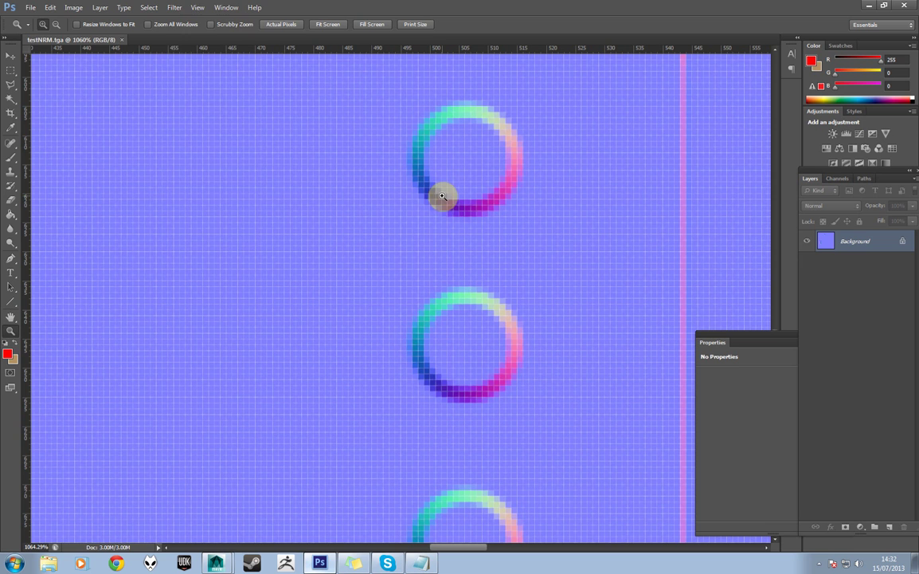
click(175, 8)
mouse_move(142, 10)
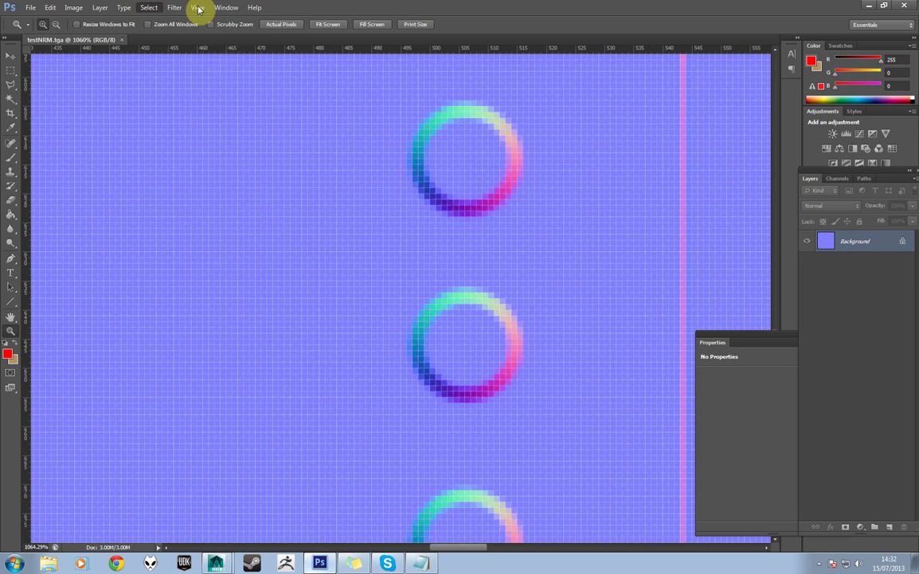
mouse_move(197, 8)
click(232, 159)
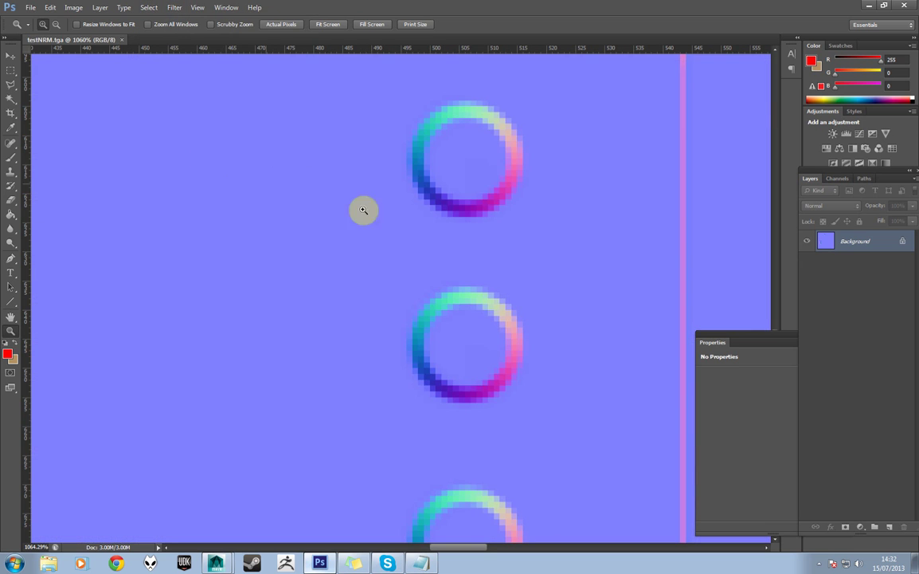
right_click(477, 200)
click(493, 207)
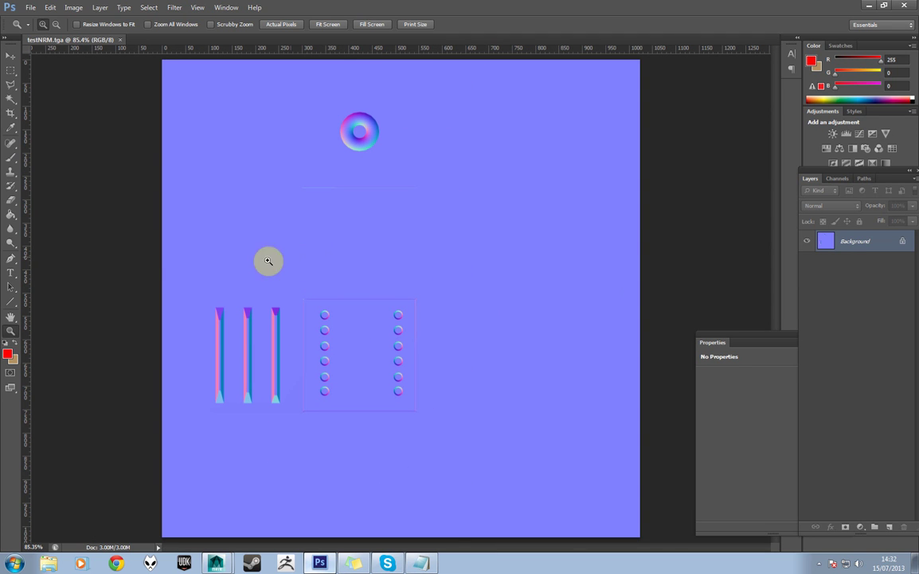
Paint over the stray seam lines around the cube faces with a brush in the sampled flat normal blue (128, 128, 255)
click(12, 159)
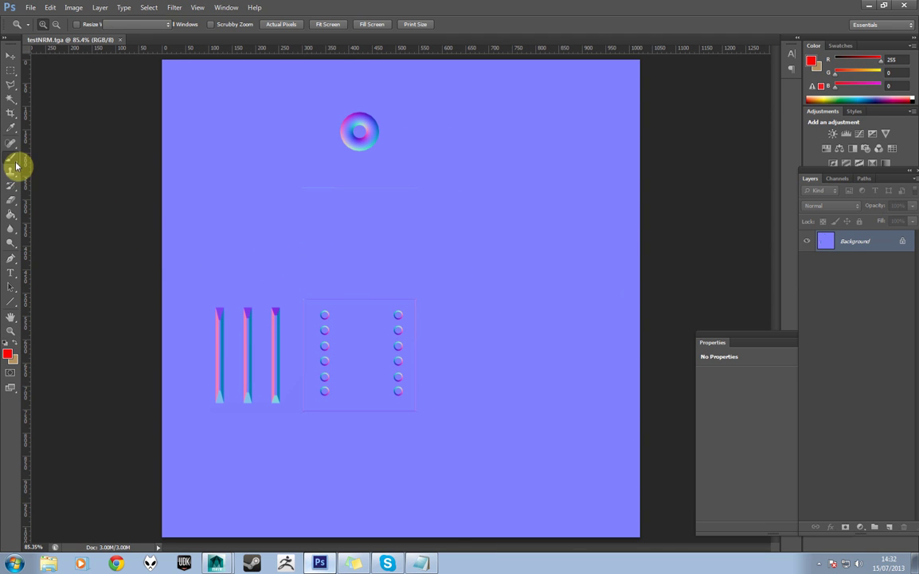
right_click(215, 201)
click(246, 232)
alt+click(279, 192)
mouse_move(279, 192)
mouse_down()
mouse_move(254, 195)
mouse_move(426, 187)
mouse_up()
mouse_move(318, 282)
mouse_down()
mouse_move(420, 298)
mouse_move(422, 415)
mouse_move(421, 328)
mouse_move(408, 422)
mouse_move(304, 444)
mouse_move(300, 415)
mouse_move(424, 414)
mouse_move(408, 415)
mouse_move(315, 310)
mouse_move(303, 259)
mouse_move(306, 415)
mouse_up()
alt+click(436, 232)
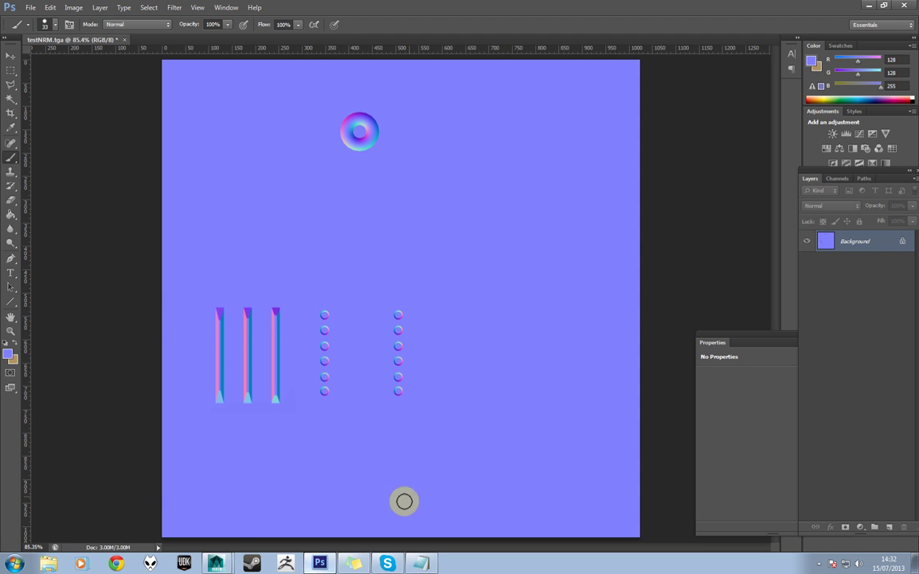
click(219, 540)
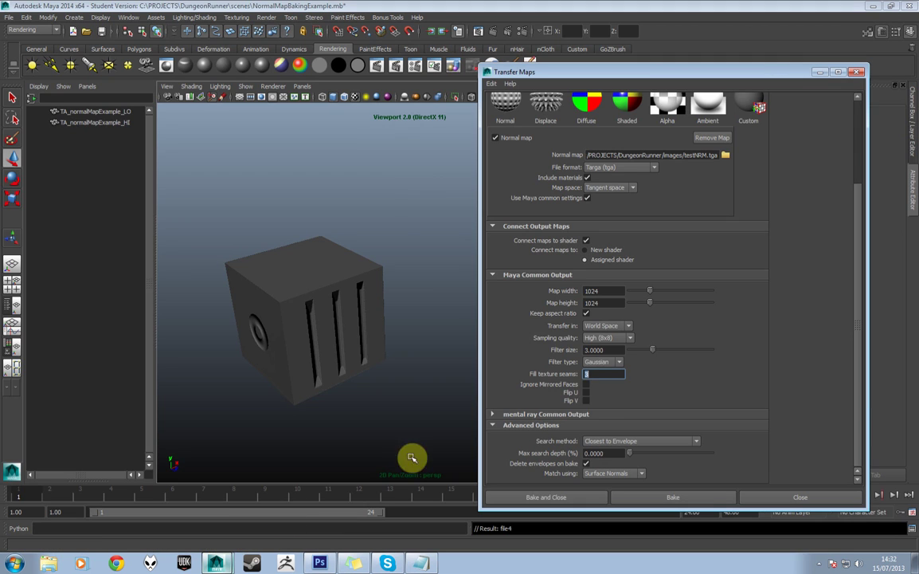
click(603, 373)
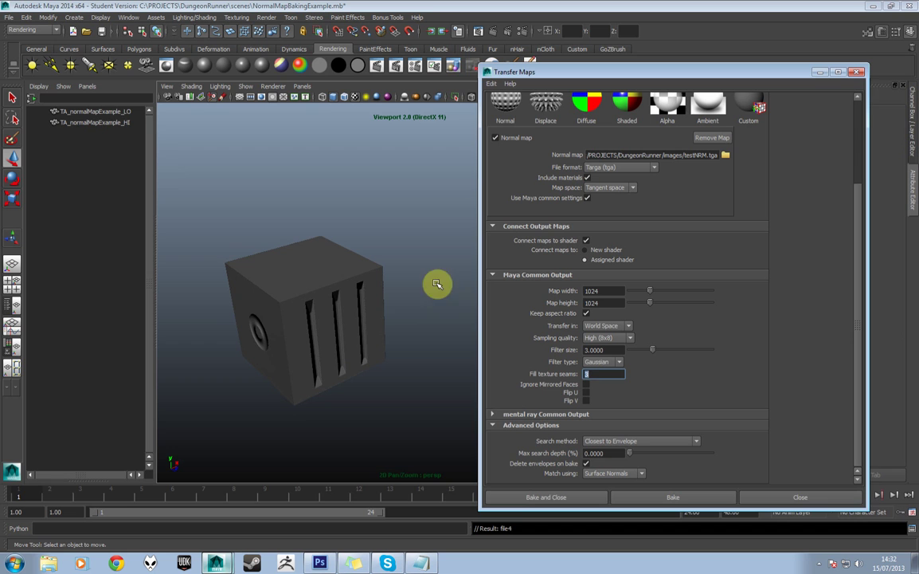
click(820, 563)
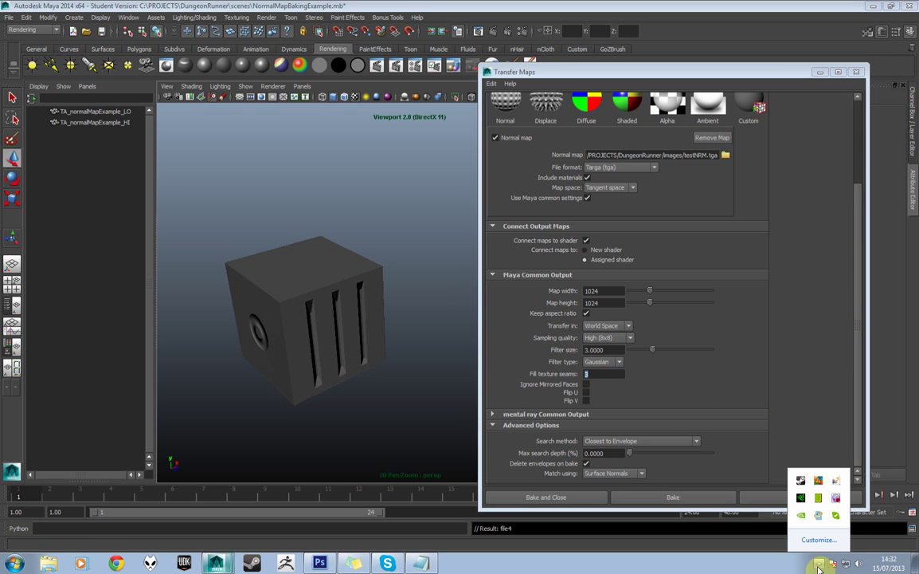
right_click(835, 501)
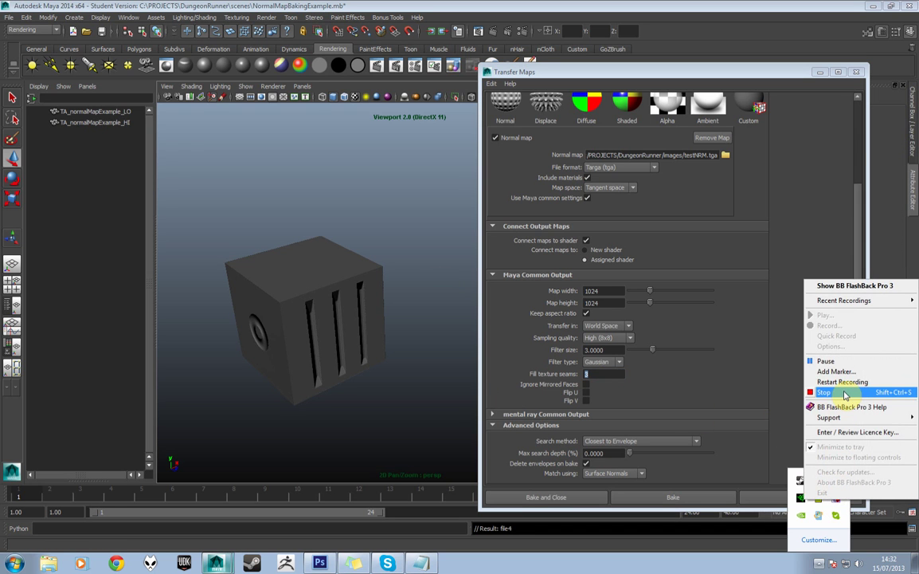